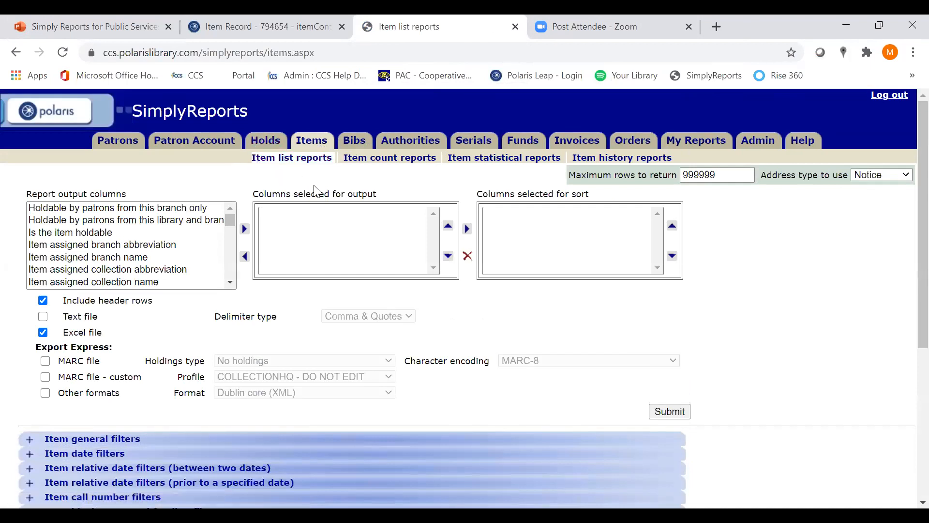
In the item general filters, limit the assigned branch to Crystal Lake Public Library by library quick pick and enable the Shelf location filter
{"action": "scroll", "coordinate": [906, 231], "scroll_direction": "down", "scroll_amount": 3}
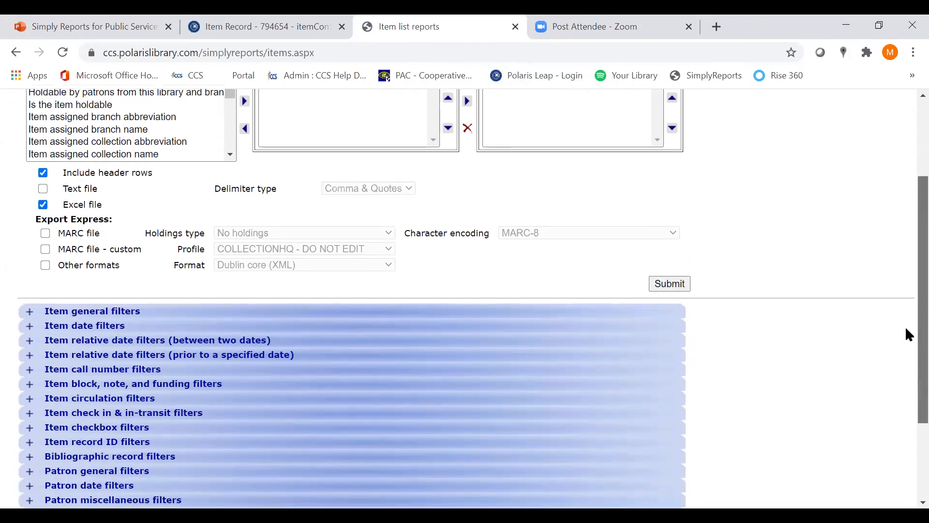
{"action": "scroll", "coordinate": [906, 328], "scroll_direction": "down", "scroll_amount": 3}
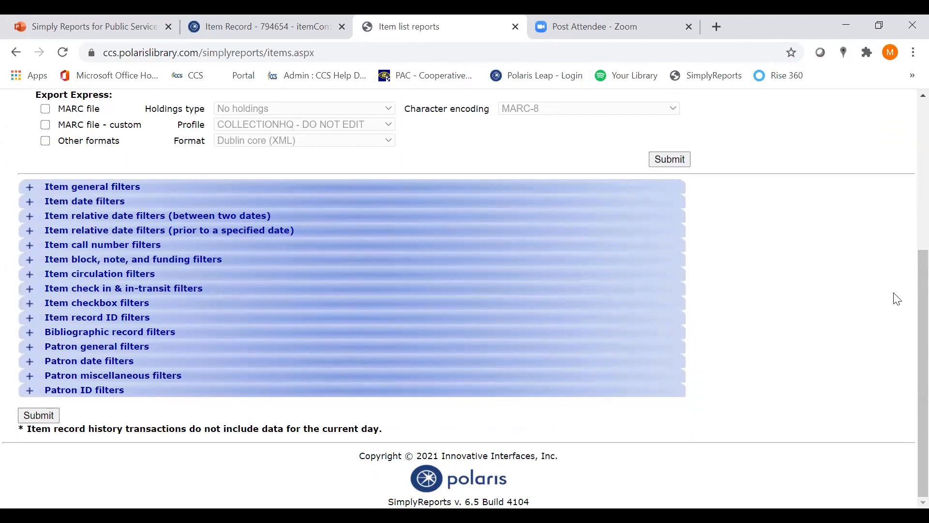
{"action": "left_click", "coordinate": [28, 193]}
{"action": "scroll", "coordinate": [303, 251], "scroll_direction": "up", "scroll_amount": 10}
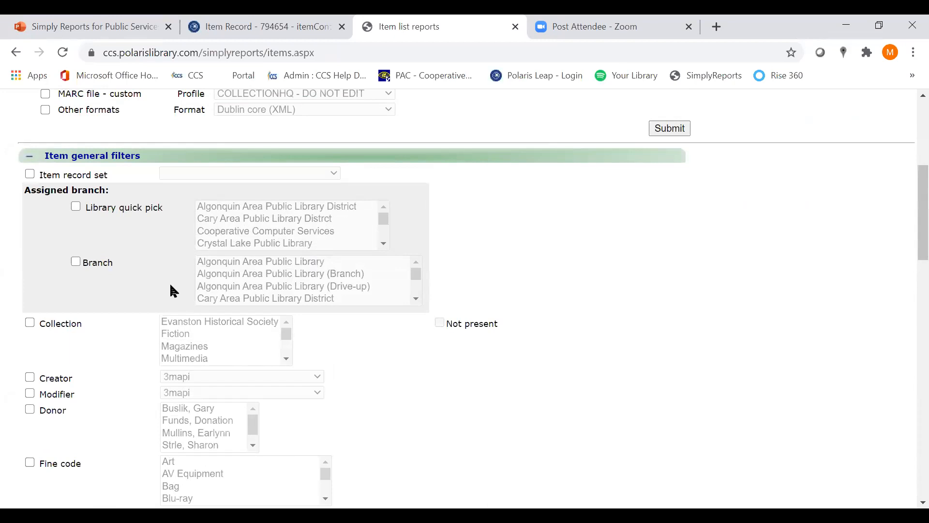
{"action": "left_click", "coordinate": [75, 208]}
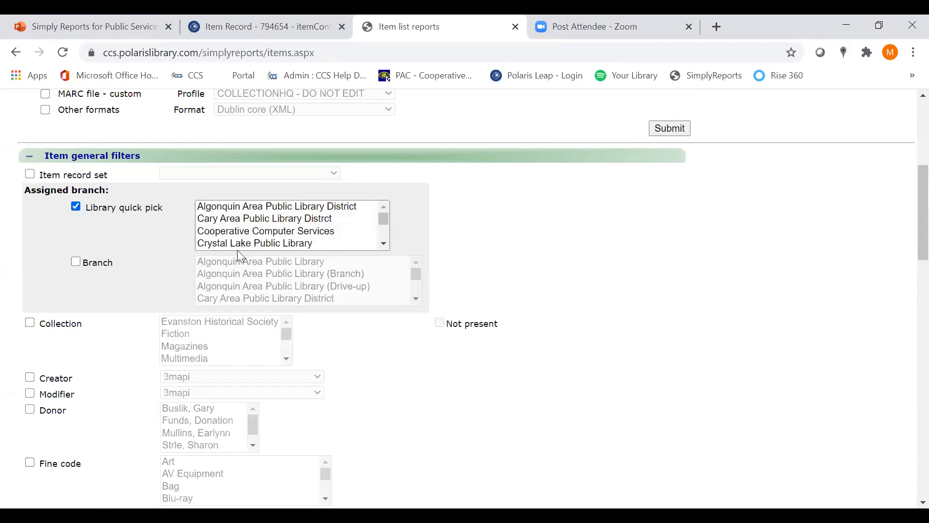
{"action": "left_click", "coordinate": [241, 243]}
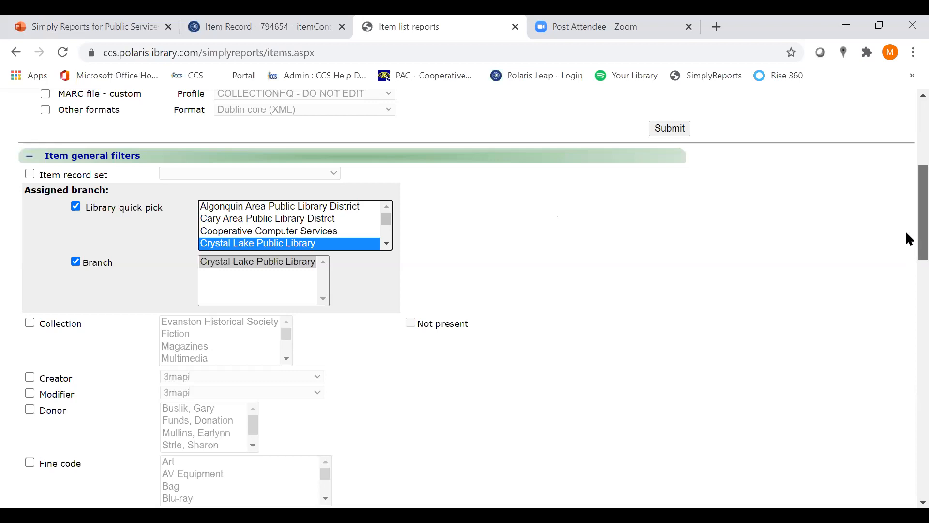
{"action": "left_click_drag", "start_coordinate": [906, 233], "coordinate": [853, 364]}
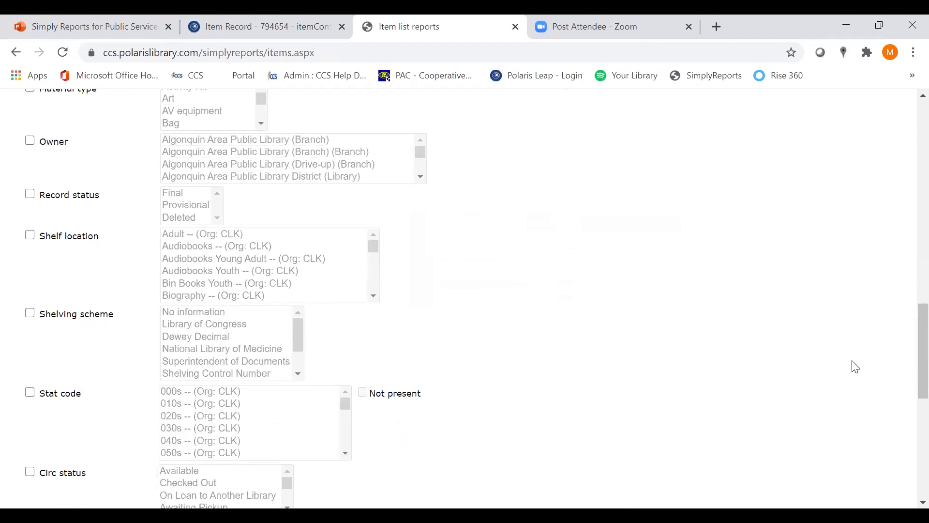
{"action": "left_click", "coordinate": [30, 236]}
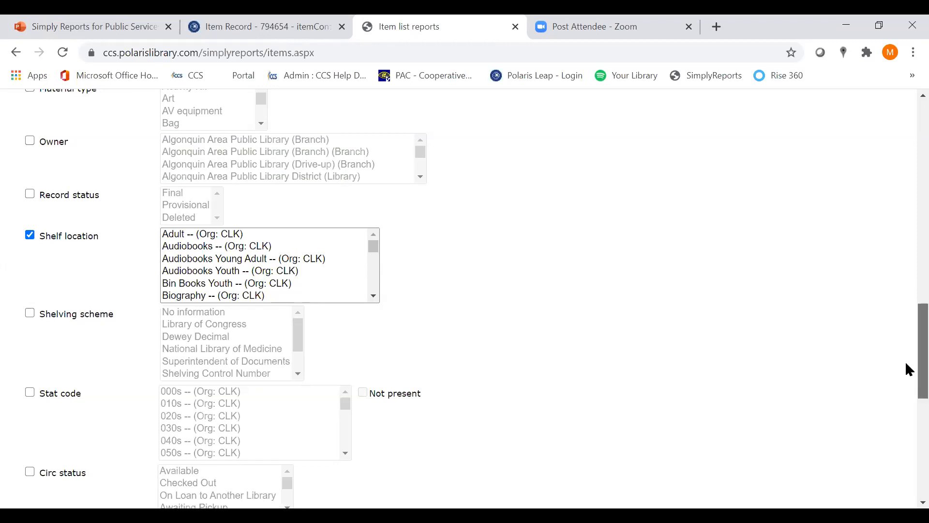
Enable the Collection filter and select Youth Fiction in its collection list
{"action": "scroll", "coordinate": [909, 361], "scroll_direction": "up", "scroll_amount": 3}
{"action": "scroll", "coordinate": [907, 327], "scroll_direction": "up", "scroll_amount": 9}
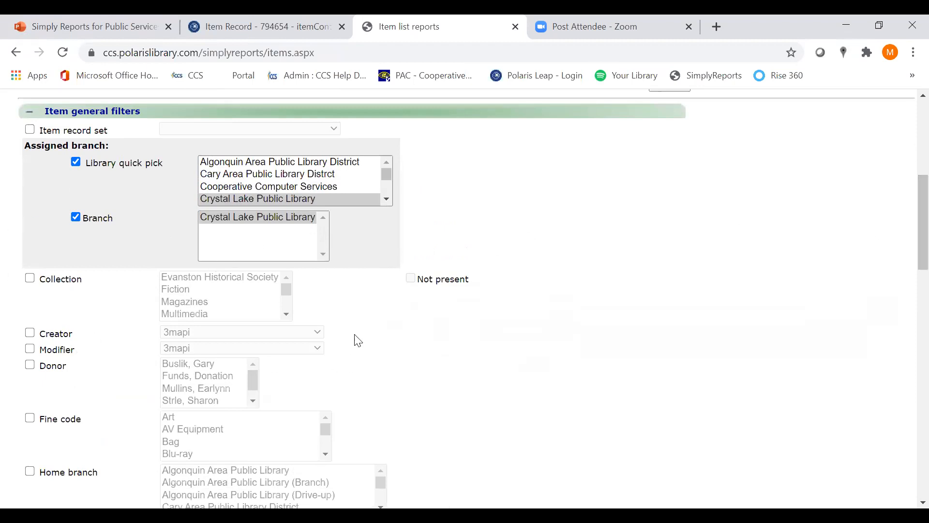
{"action": "left_click", "coordinate": [30, 278]}
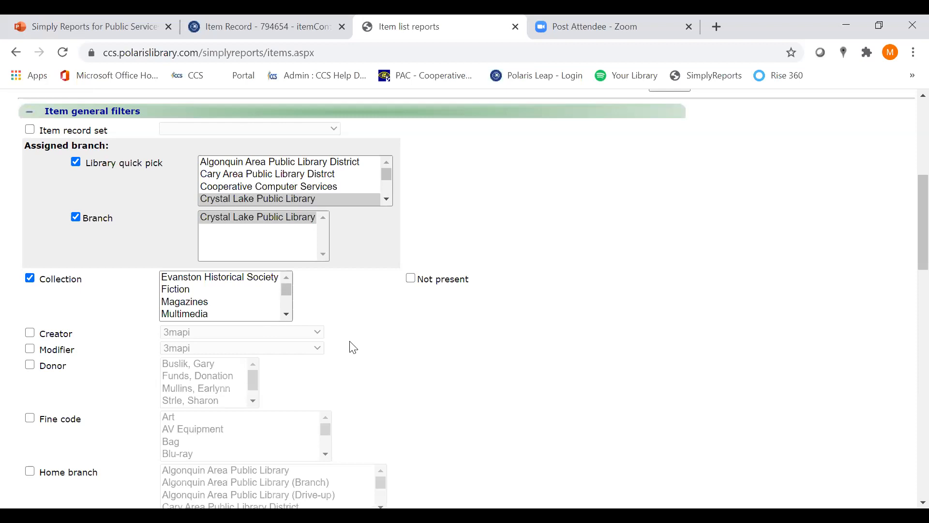
{"action": "left_click", "coordinate": [288, 316]}
{"action": "left_click", "coordinate": [288, 316]}
{"action": "left_click", "coordinate": [287, 316]}
{"action": "left_click", "coordinate": [287, 315]}
{"action": "left_click", "coordinate": [287, 315]}
{"action": "left_click", "coordinate": [287, 316]}
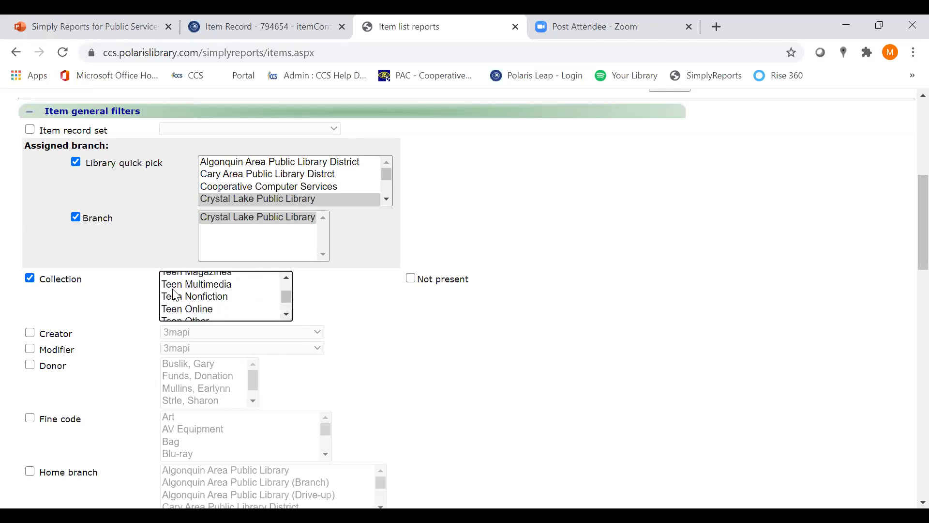
{"action": "left_click", "coordinate": [287, 315]}
{"action": "left_click", "coordinate": [287, 315]}
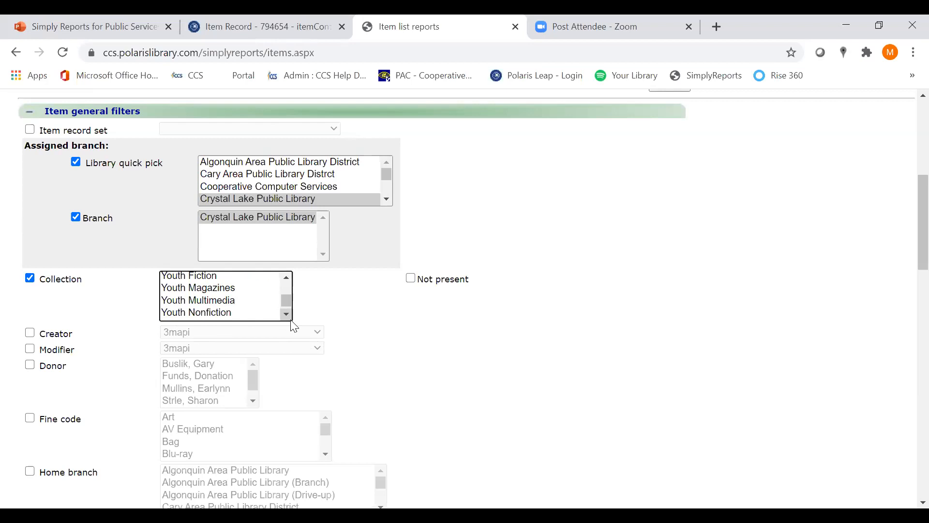
{"action": "left_click", "coordinate": [192, 284]}
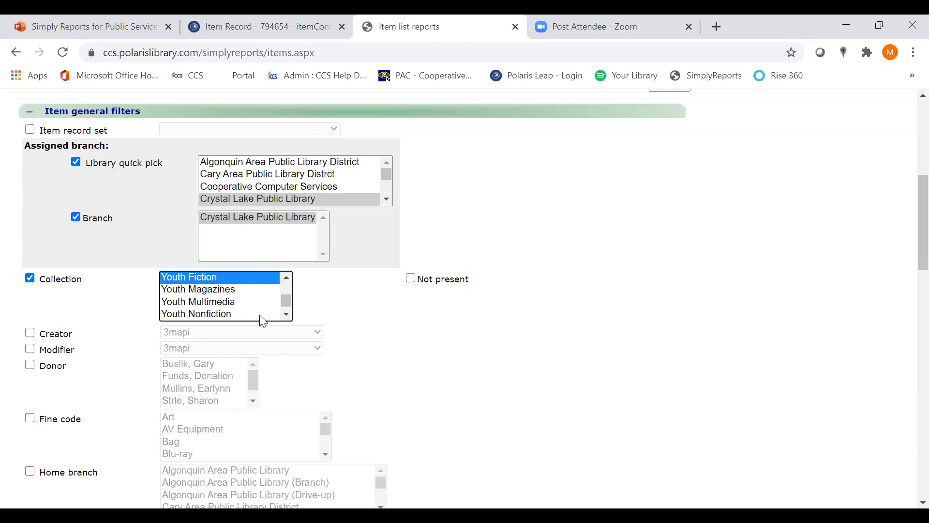
{"action": "left_click", "coordinate": [286, 314]}
{"action": "left_click", "coordinate": [285, 315]}
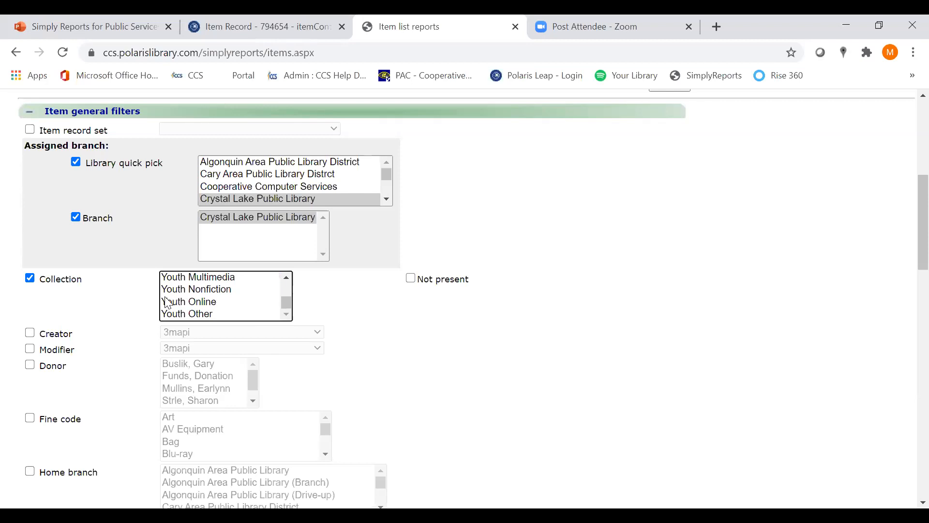
{"action": "scroll", "coordinate": [280, 280], "scroll_direction": "up", "scroll_amount": 1}
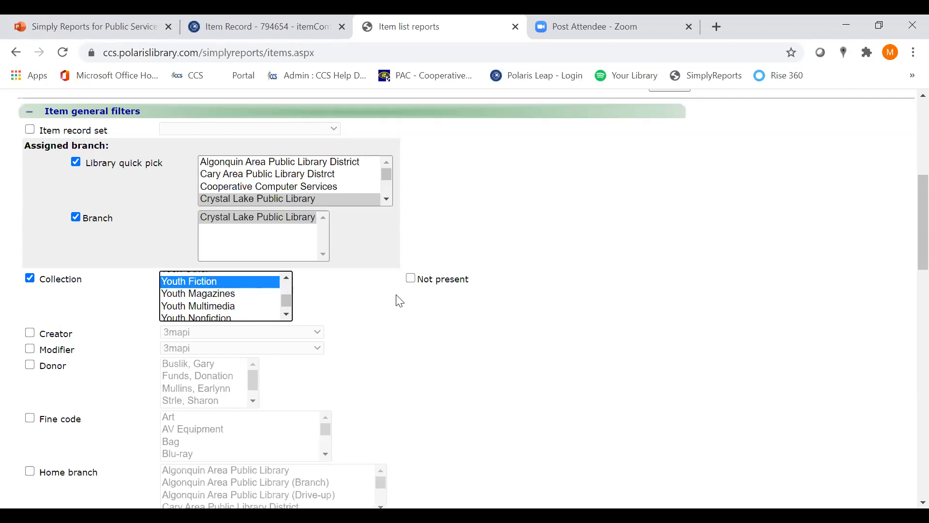
Choose Teen Fiction as the collection in the Collection filter
{"action": "left_click", "coordinate": [290, 279]}
{"action": "scroll", "coordinate": [290, 285], "scroll_direction": "up", "scroll_amount": 1}
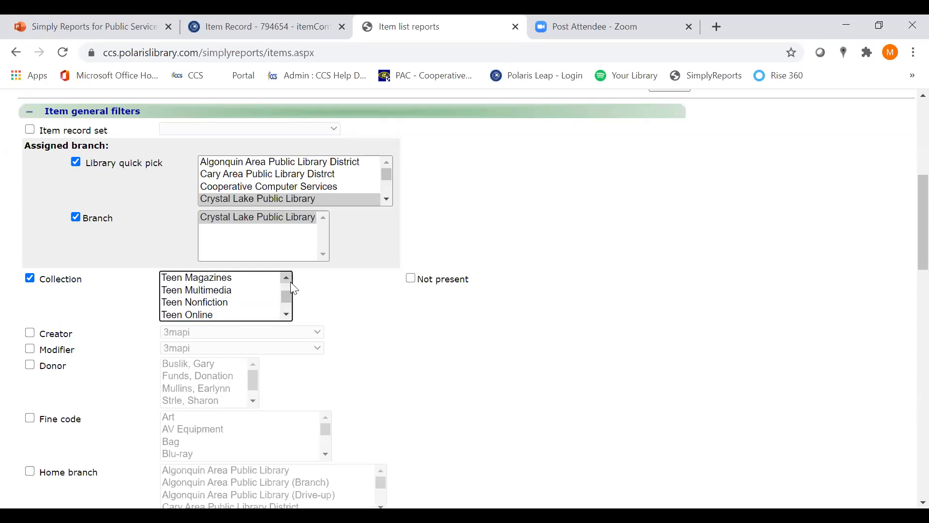
{"action": "left_click", "coordinate": [286, 279]}
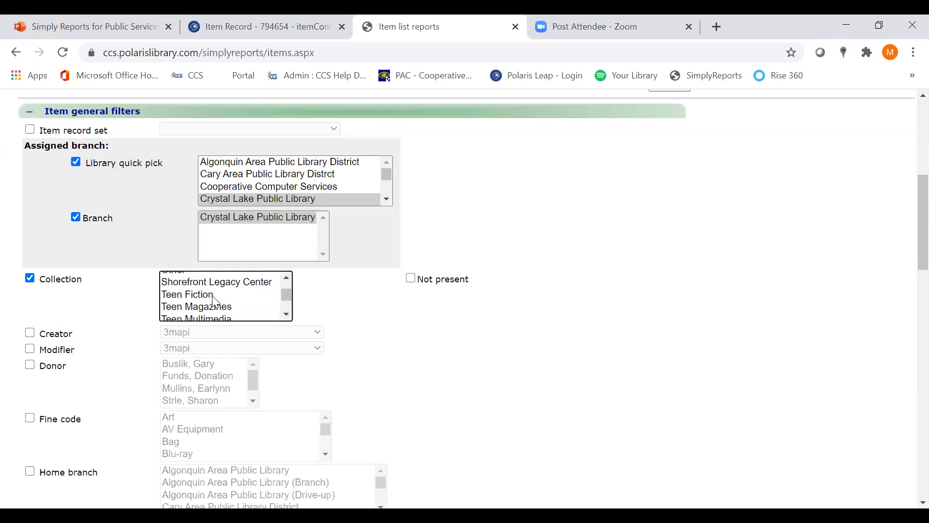
{"action": "left_click", "coordinate": [175, 295]}
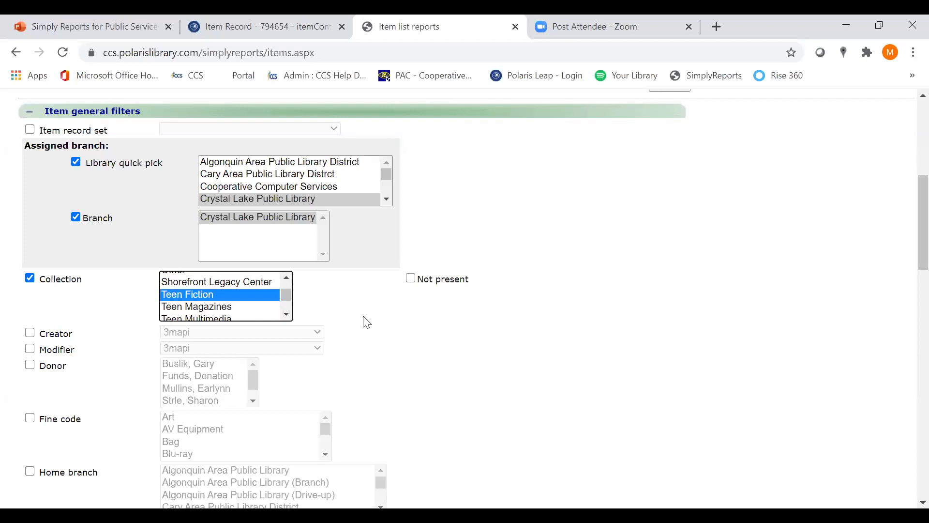
Enable the Material type filter and select Book, Book Hot and Book New together
{"action": "scroll", "coordinate": [905, 229], "scroll_direction": "down", "scroll_amount": 3}
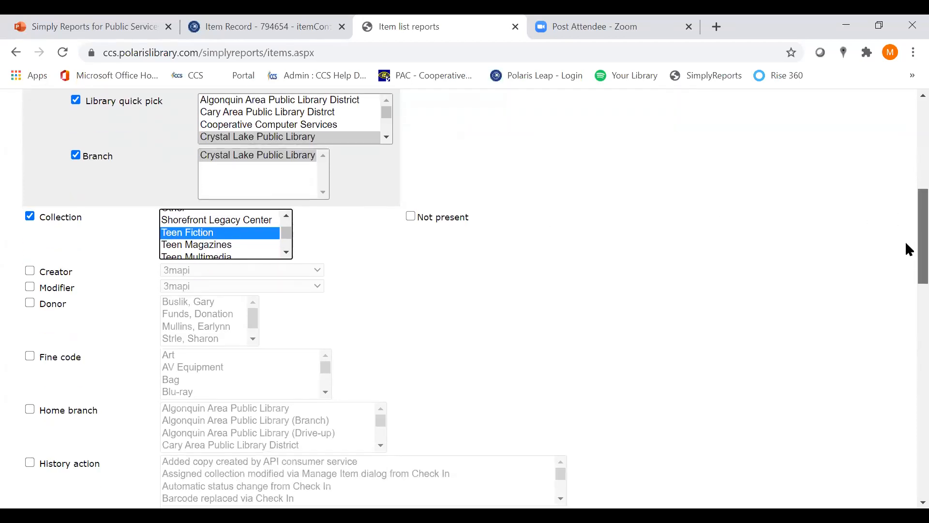
{"action": "scroll", "coordinate": [906, 271], "scroll_direction": "down", "scroll_amount": 5}
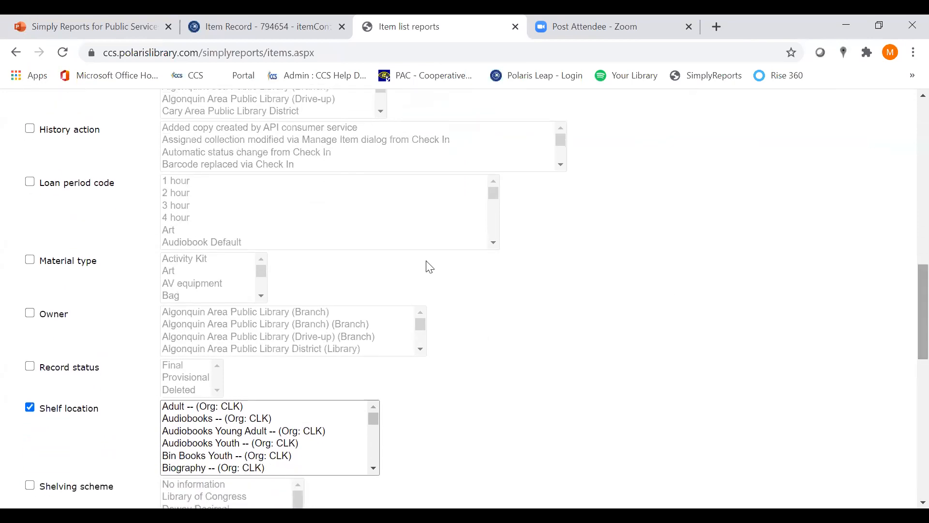
{"action": "left_click", "coordinate": [30, 262]}
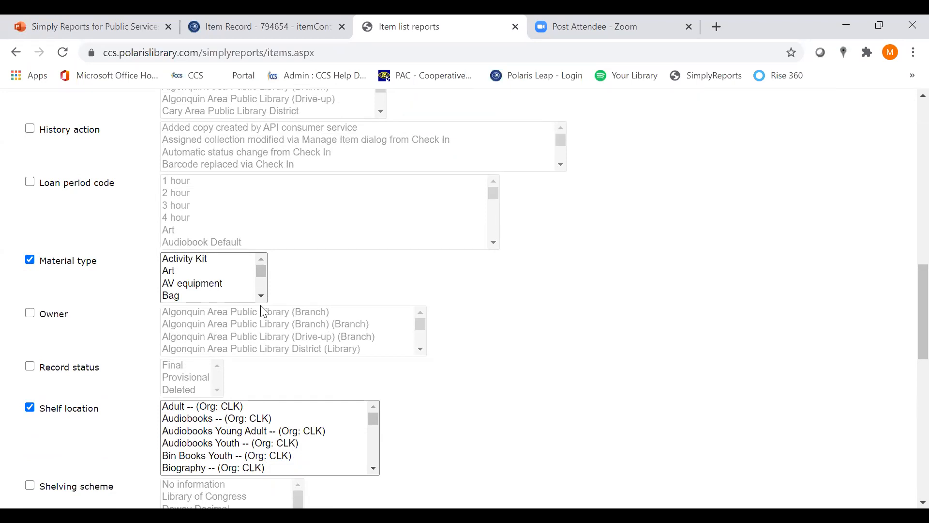
{"action": "scroll", "coordinate": [257, 299], "scroll_direction": "down", "scroll_amount": 1}
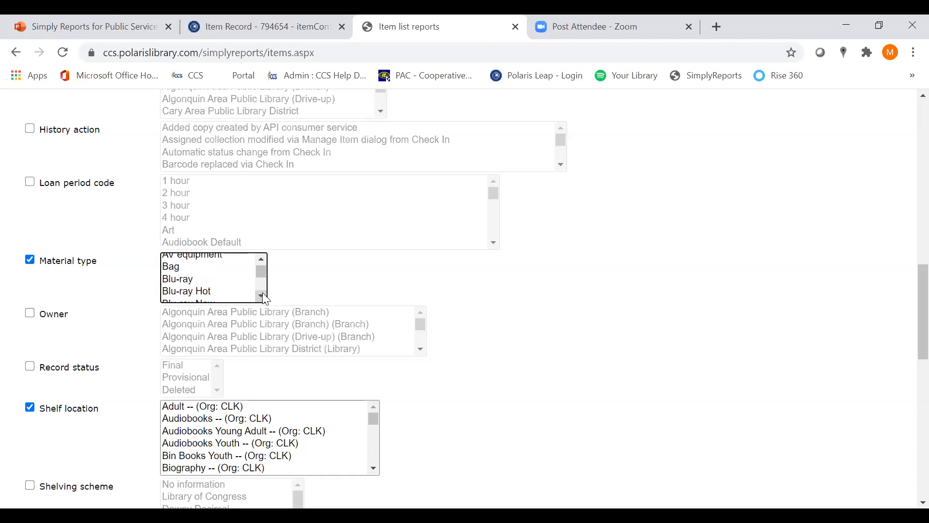
{"action": "scroll", "coordinate": [194, 293], "scroll_direction": "down", "scroll_amount": 1}
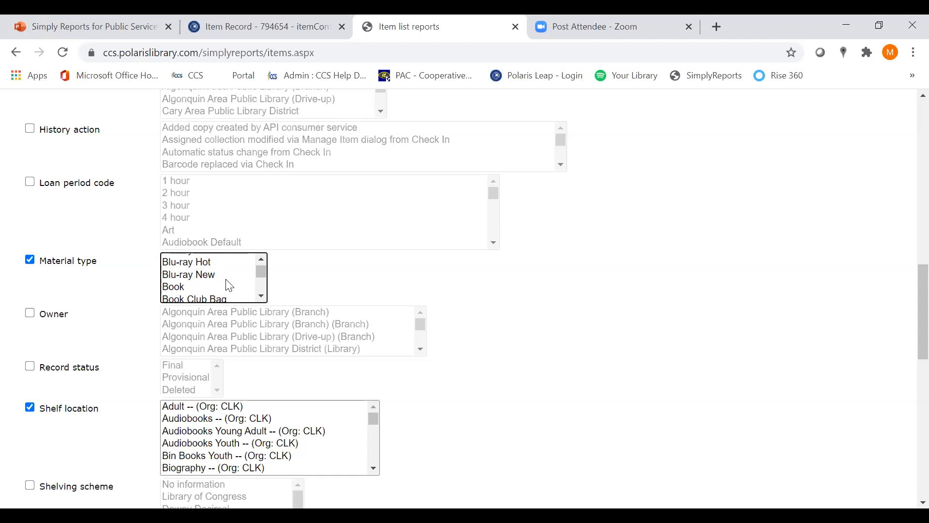
{"action": "left_click", "coordinate": [262, 296]}
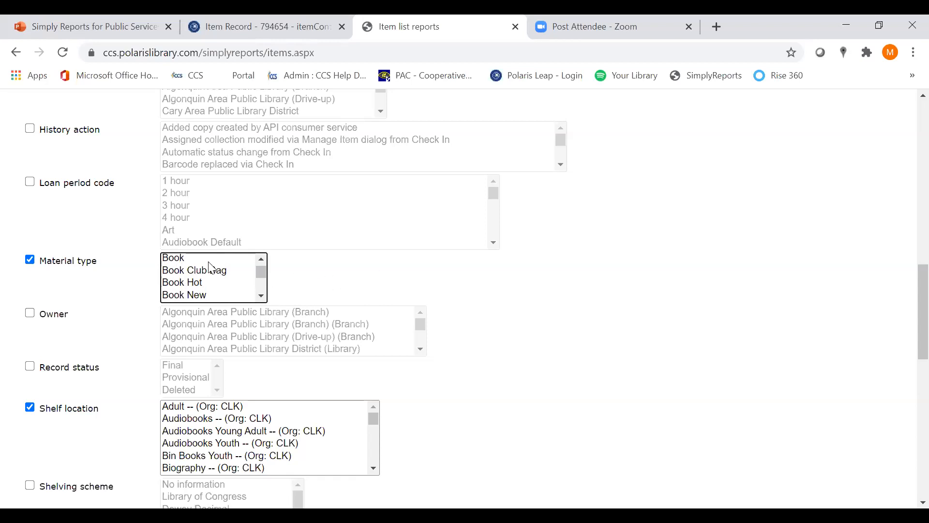
{"action": "left_click", "coordinate": [190, 263]}
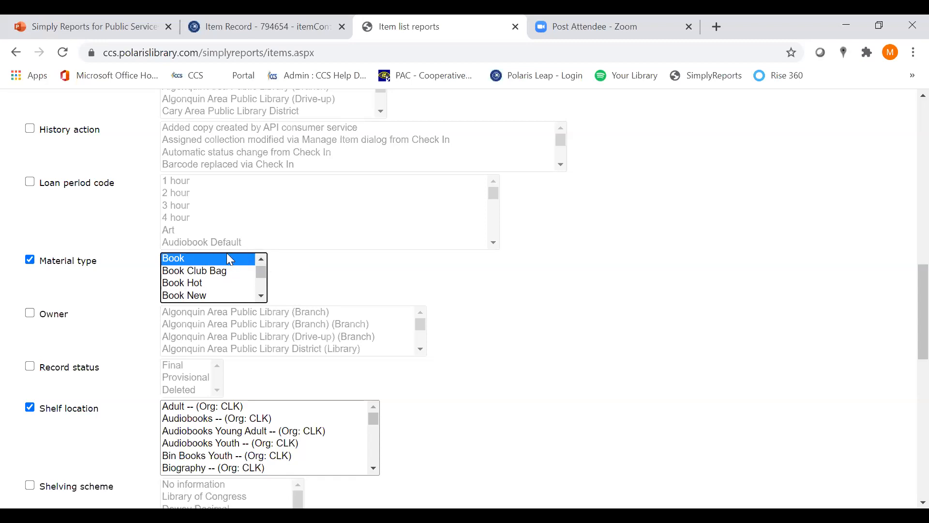
{"action": "left_click", "coordinate": [199, 285], "text": "ctrl"}
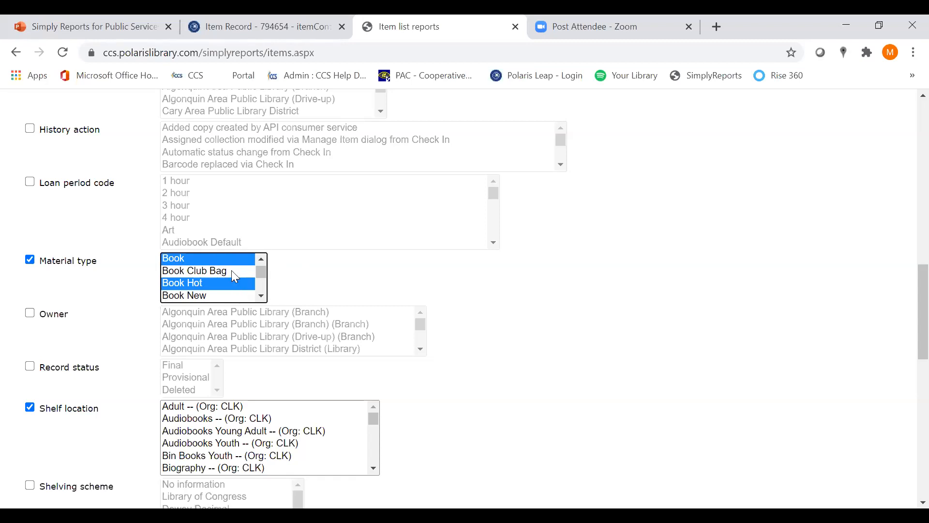
{"action": "left_click", "coordinate": [220, 297], "text": "ctrl"}
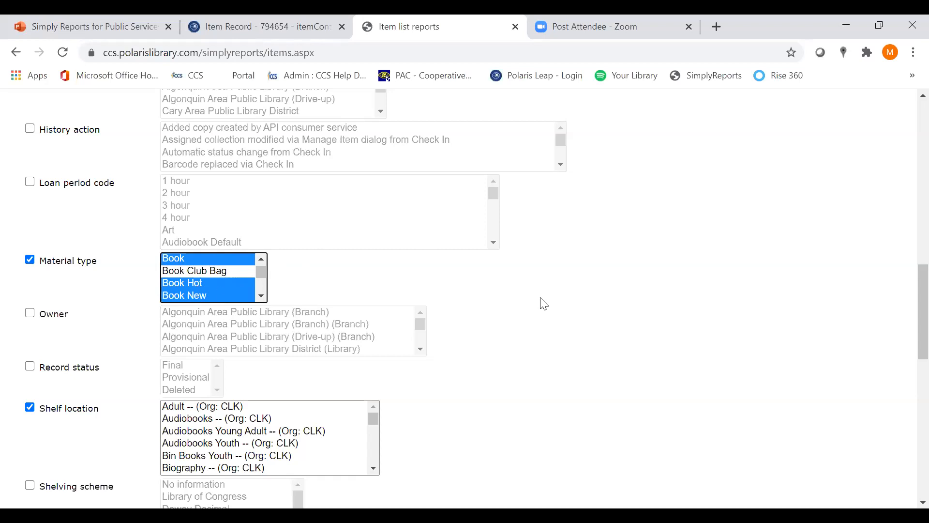
Enable the Record status filter and set it to Final after trying Provisional and Deleted
{"action": "scroll", "coordinate": [543, 303], "scroll_direction": "down", "scroll_amount": 3}
{"action": "scroll", "coordinate": [544, 303], "scroll_direction": "down", "scroll_amount": 1}
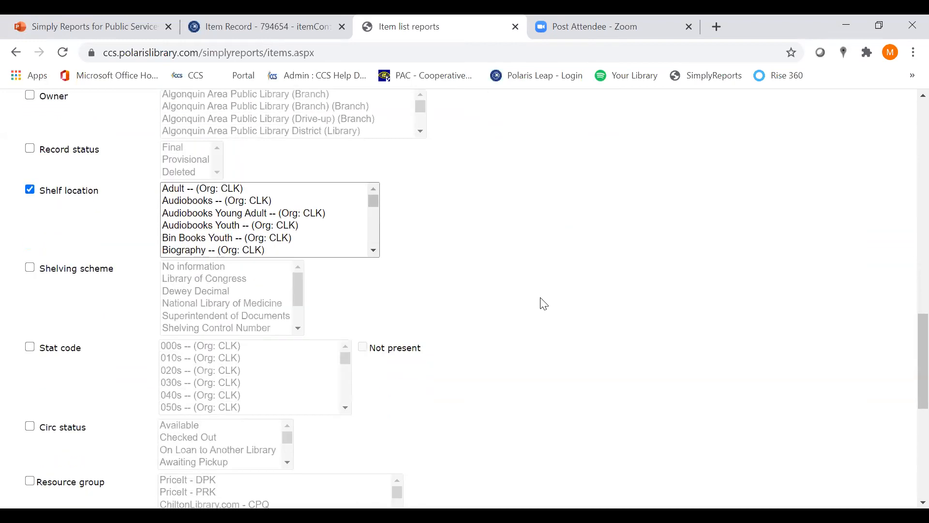
{"action": "scroll", "coordinate": [544, 303], "scroll_direction": "up", "scroll_amount": 1}
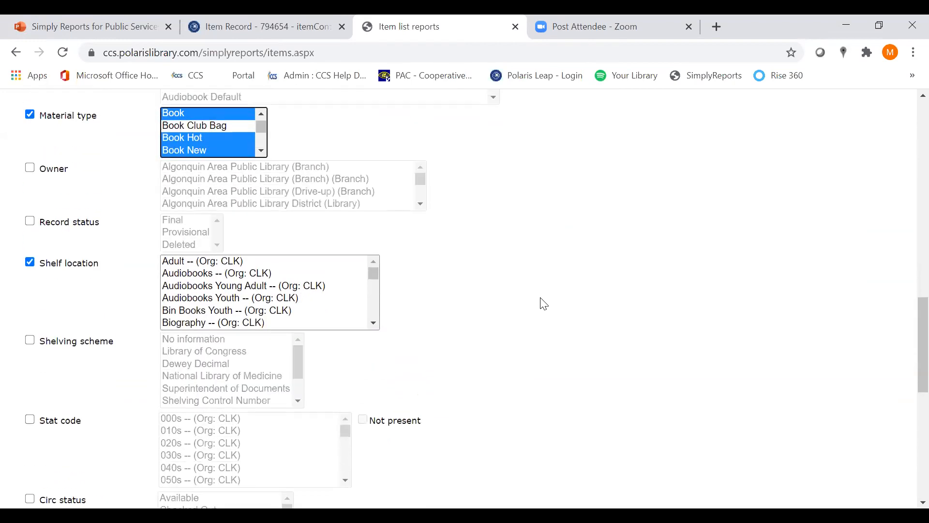
{"action": "left_click", "coordinate": [30, 221]}
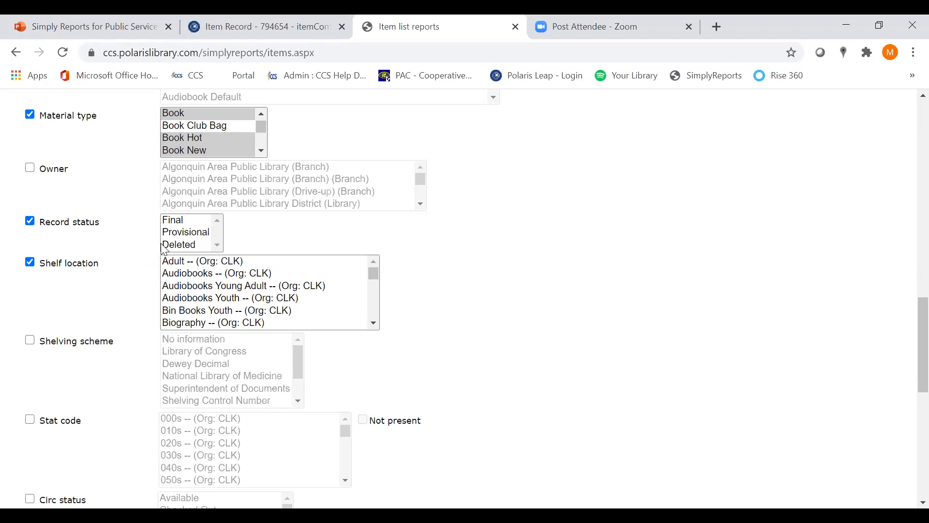
{"action": "left_click", "coordinate": [172, 232]}
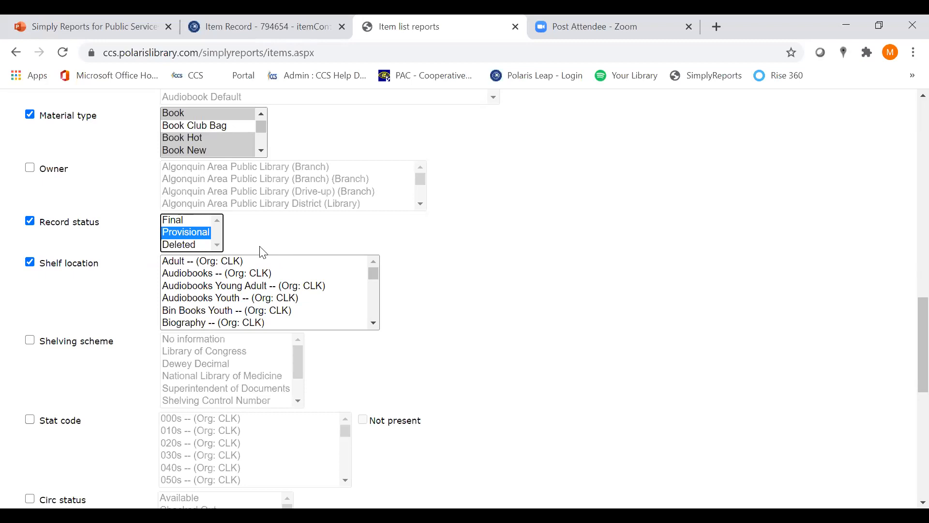
{"action": "left_click", "coordinate": [188, 217]}
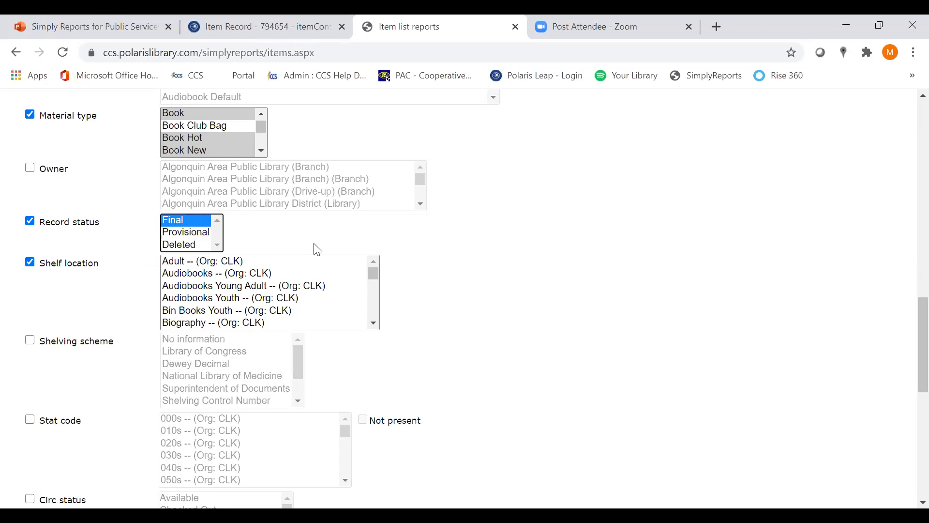
{"action": "left_click", "coordinate": [206, 248]}
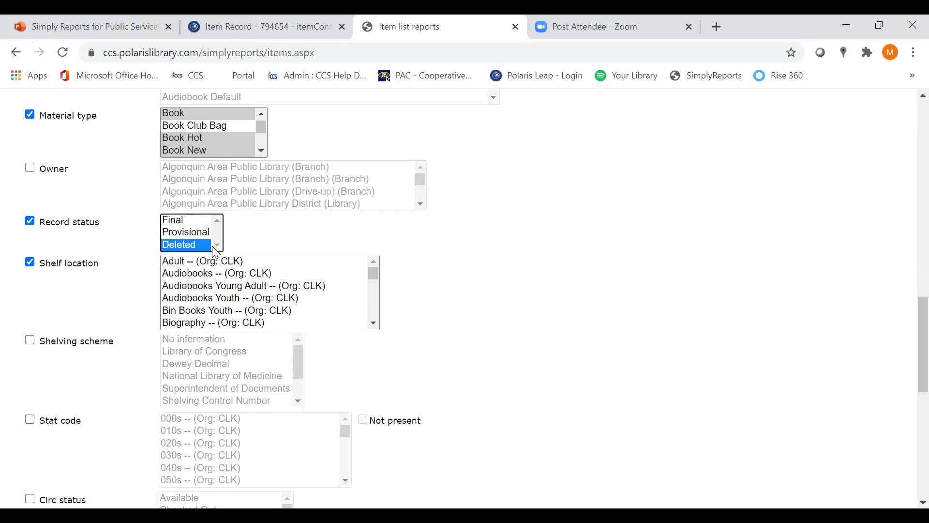
{"action": "left_click", "coordinate": [192, 221]}
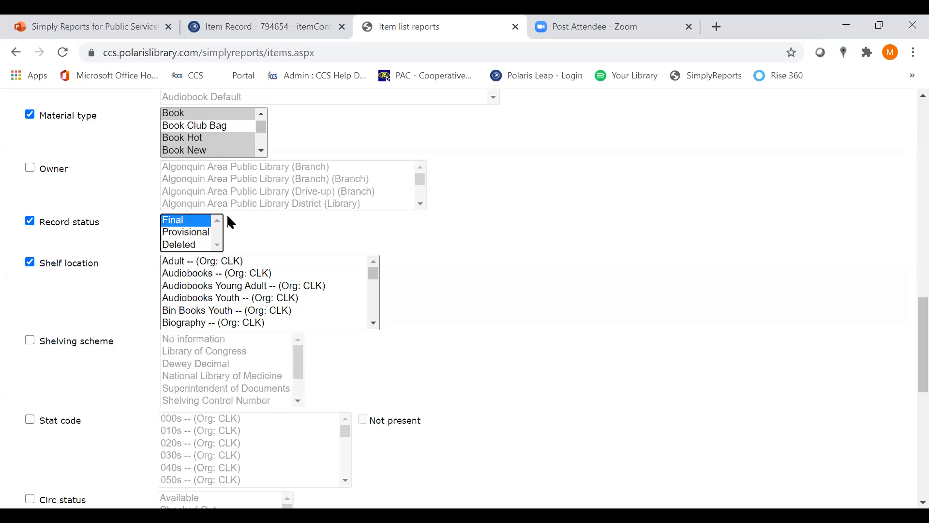
Enable the Stat code filter and select 790s -- (Org: CLK) in its list
{"action": "scroll", "coordinate": [382, 358], "scroll_direction": "down", "scroll_amount": 1}
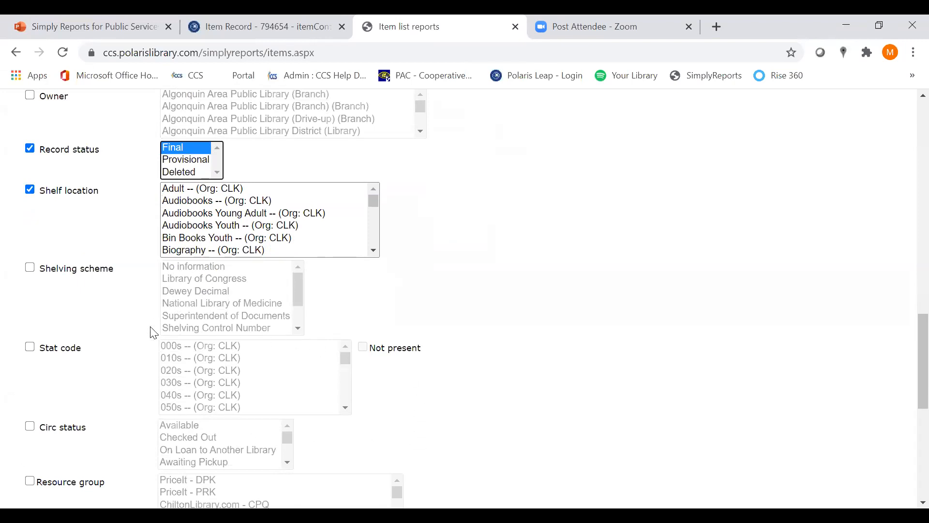
{"action": "left_click", "coordinate": [29, 348]}
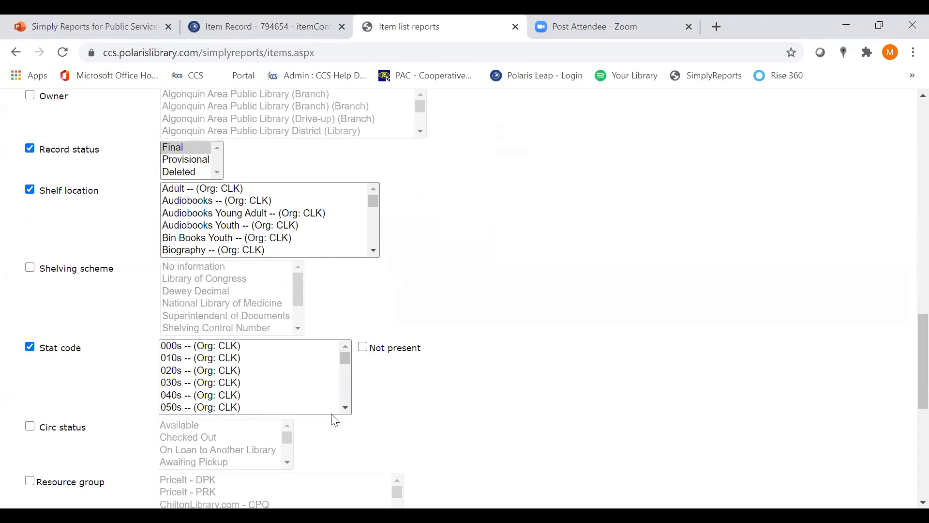
{"action": "left_click", "coordinate": [347, 415]}
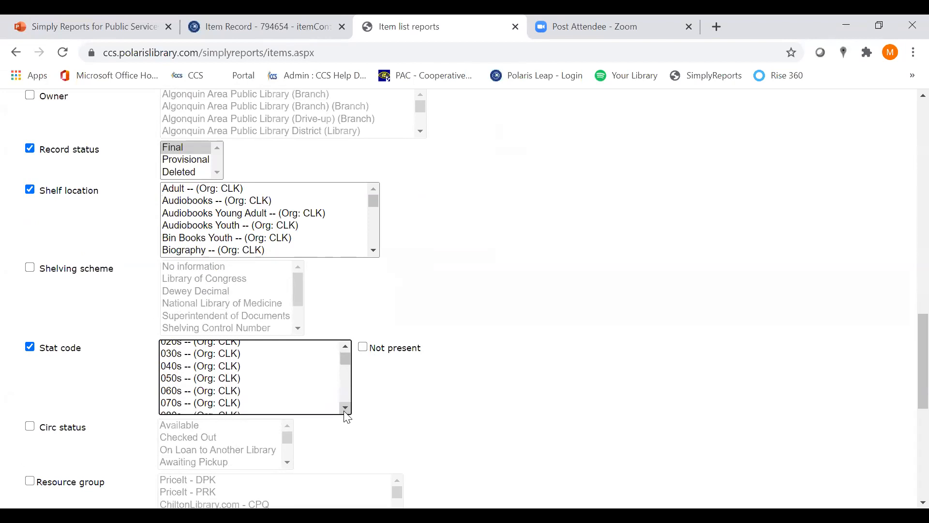
{"action": "left_click_drag", "start_coordinate": [346, 414], "coordinate": [346, 413]}
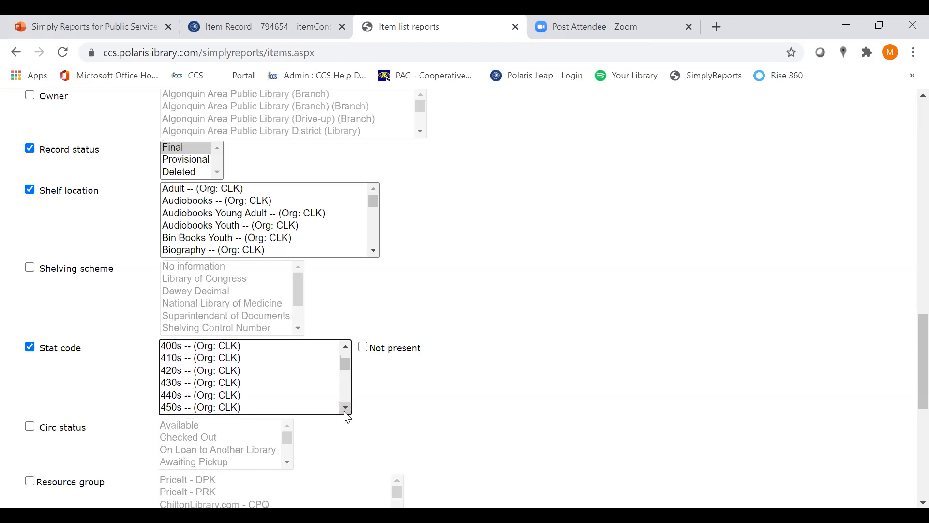
{"action": "left_click_drag", "start_coordinate": [345, 414], "coordinate": [351, 417]}
{"action": "left_click", "coordinate": [234, 393]}
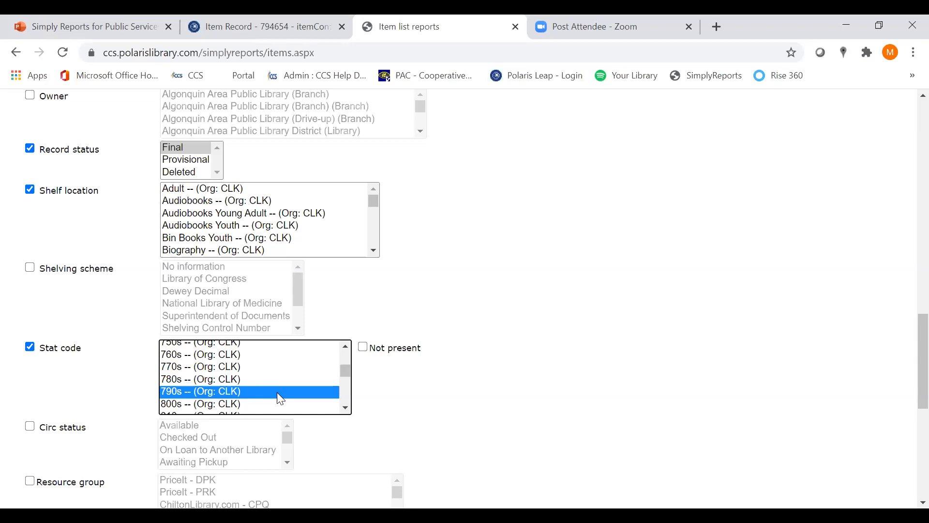
Look through the rest of the stat code list and the filter groups below the general filters
{"action": "left_click", "coordinate": [346, 408]}
{"action": "left_click", "coordinate": [346, 408]}
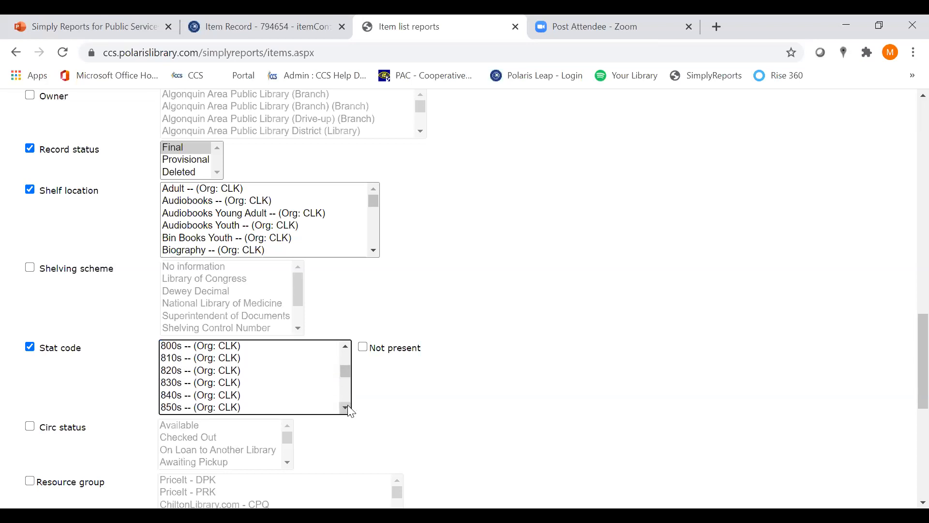
{"action": "left_click", "coordinate": [348, 405]}
{"action": "left_click", "coordinate": [348, 406]}
{"action": "left_click", "coordinate": [347, 405]}
{"action": "left_click", "coordinate": [348, 406]}
{"action": "left_click", "coordinate": [348, 406]}
{"action": "left_click", "coordinate": [348, 406]}
{"action": "left_click", "coordinate": [348, 405]}
{"action": "left_click", "coordinate": [347, 406]}
{"action": "left_click", "coordinate": [345, 347]}
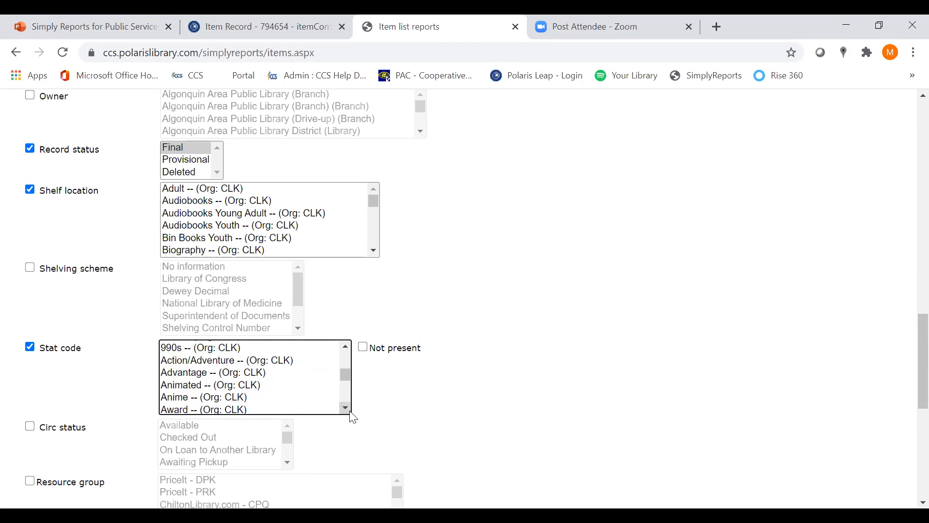
{"action": "scroll", "coordinate": [351, 413], "scroll_direction": "down", "scroll_amount": 2}
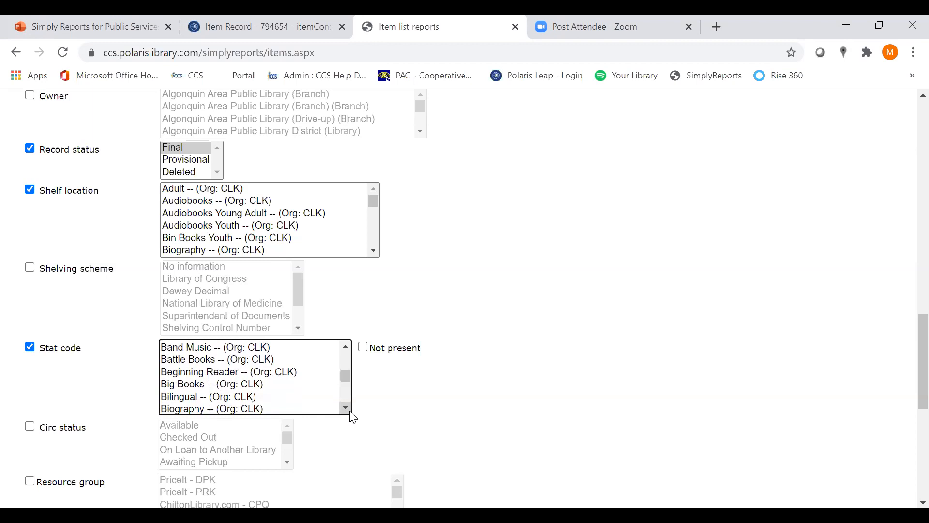
{"action": "scroll", "coordinate": [348, 411], "scroll_direction": "down", "scroll_amount": 1}
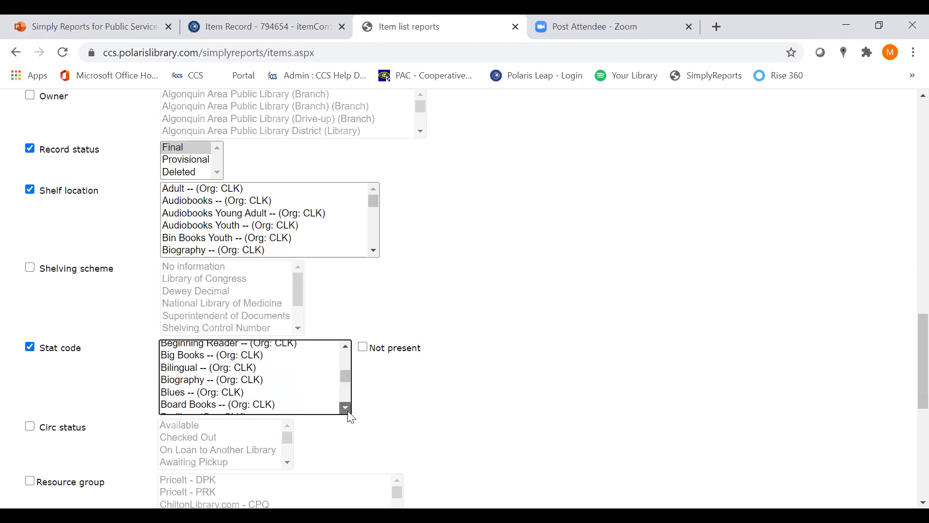
{"action": "scroll", "coordinate": [349, 411], "scroll_direction": "down", "scroll_amount": 1}
{"action": "scroll", "coordinate": [347, 410], "scroll_direction": "down", "scroll_amount": 2}
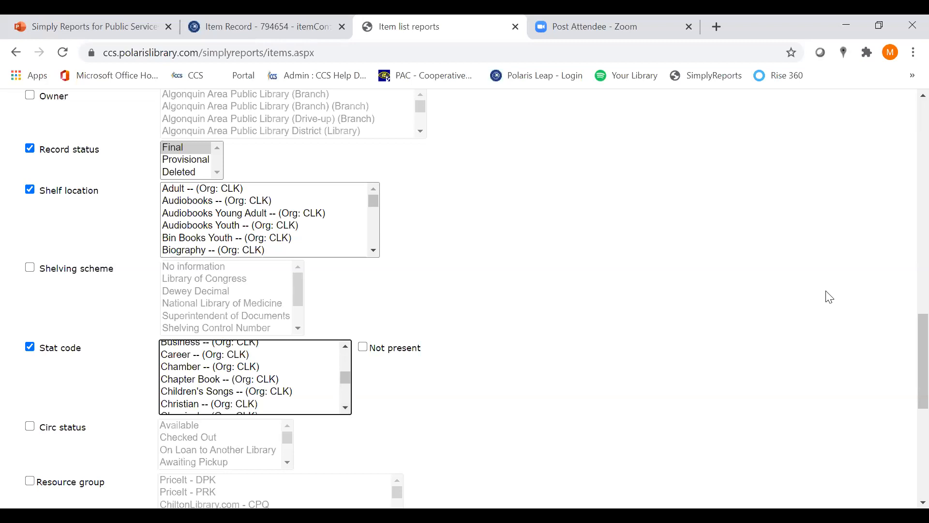
{"action": "left_click_drag", "start_coordinate": [906, 344], "coordinate": [909, 379]}
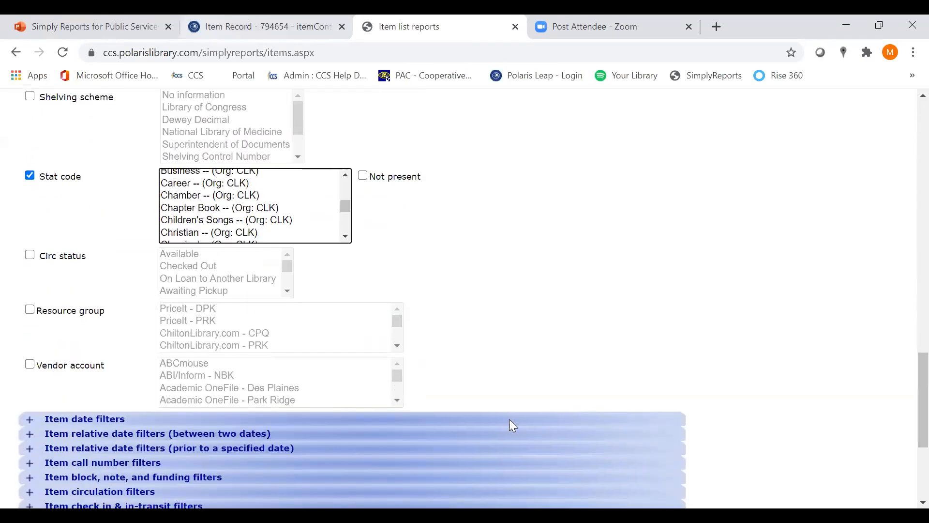
{"action": "scroll", "coordinate": [906, 429], "scroll_direction": "down", "scroll_amount": 1}
{"action": "left_click_drag", "start_coordinate": [907, 437], "coordinate": [907, 465]}
{"action": "scroll", "coordinate": [906, 465], "scroll_direction": "down", "scroll_amount": 1}
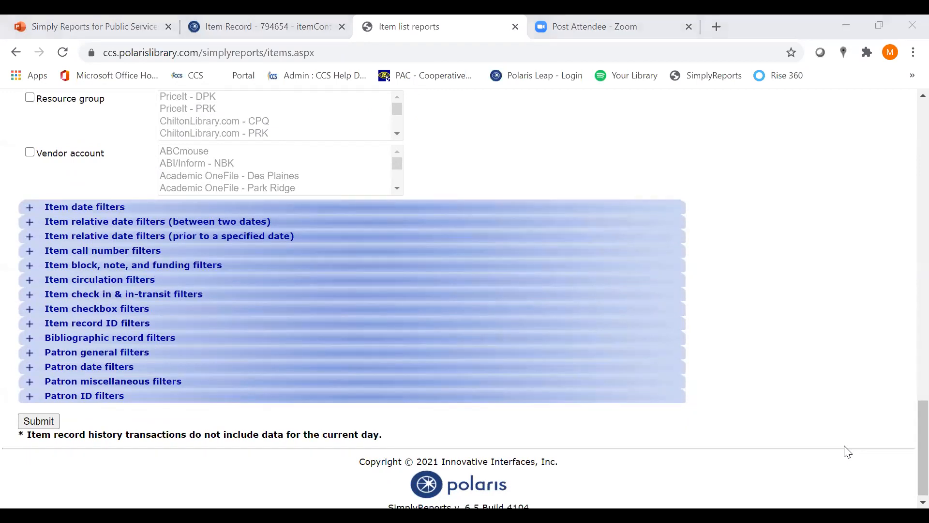
Switch to the Leap item record for Little house in the big woods and review its control fields and details
{"action": "left_click", "coordinate": [250, 29]}
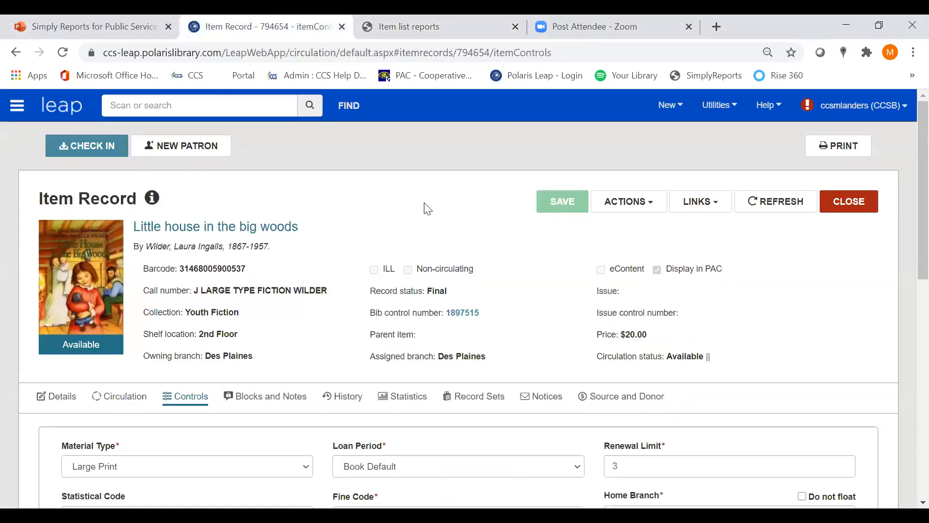
{"action": "left_click_drag", "start_coordinate": [920, 197], "coordinate": [920, 199]}
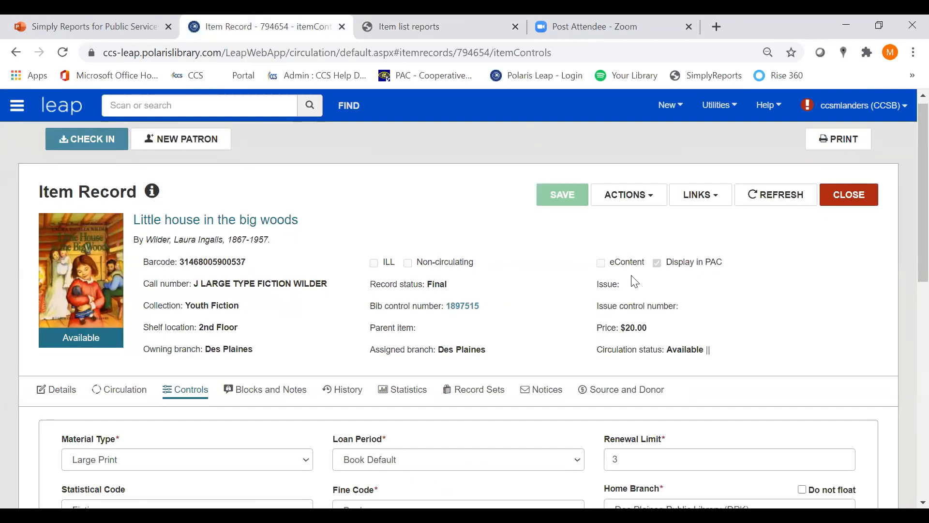
{"action": "scroll", "coordinate": [906, 218], "scroll_direction": "down", "scroll_amount": 2}
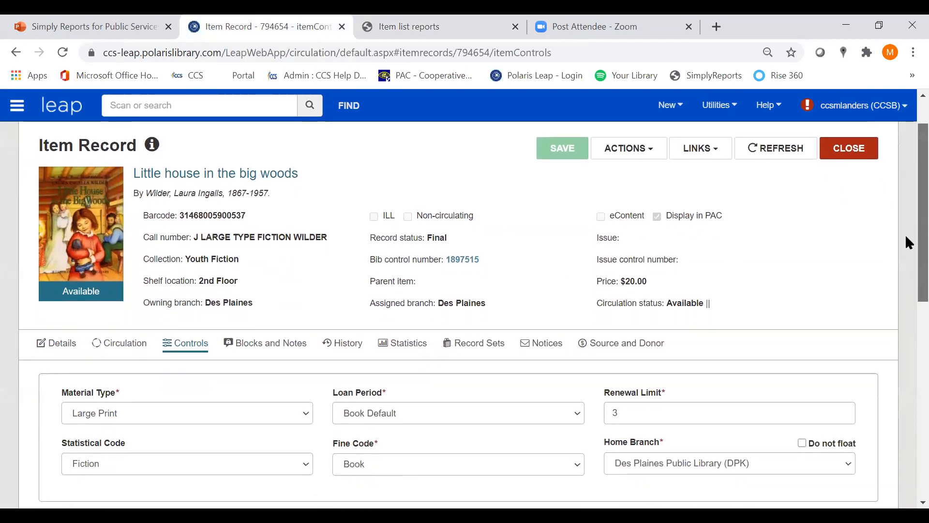
{"action": "scroll", "coordinate": [906, 234], "scroll_direction": "down", "scroll_amount": 3}
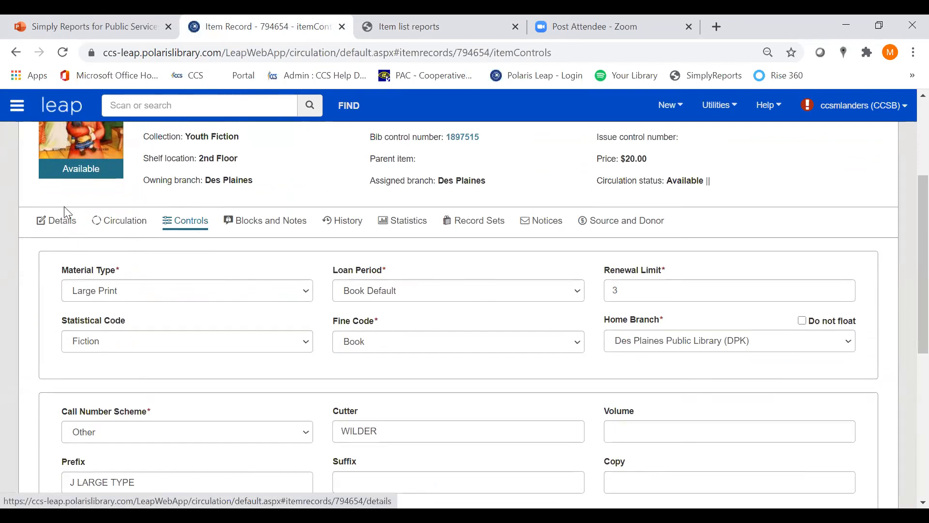
{"action": "left_click", "coordinate": [61, 232]}
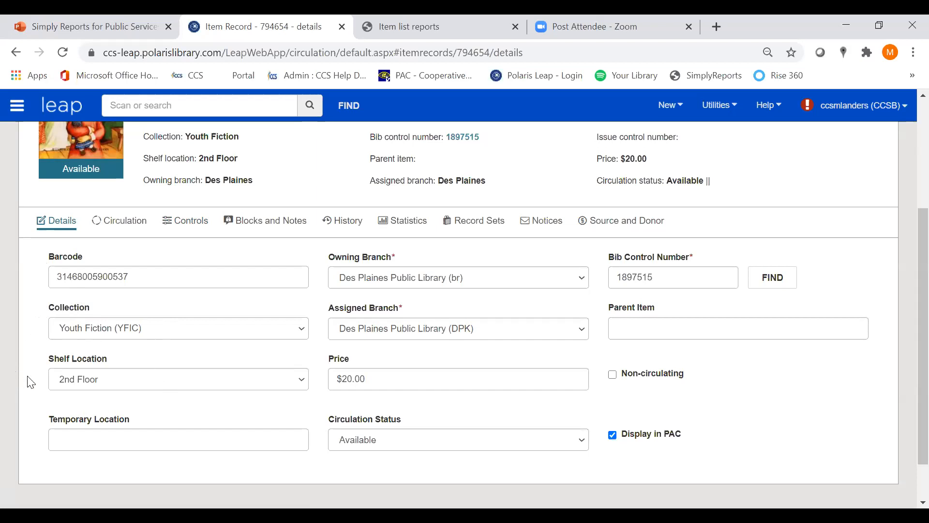
{"action": "left_click", "coordinate": [191, 227]}
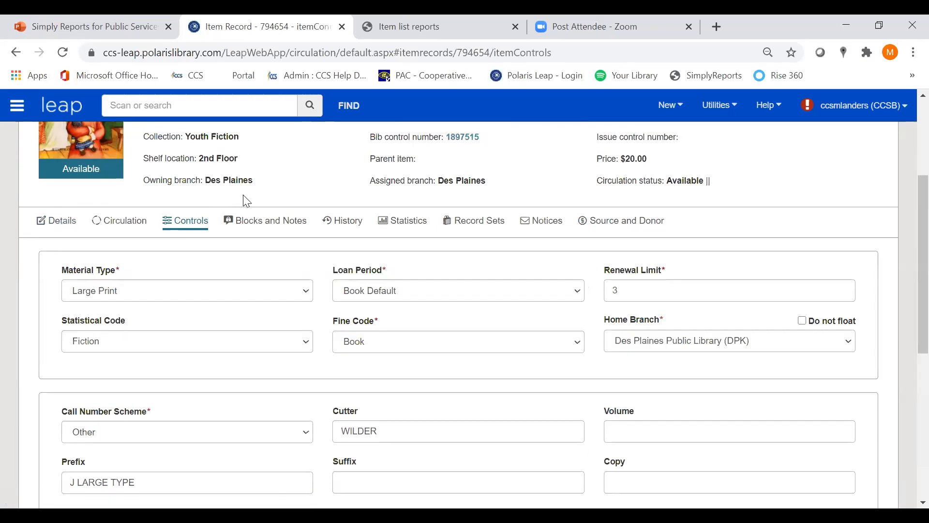
Return to the item list report, view the available Item date filters and collapse that group again
{"action": "left_click", "coordinate": [489, 22]}
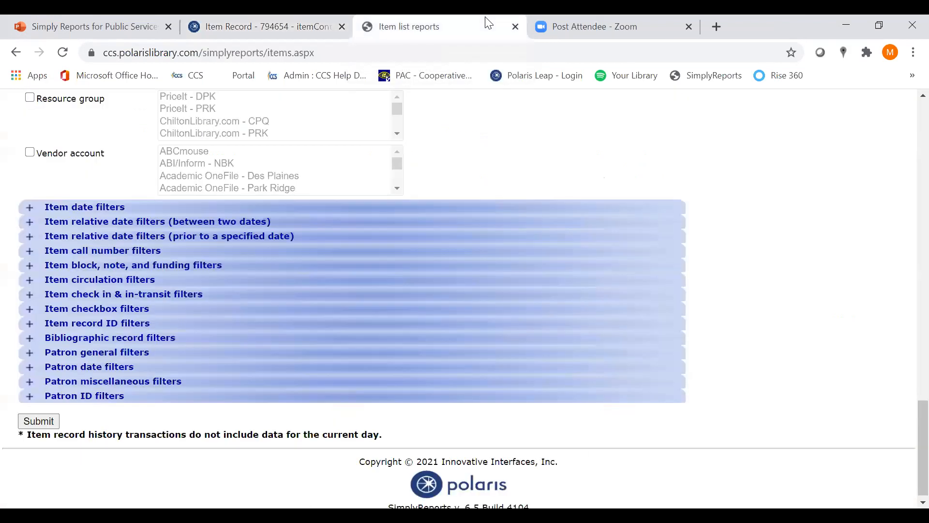
{"action": "left_click", "coordinate": [30, 209]}
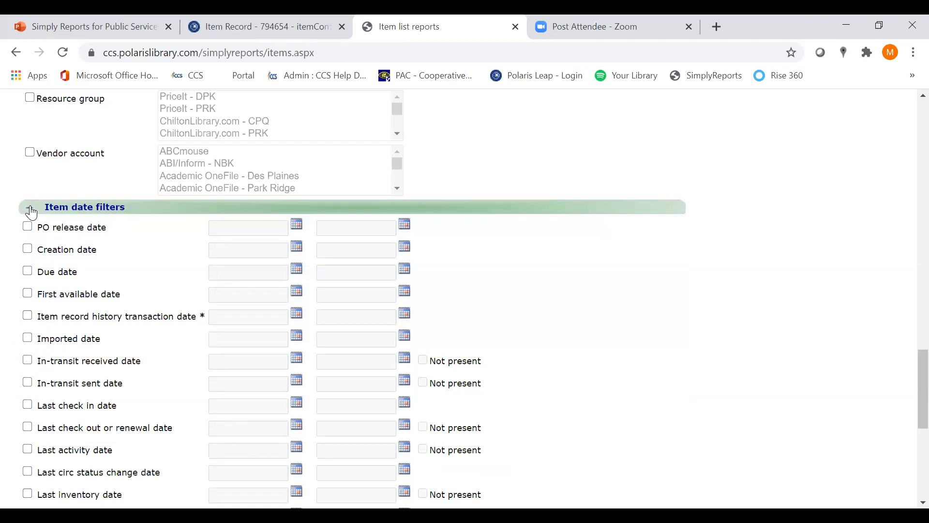
{"action": "left_click", "coordinate": [31, 210]}
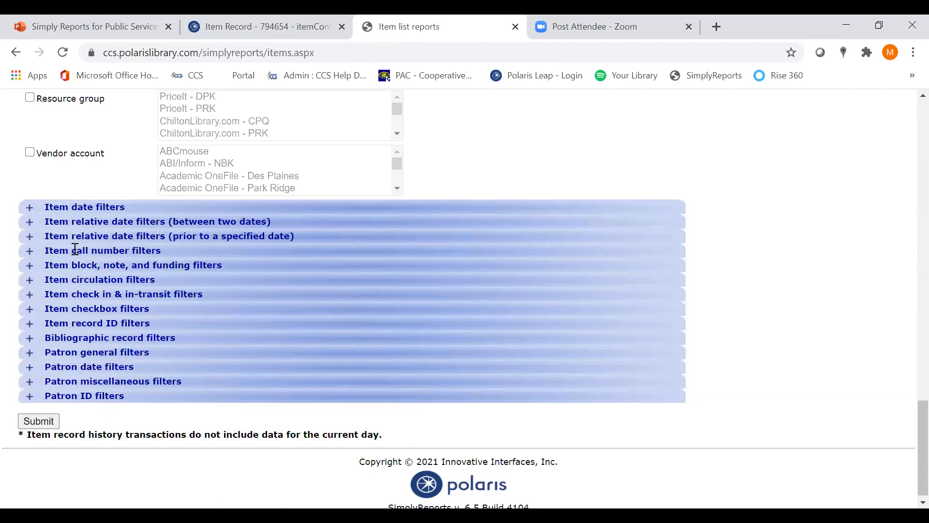
Expand the relative date filters prior to a specified date and check the time units offered for Creation date, leaving that filter off
{"action": "left_click", "coordinate": [29, 238]}
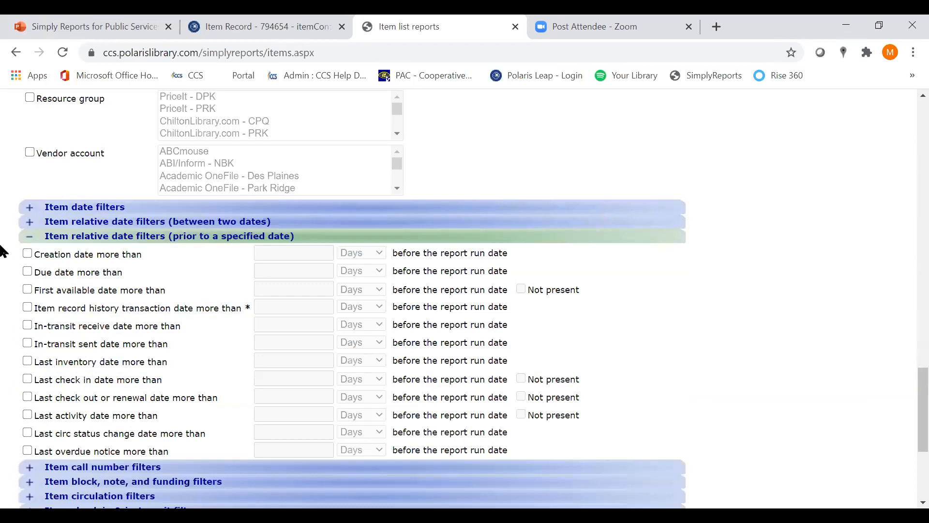
{"action": "left_click", "coordinate": [27, 254]}
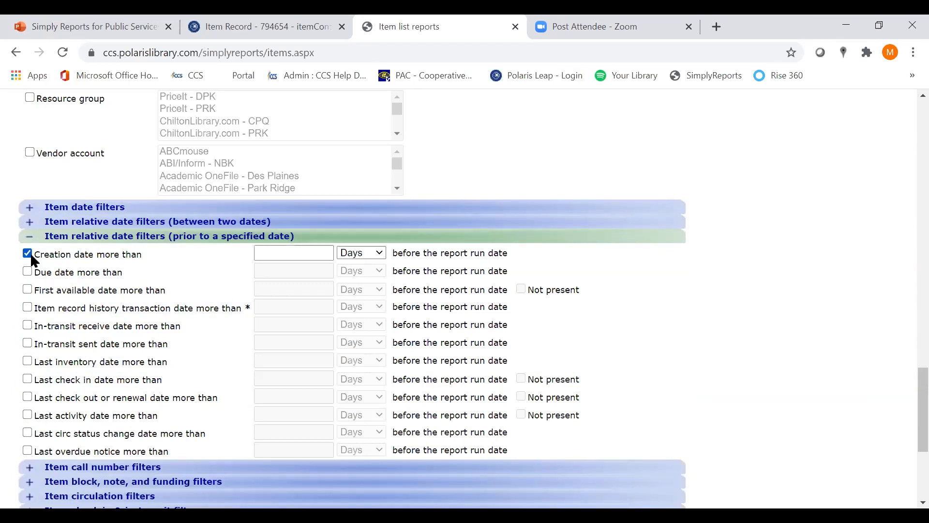
{"action": "left_click", "coordinate": [377, 253]}
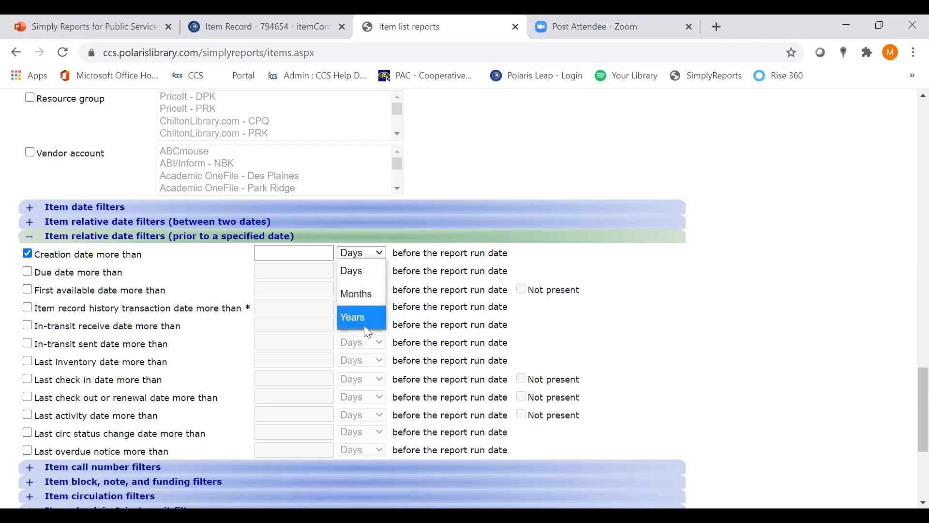
{"action": "left_click", "coordinate": [500, 265]}
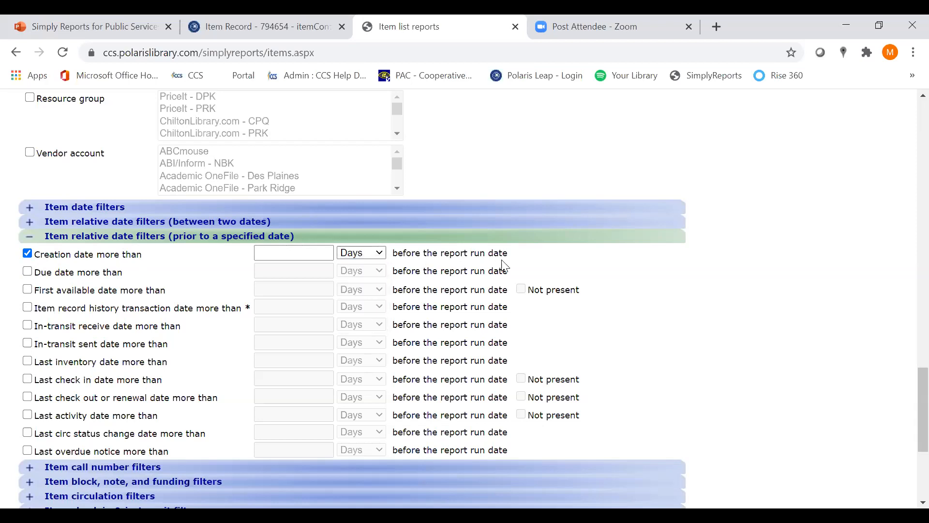
{"action": "left_click", "coordinate": [28, 254]}
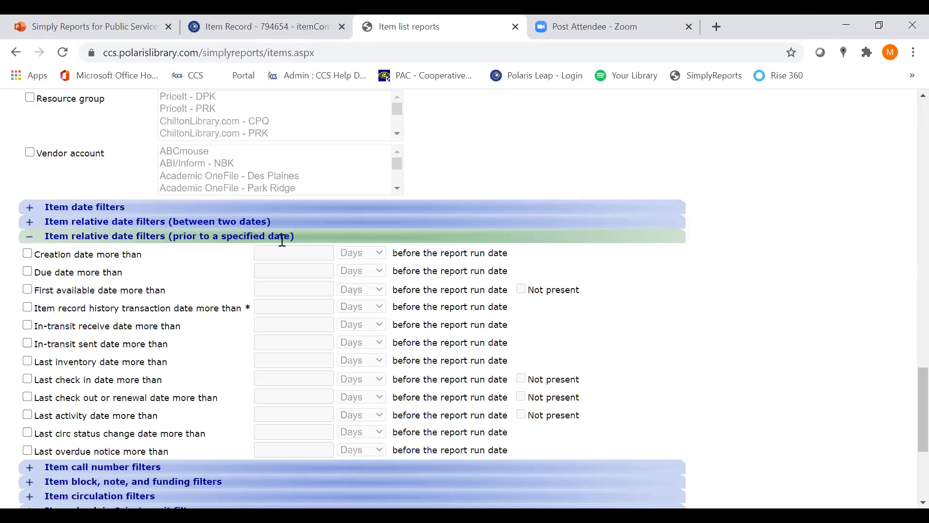
Try out the First available date filter beside the Creation date filter, then clear it
{"action": "left_click", "coordinate": [28, 289]}
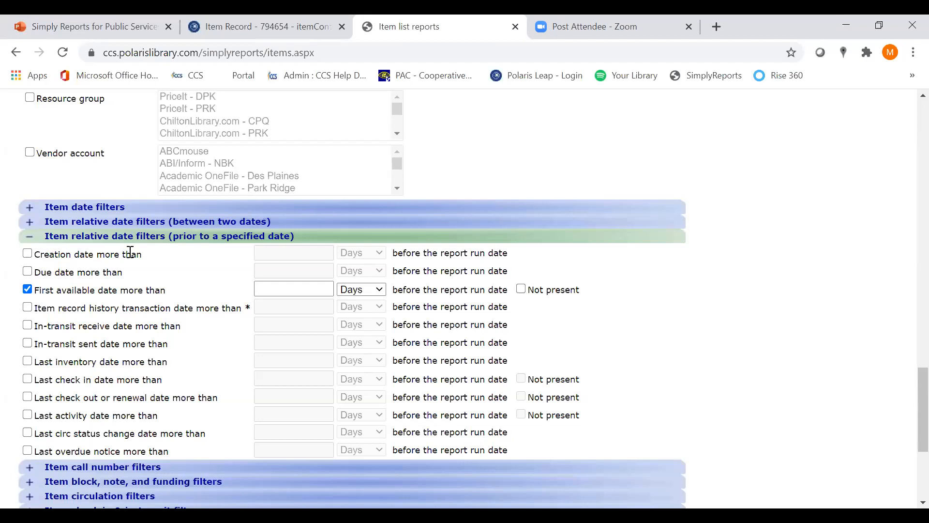
{"action": "left_click_drag", "start_coordinate": [145, 254], "coordinate": [31, 249]}
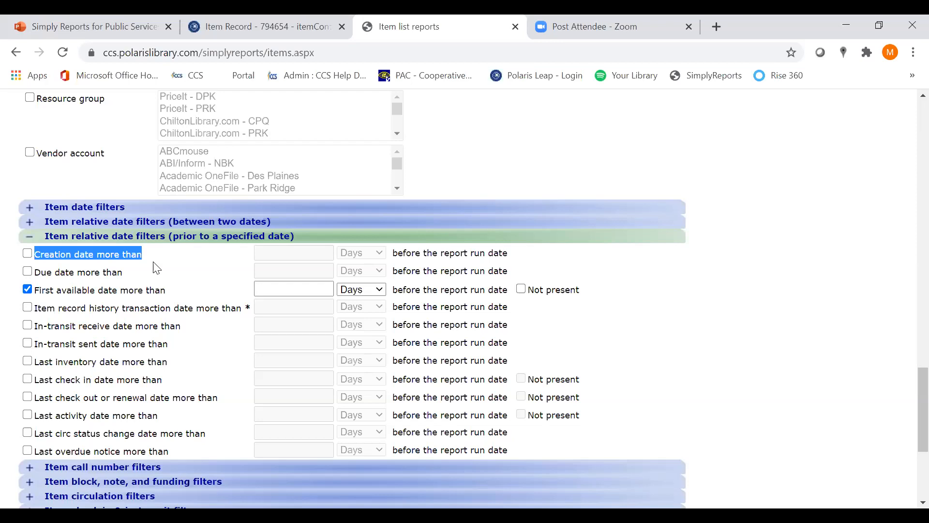
{"action": "left_click", "coordinate": [178, 276]}
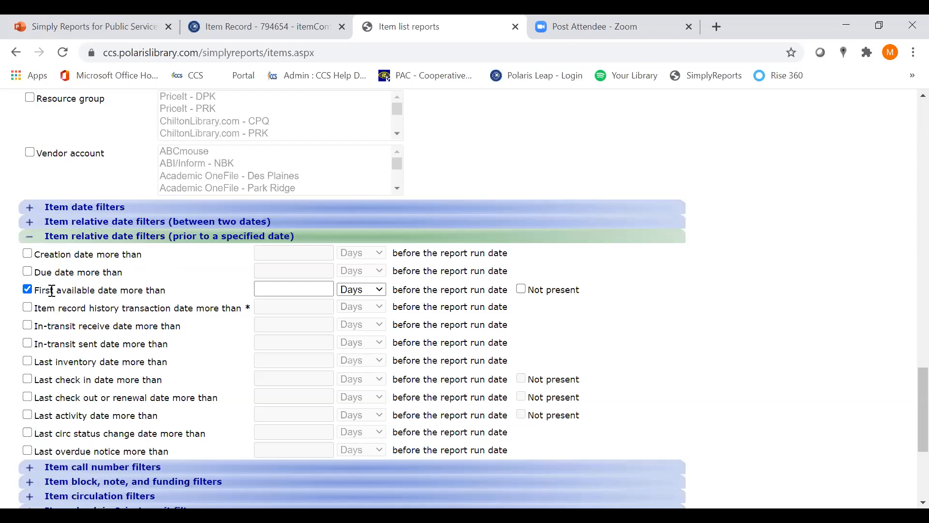
{"action": "left_click", "coordinate": [28, 289]}
Examine the relative filters for last circ status change, last activity, and last check out or renewal date
{"action": "scroll", "coordinate": [109, 321], "scroll_direction": "down", "scroll_amount": 1}
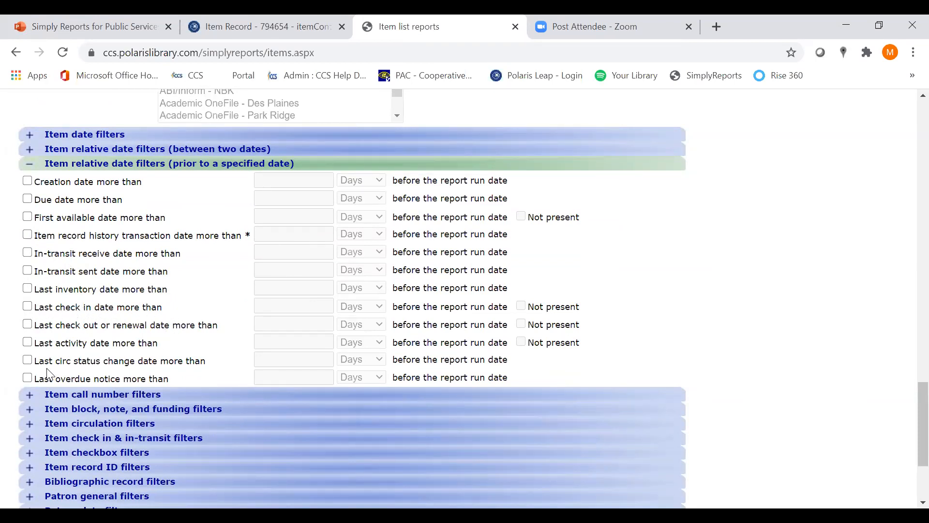
{"action": "left_click_drag", "start_coordinate": [35, 361], "coordinate": [208, 371]}
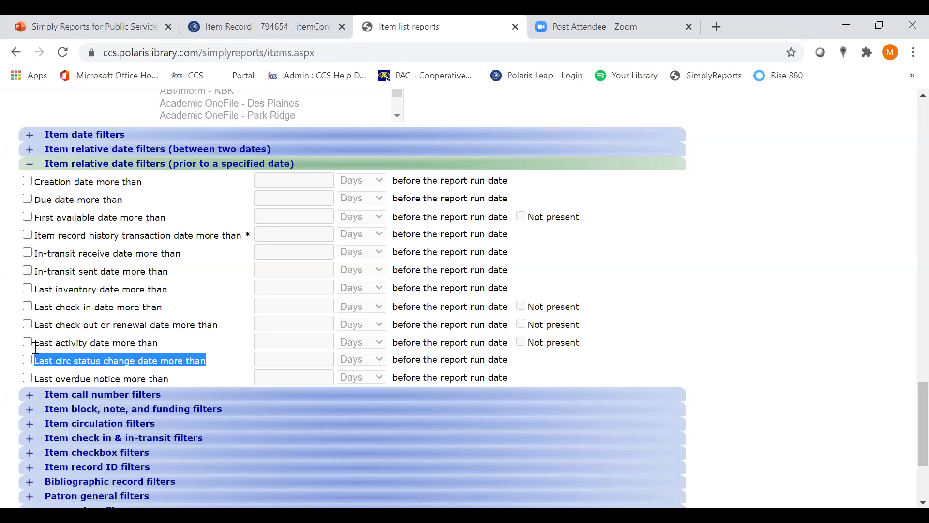
{"action": "left_click_drag", "start_coordinate": [35, 347], "coordinate": [161, 348]}
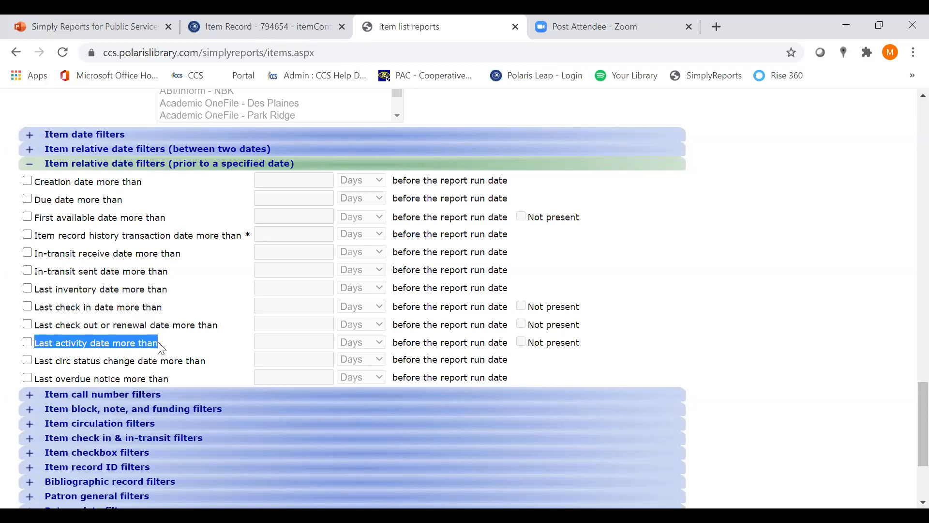
{"action": "left_click", "coordinate": [227, 352]}
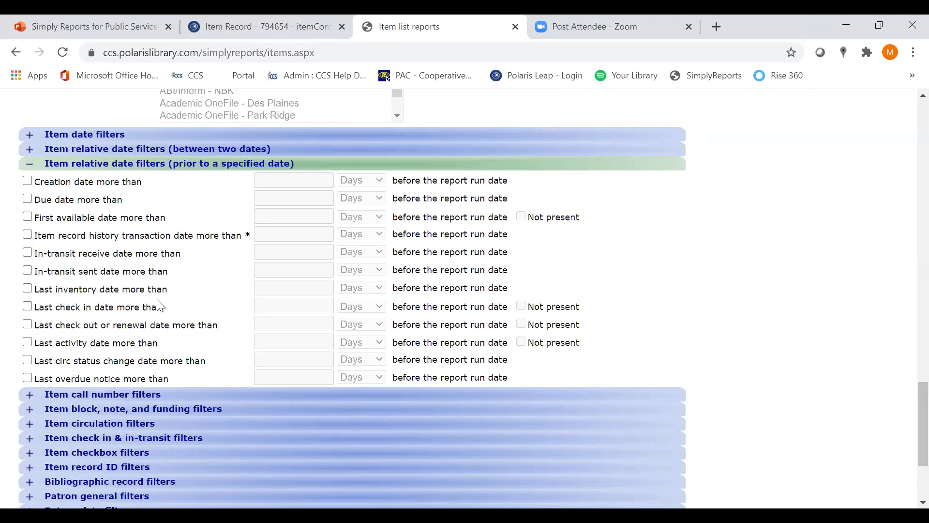
{"action": "left_click_drag", "start_coordinate": [35, 325], "coordinate": [217, 328]}
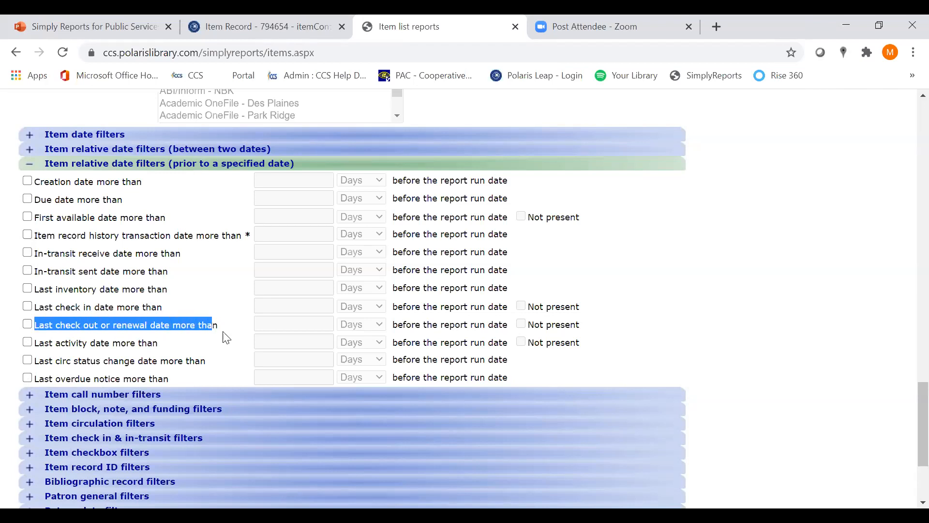
{"action": "left_click", "coordinate": [226, 337]}
{"action": "scroll", "coordinate": [226, 337], "scroll_direction": "down", "scroll_amount": 2}
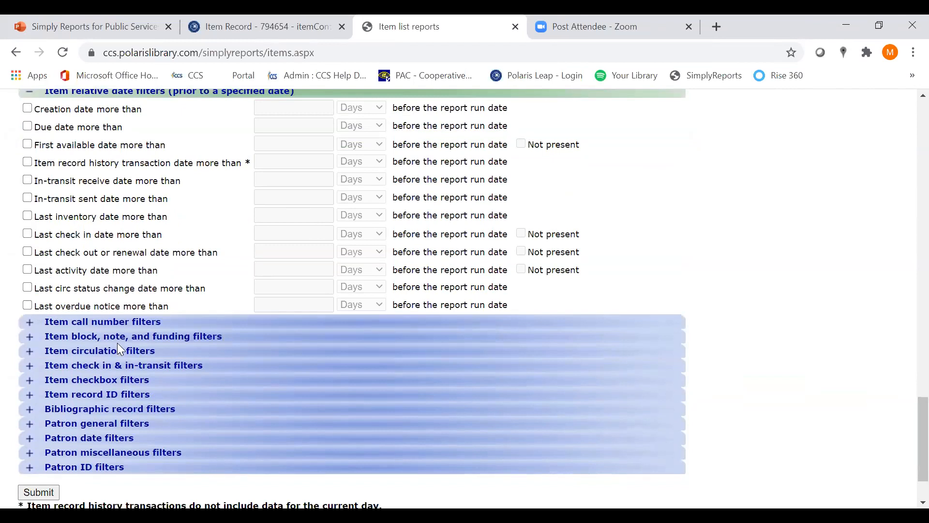
Expand the item call number filters, and check the call number fields on the Des Plaines item record in Leap
{"action": "left_click", "coordinate": [31, 324]}
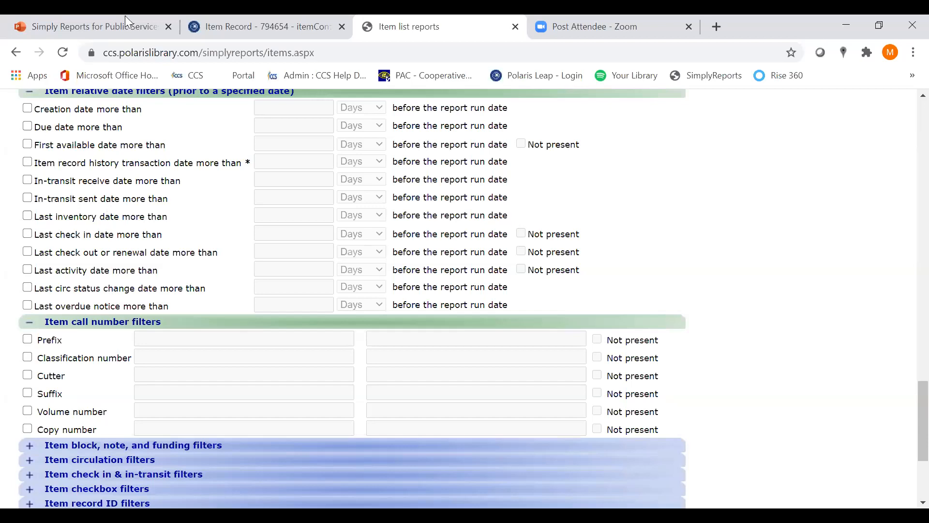
{"action": "left_click", "coordinate": [197, 16]}
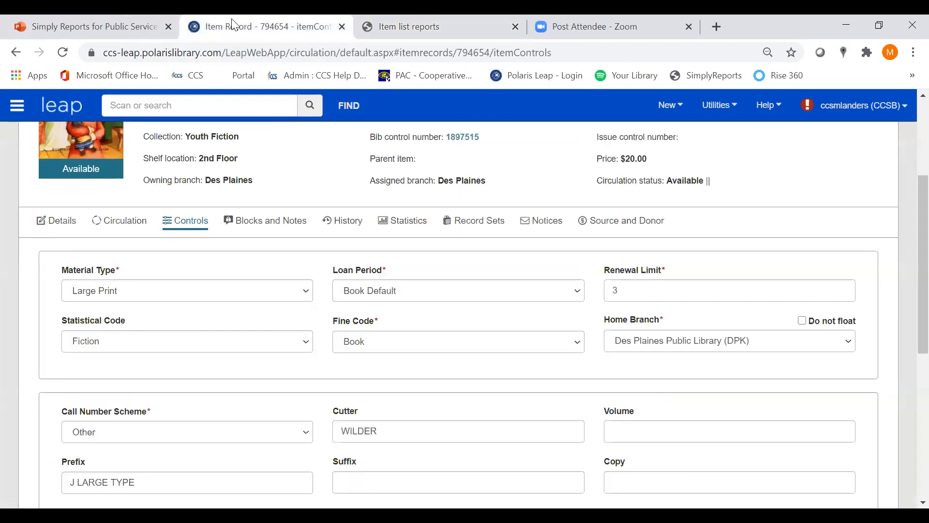
{"action": "scroll", "coordinate": [379, 195], "scroll_direction": "up", "scroll_amount": 3}
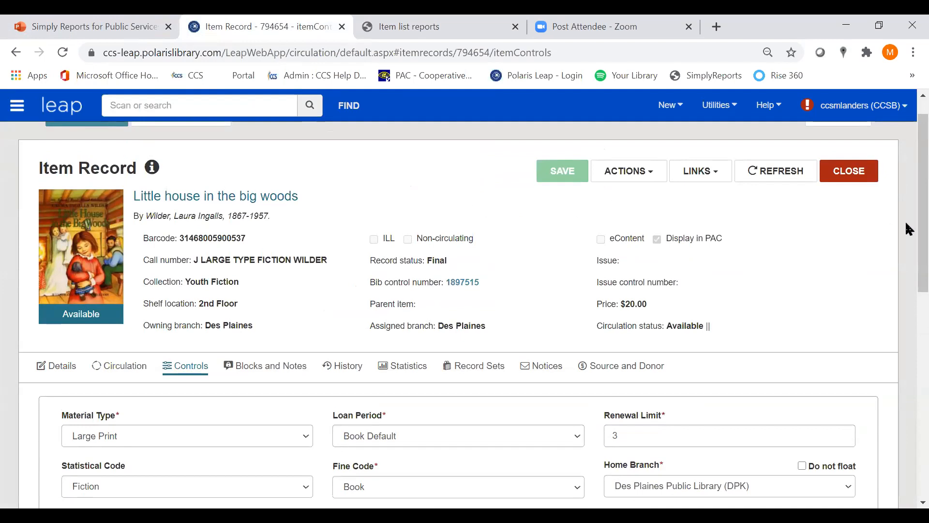
{"action": "left_click_drag", "start_coordinate": [920, 215], "coordinate": [907, 255]}
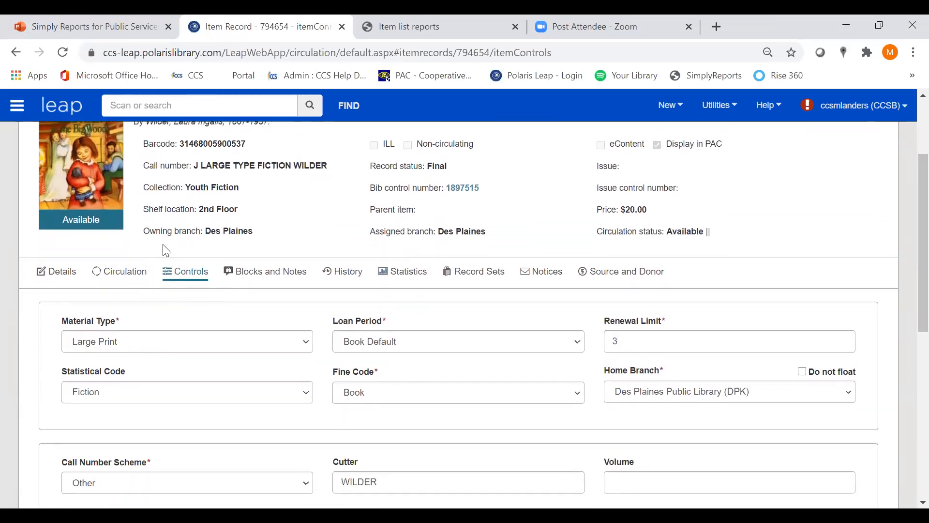
{"action": "left_click_drag", "start_coordinate": [906, 276], "coordinate": [907, 369]}
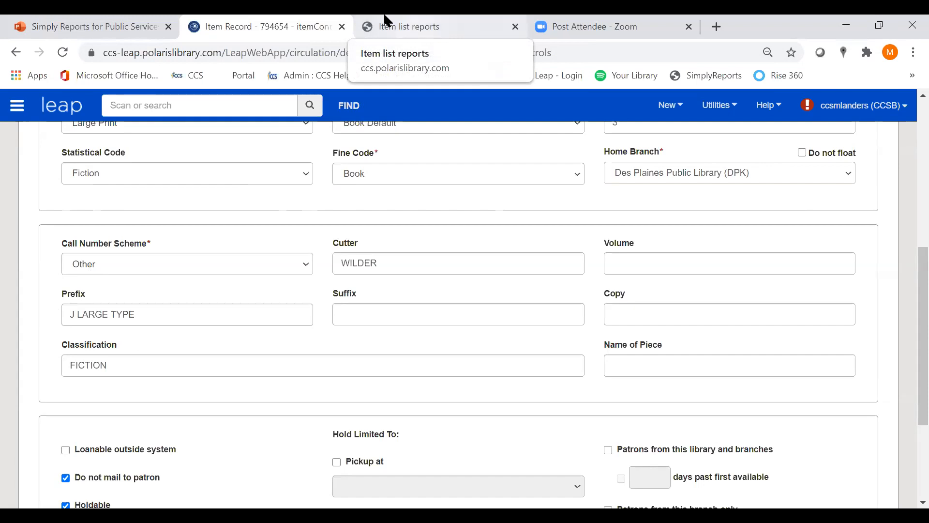
In the item list report, enable the call number Prefix filter with a range from "J large type" to "J large type"
{"action": "left_click", "coordinate": [442, 21]}
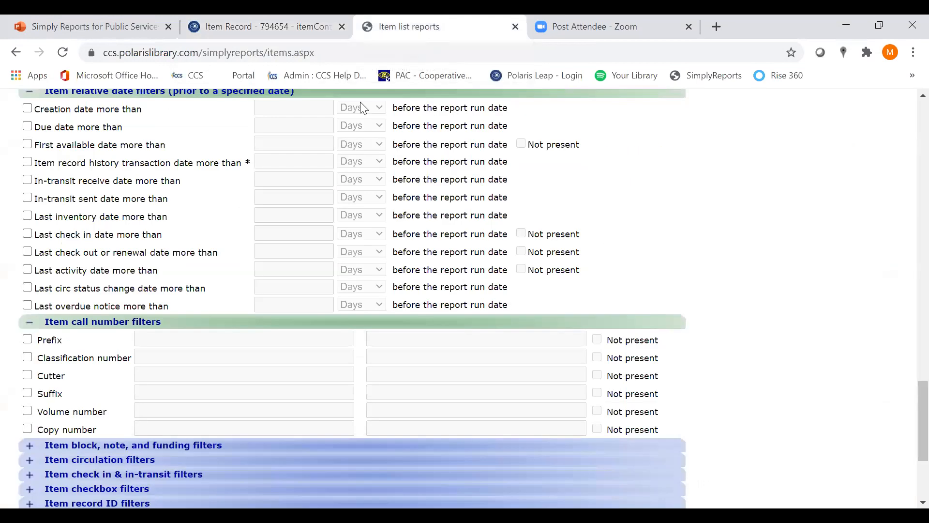
{"action": "left_click", "coordinate": [27, 339]}
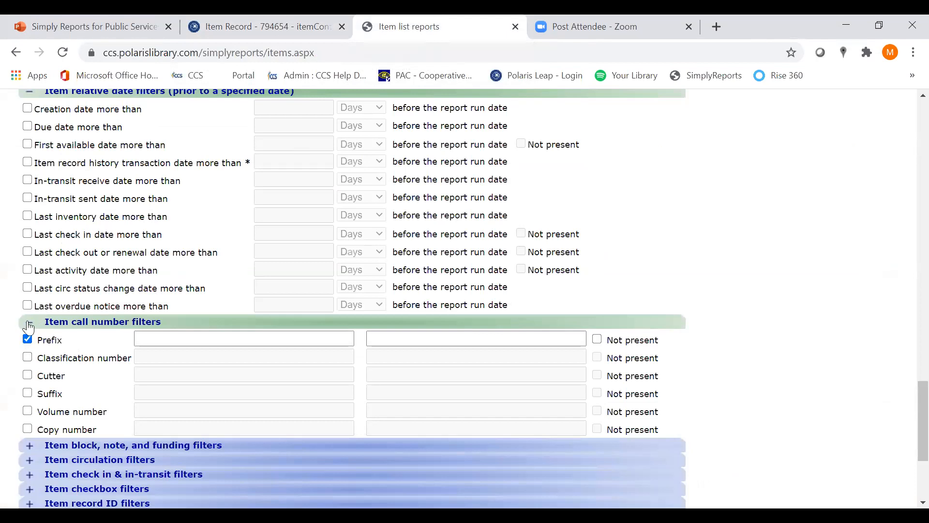
{"action": "left_click", "coordinate": [162, 336]}
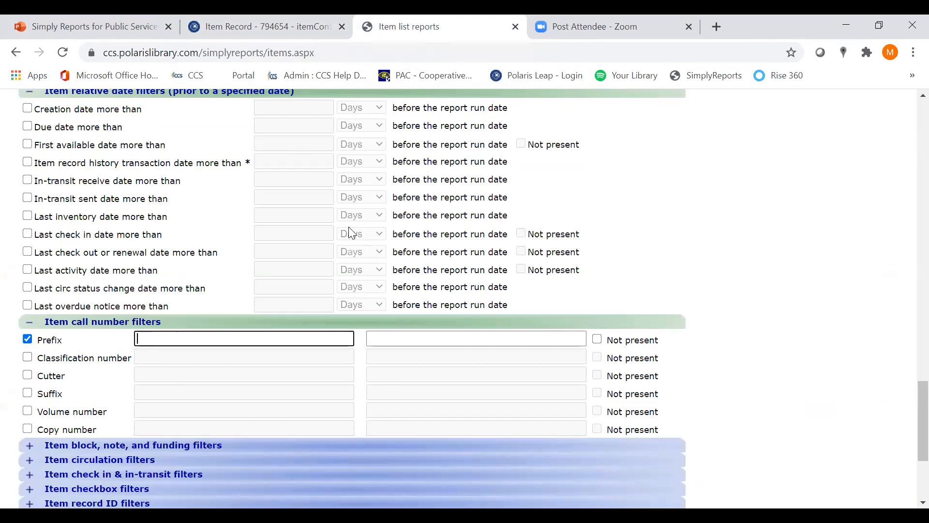
{"action": "type", "text": "J large type"}
{"action": "left_click", "coordinate": [415, 338]}
{"action": "type", "text": "J large t"}
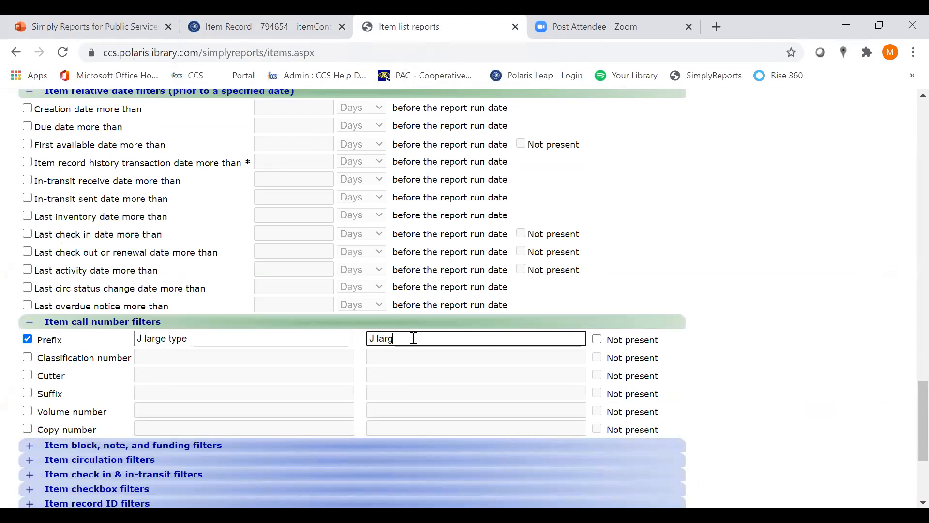
{"action": "type", "text": "ype"}
Close the Des Plaines item record in Leap and examine the call number fields of the Algonquin Area Public Library copy
{"action": "left_click", "coordinate": [316, 20]}
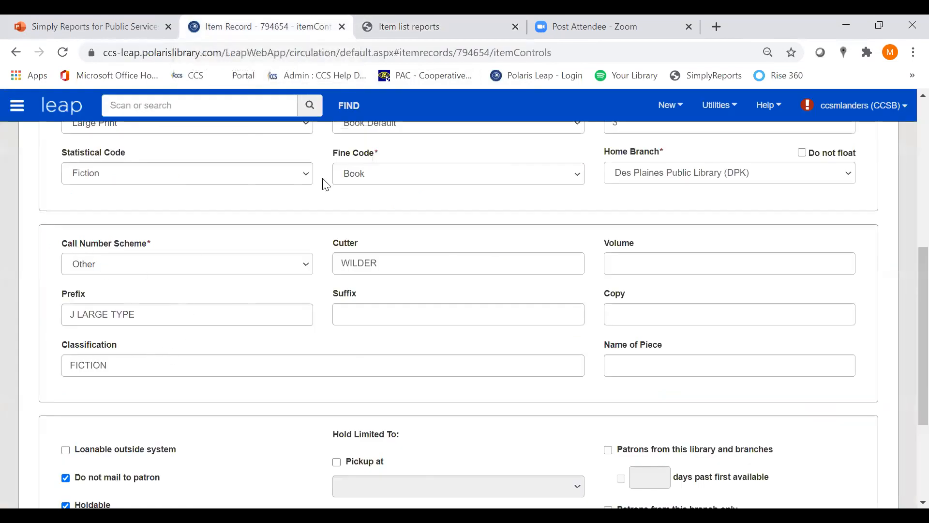
{"action": "left_click", "coordinate": [437, 28]}
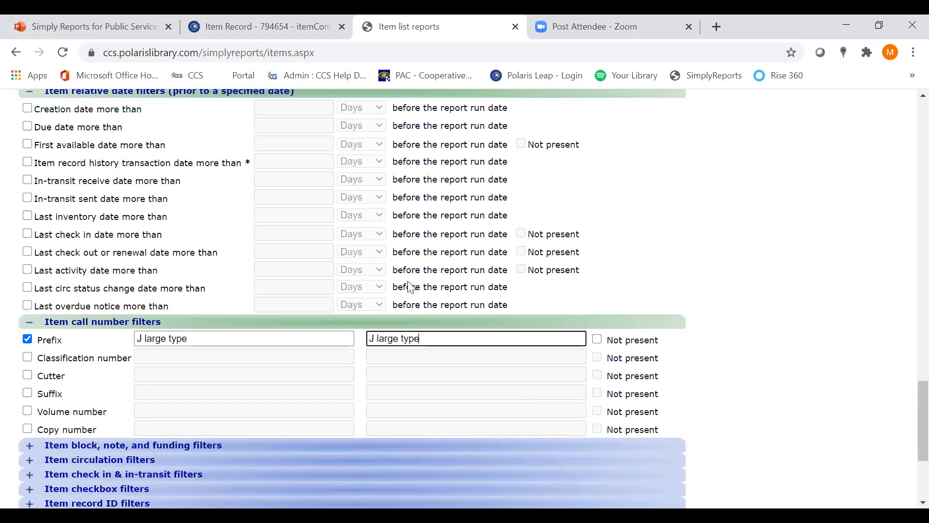
{"action": "left_click", "coordinate": [287, 16]}
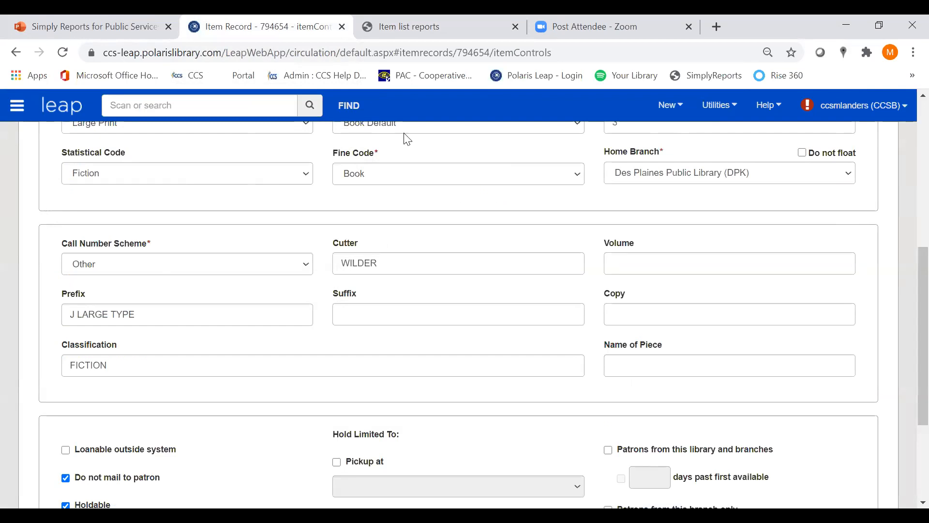
{"action": "scroll", "coordinate": [404, 139], "scroll_direction": "up", "scroll_amount": 7}
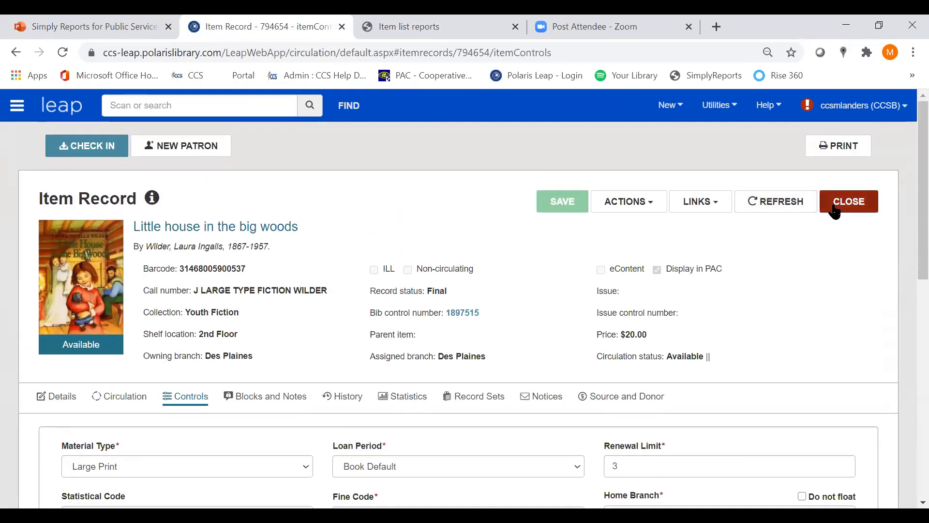
{"action": "left_click", "coordinate": [835, 211]}
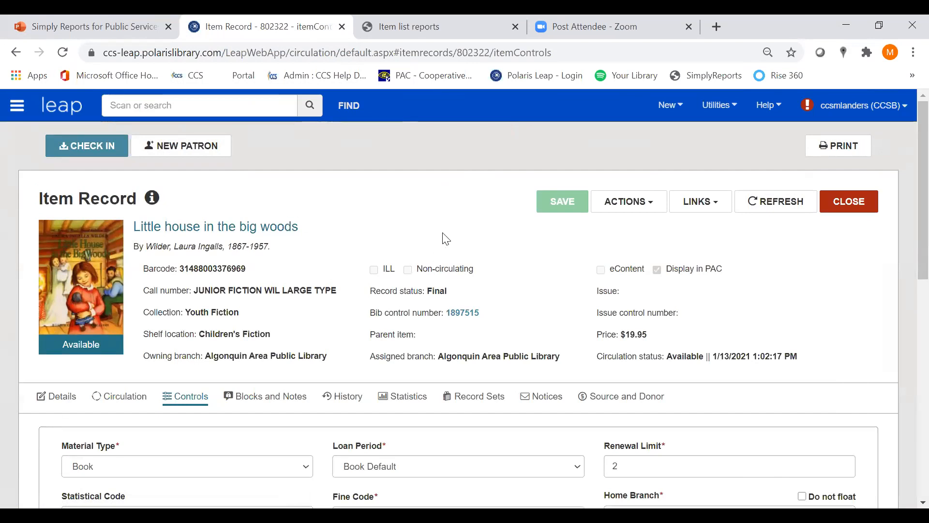
{"action": "left_click_drag", "start_coordinate": [906, 188], "coordinate": [906, 160]}
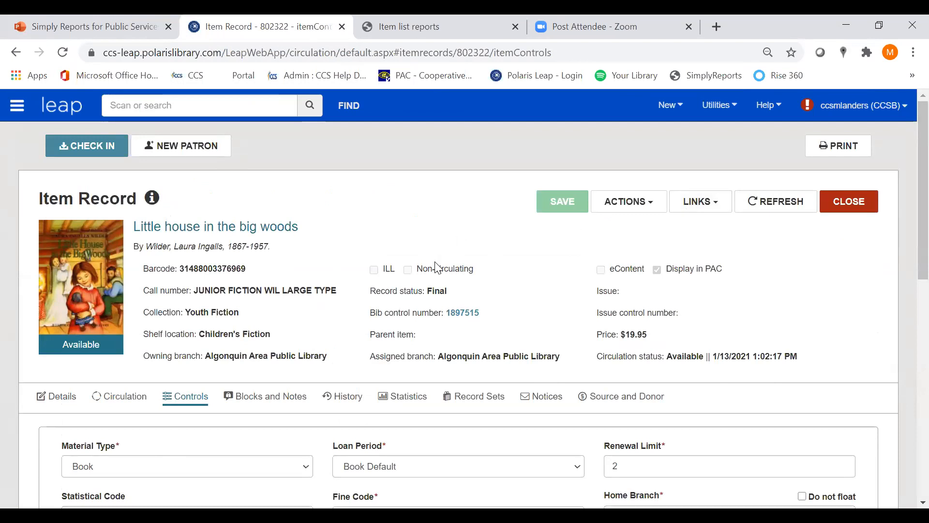
{"action": "scroll", "coordinate": [437, 264], "scroll_direction": "down", "scroll_amount": 6}
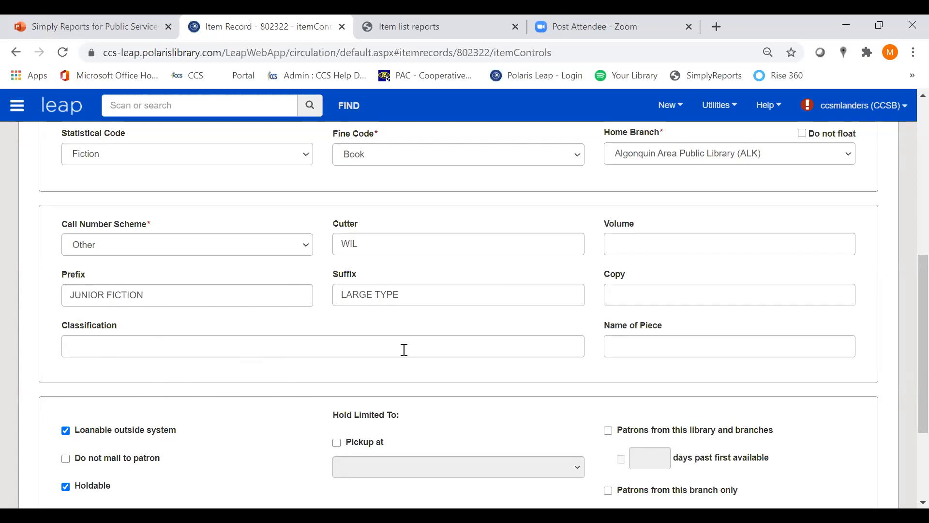
{"action": "scroll", "coordinate": [405, 350], "scroll_direction": "up", "scroll_amount": 5}
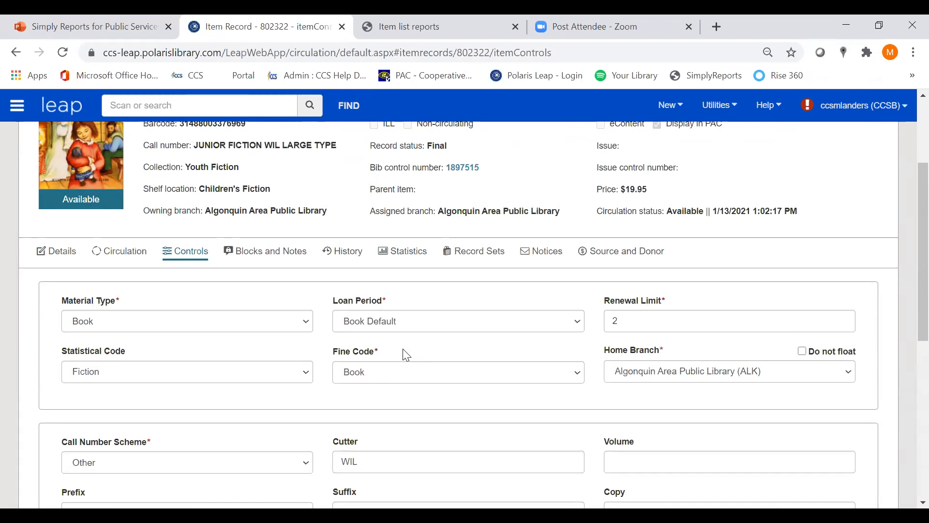
Return to the item list report and turn off the call number Prefix filter
{"action": "left_click", "coordinate": [470, 31]}
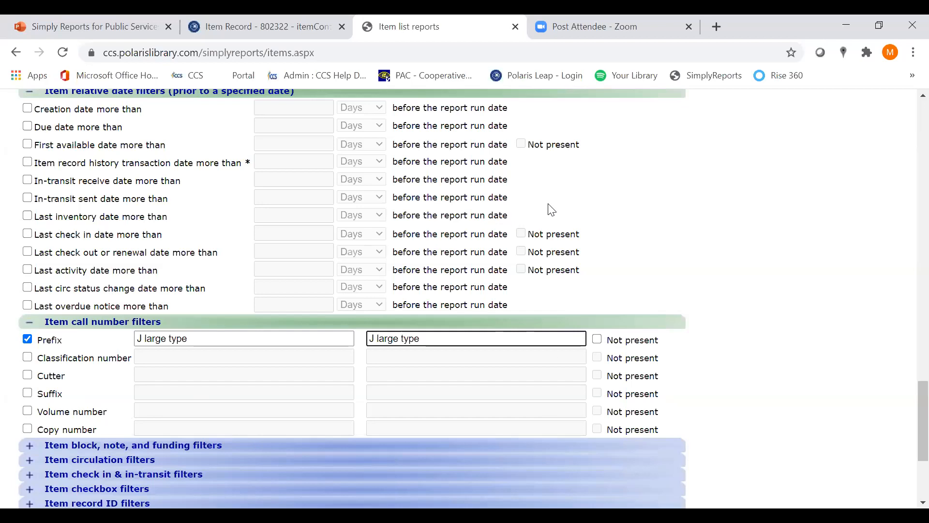
{"action": "left_click", "coordinate": [28, 339]}
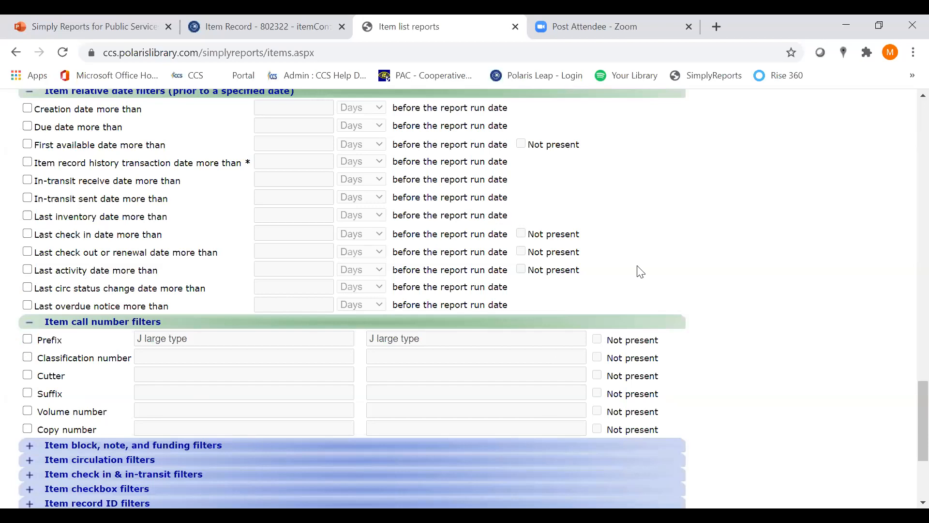
{"action": "scroll", "coordinate": [908, 433], "scroll_direction": "down", "scroll_amount": 1}
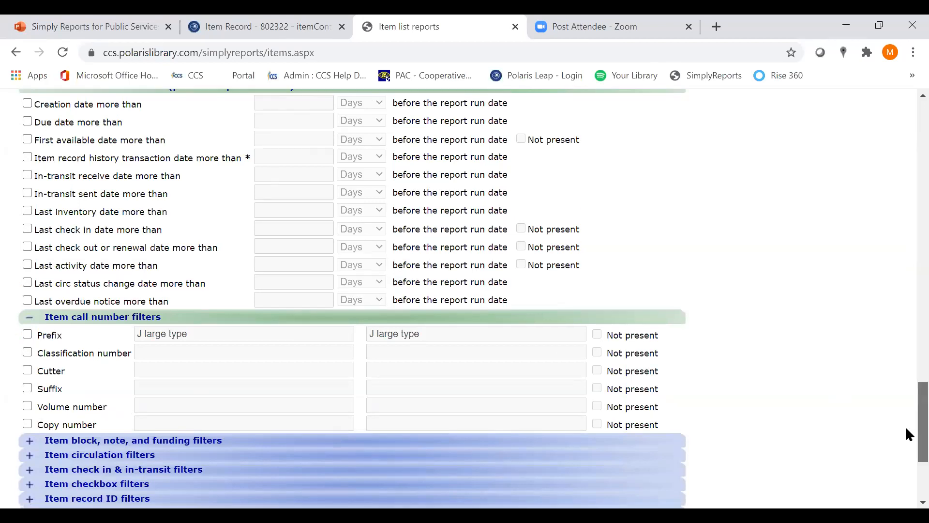
{"action": "scroll", "coordinate": [905, 426], "scroll_direction": "up", "scroll_amount": 20}
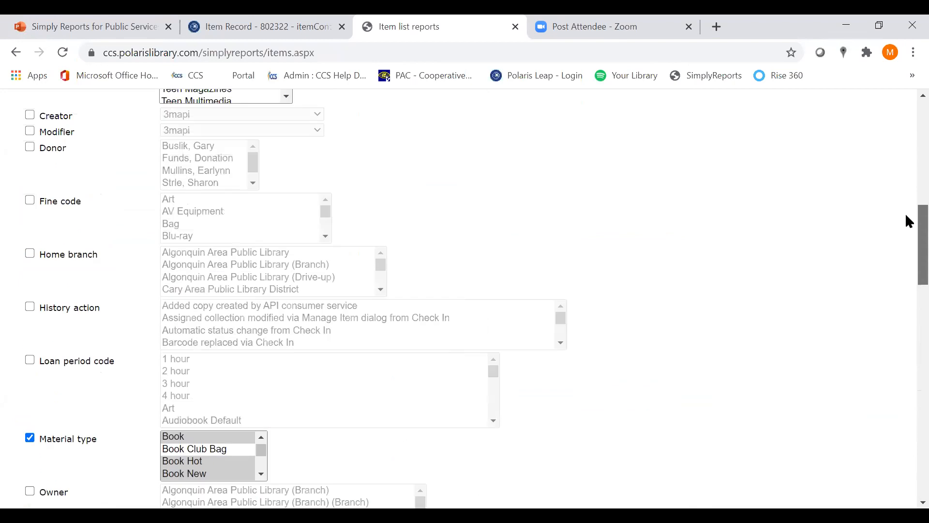
{"action": "scroll", "coordinate": [909, 220], "scroll_direction": "up", "scroll_amount": 12}
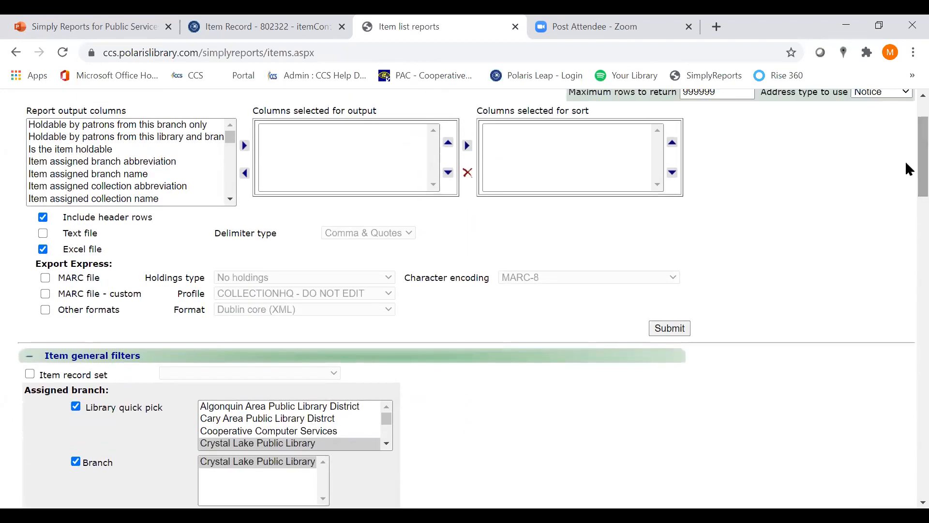
Switch to the PowerPoint deck, present from the current slide through Report Example 1, and exit the slide show
{"action": "left_click", "coordinate": [117, 21]}
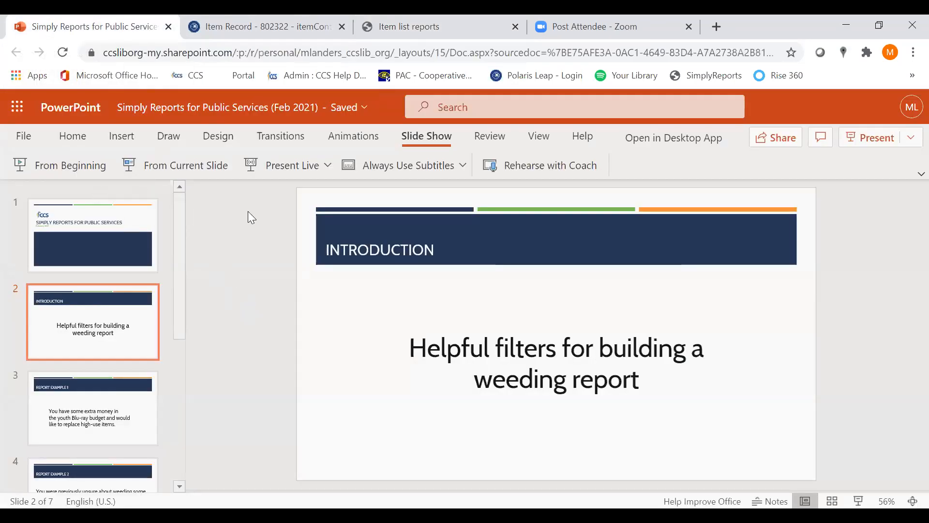
{"action": "left_click", "coordinate": [175, 166]}
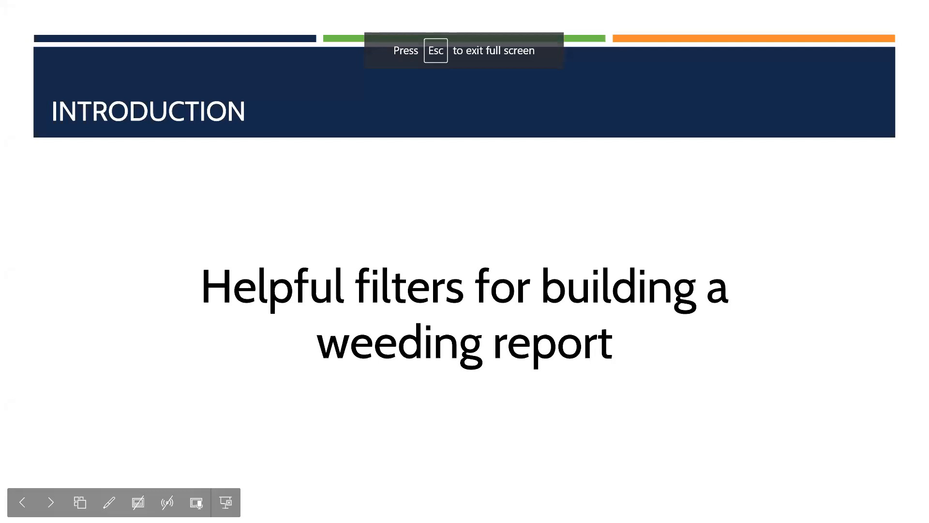
{"action": "key", "text": "Right"}
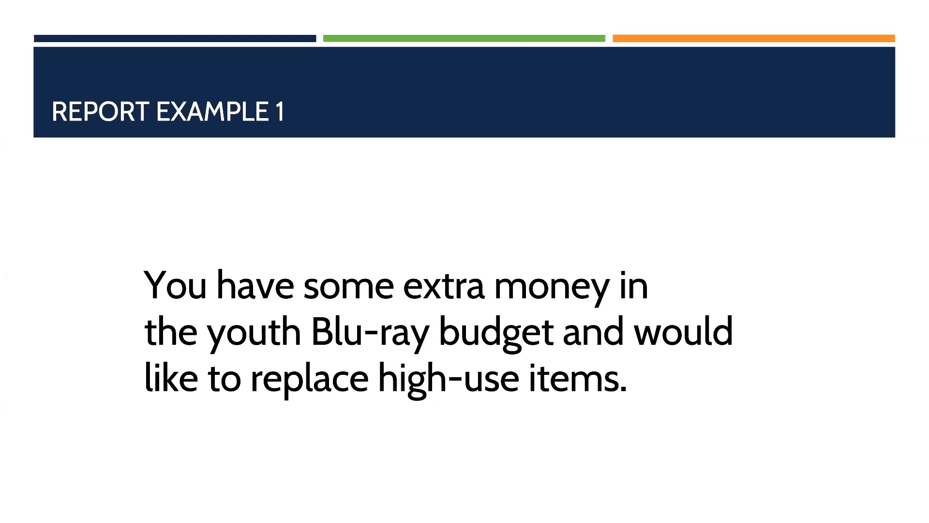
{"action": "key", "text": "Escape"}
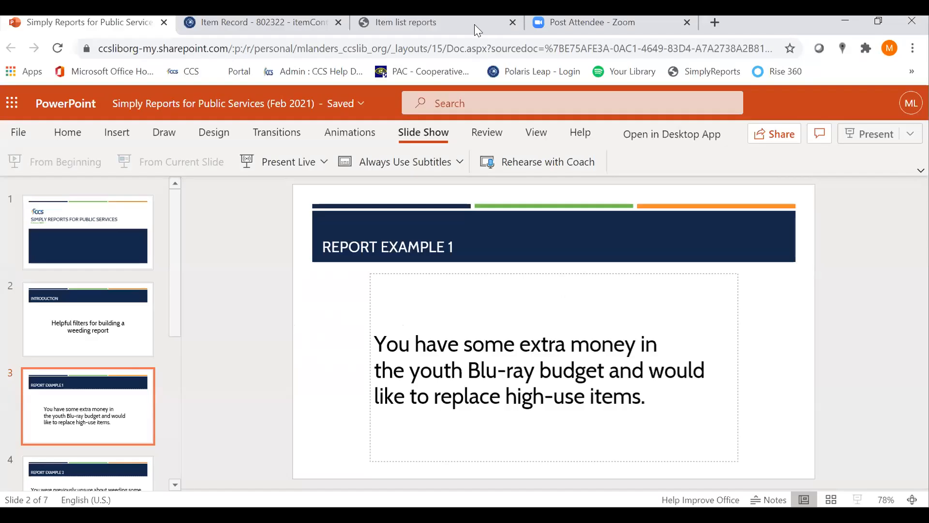
Return to the item list report and reload the page to clear all existing filters
{"action": "left_click", "coordinate": [473, 23]}
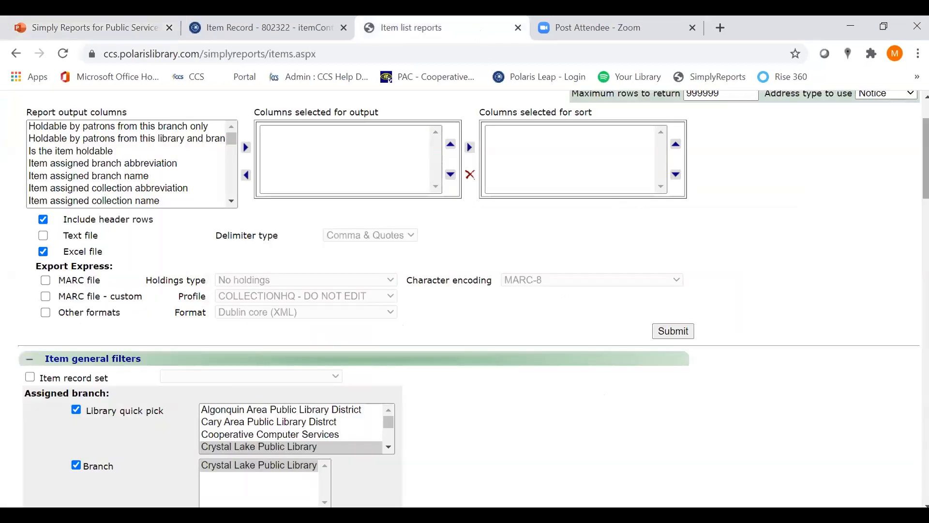
{"action": "scroll", "coordinate": [925, 159], "scroll_direction": "up", "scroll_amount": 2}
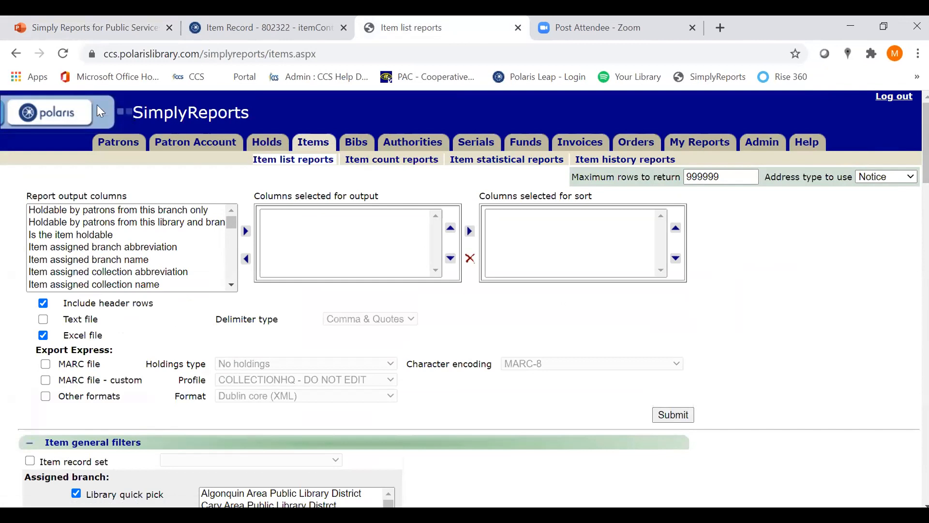
{"action": "left_click", "coordinate": [63, 53]}
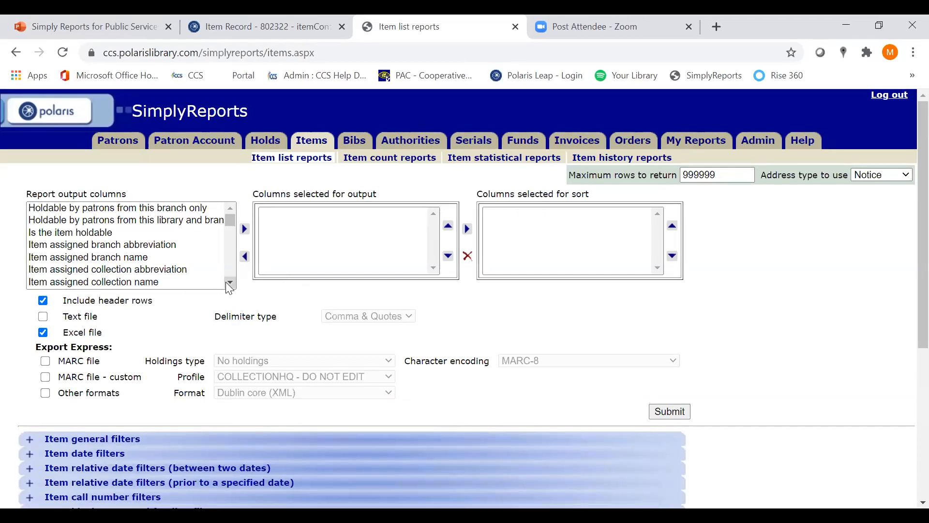
Add Item barcode and Item call number to the columns selected for output
{"action": "scroll", "coordinate": [230, 283], "scroll_direction": "down", "scroll_amount": 2}
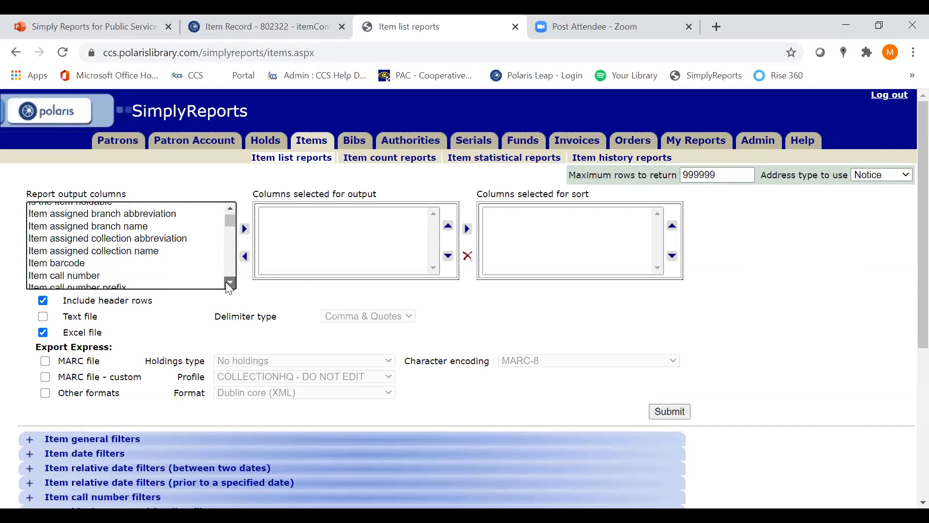
{"action": "left_click", "coordinate": [209, 239]}
{"action": "left_click", "coordinate": [245, 228]}
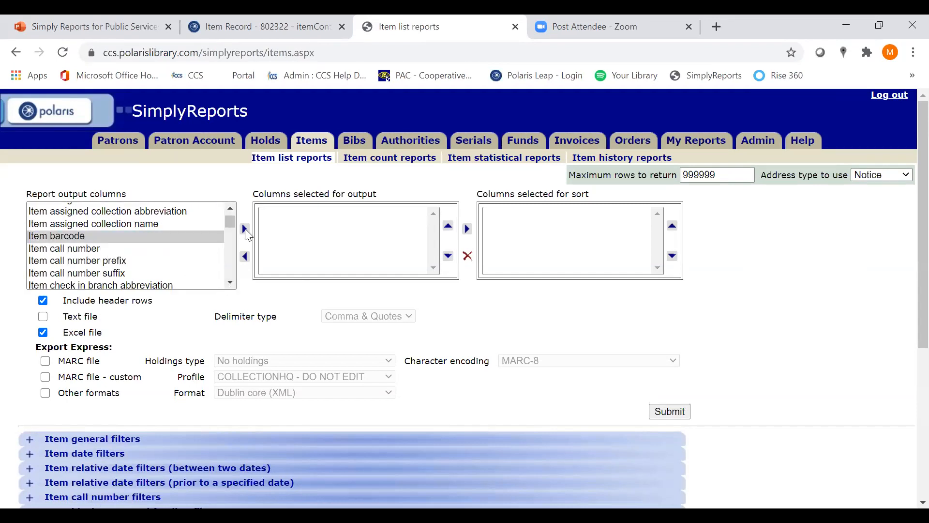
{"action": "left_click", "coordinate": [212, 235]}
{"action": "left_click", "coordinate": [245, 229]}
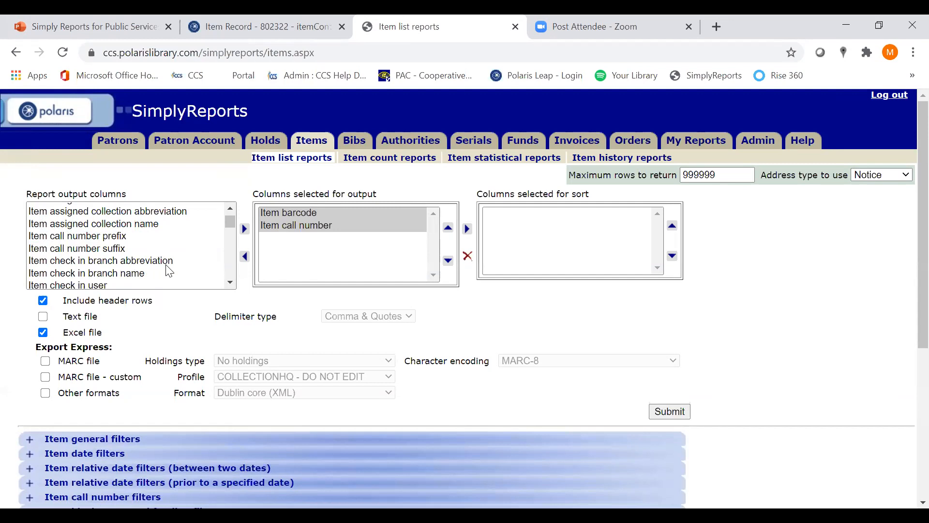
Add MARC pub year to the columns selected for output
{"action": "scroll", "coordinate": [230, 227], "scroll_direction": "down", "scroll_amount": 1}
{"action": "scroll", "coordinate": [229, 226], "scroll_direction": "down", "scroll_amount": 12}
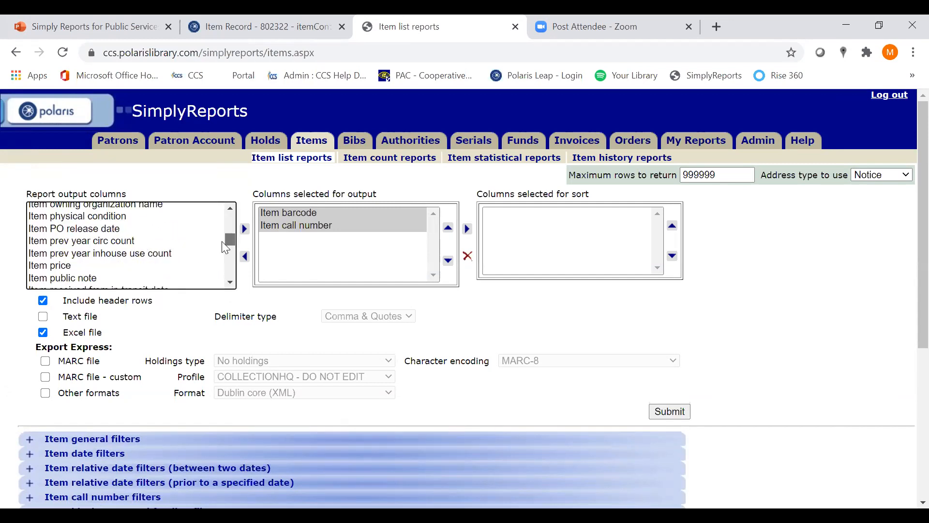
{"action": "scroll", "coordinate": [223, 247], "scroll_direction": "down", "scroll_amount": 8}
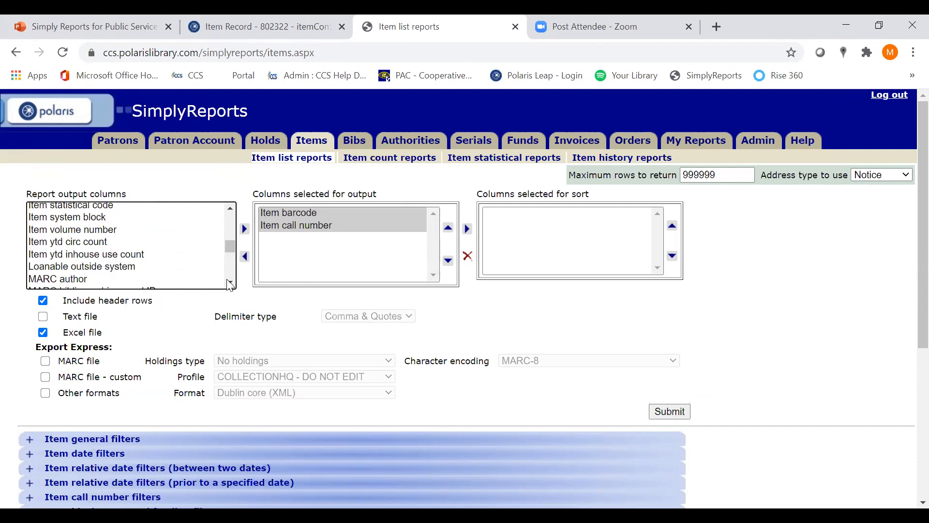
{"action": "scroll", "coordinate": [231, 285], "scroll_direction": "down", "scroll_amount": 3}
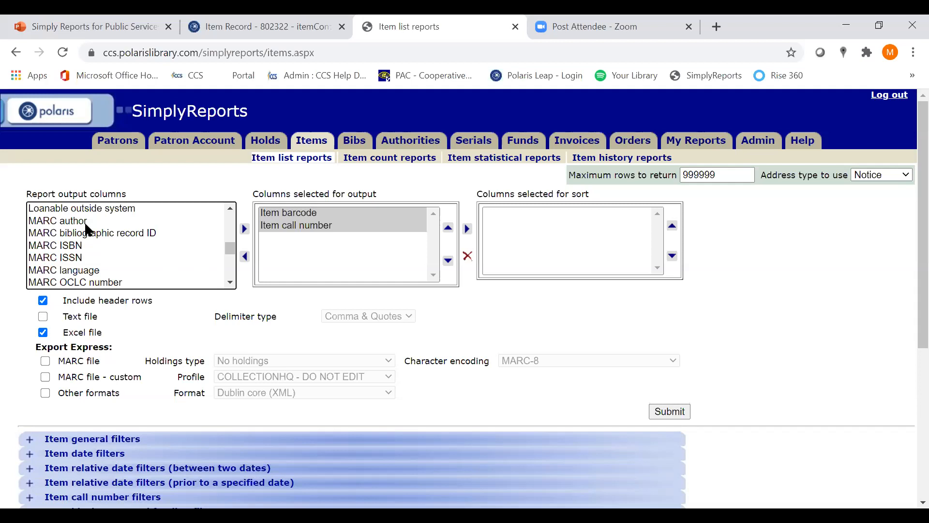
{"action": "left_click", "coordinate": [230, 285]}
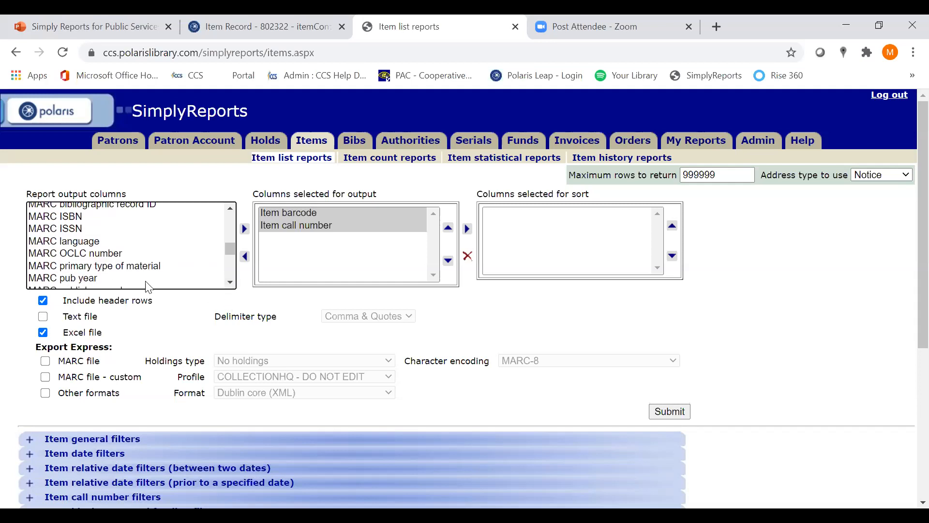
{"action": "left_click", "coordinate": [116, 279]}
{"action": "left_click", "coordinate": [244, 230]}
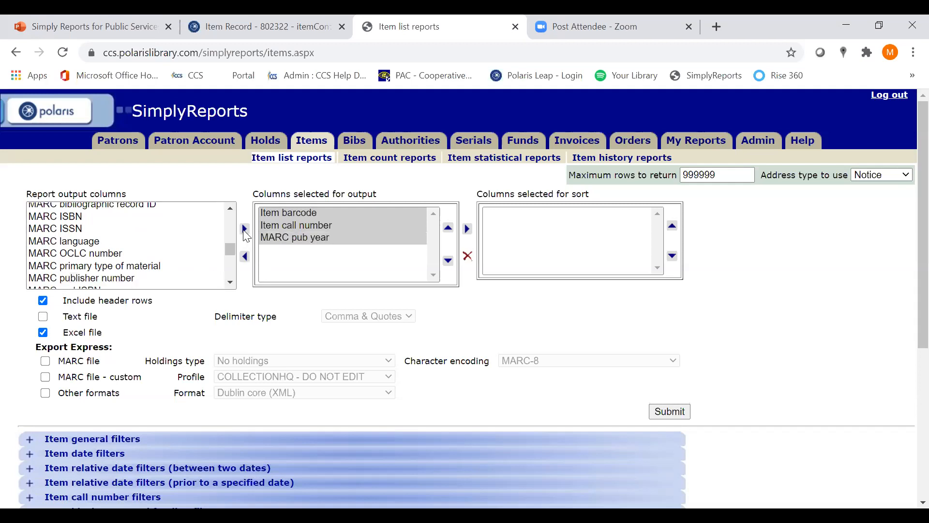
Add MARC sort title to the columns selected for output
{"action": "left_click", "coordinate": [231, 284]}
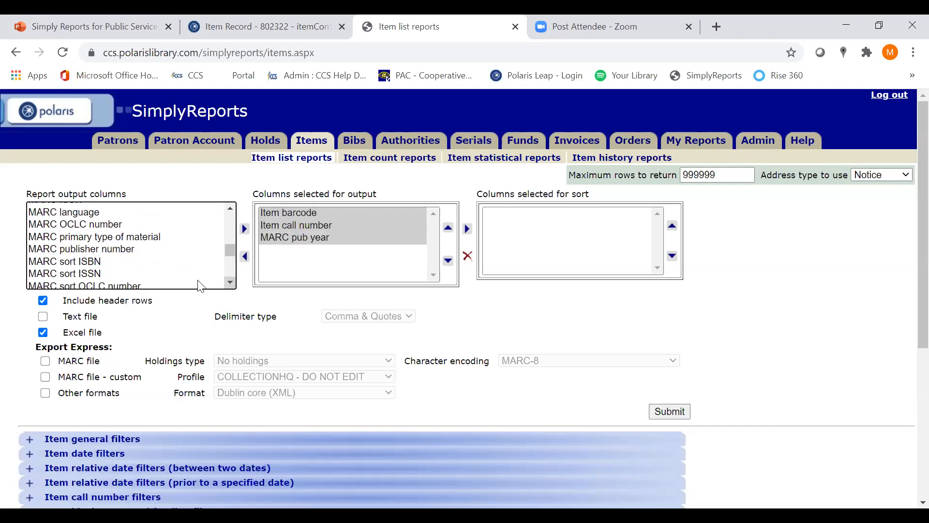
{"action": "left_click", "coordinate": [231, 284]}
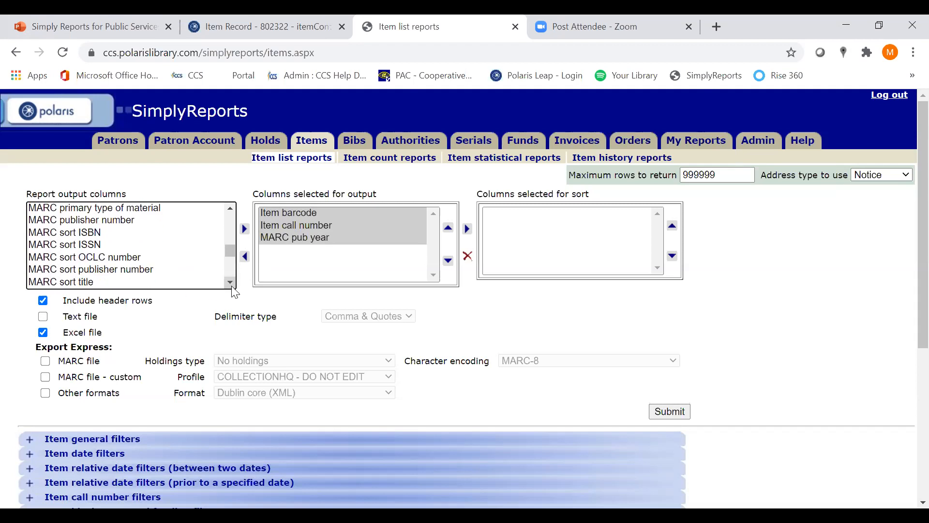
{"action": "left_click", "coordinate": [150, 284]}
{"action": "left_click", "coordinate": [245, 230]}
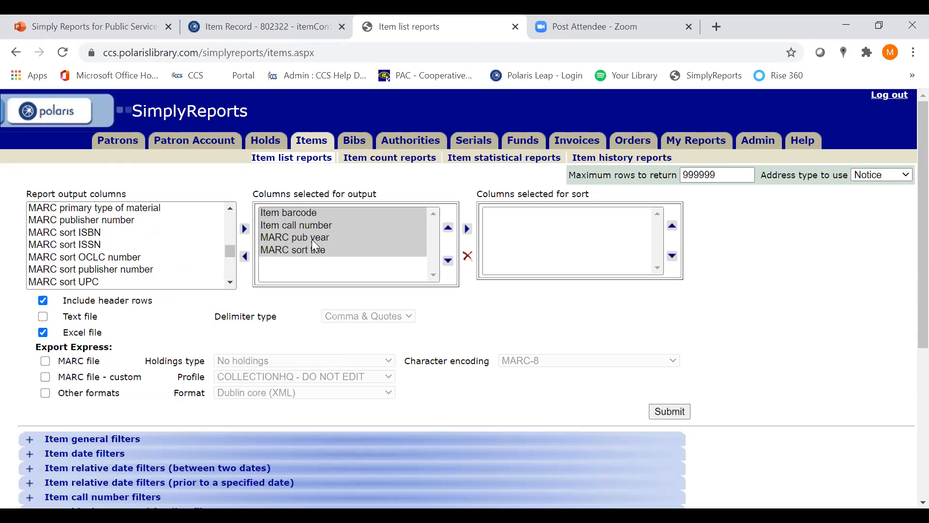
Add Item lifetime circ count to the output columns and set it as the report's sort column
{"action": "left_click", "coordinate": [229, 209]}
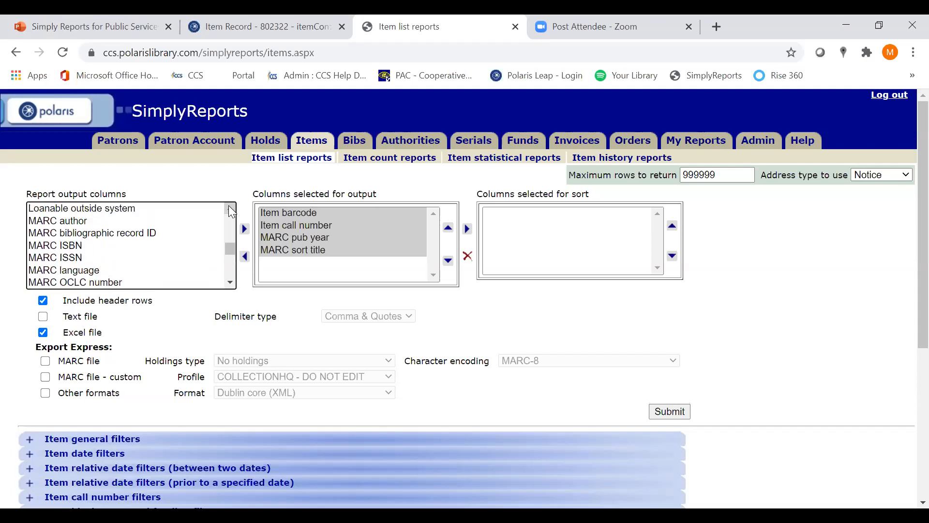
{"action": "left_click", "coordinate": [230, 209]}
{"action": "left_click", "coordinate": [231, 209]}
{"action": "left_click", "coordinate": [230, 210]}
{"action": "left_click", "coordinate": [230, 210]}
{"action": "left_click", "coordinate": [231, 210]}
{"action": "left_click", "coordinate": [230, 209]}
{"action": "left_click", "coordinate": [231, 210]}
{"action": "left_click", "coordinate": [230, 210]}
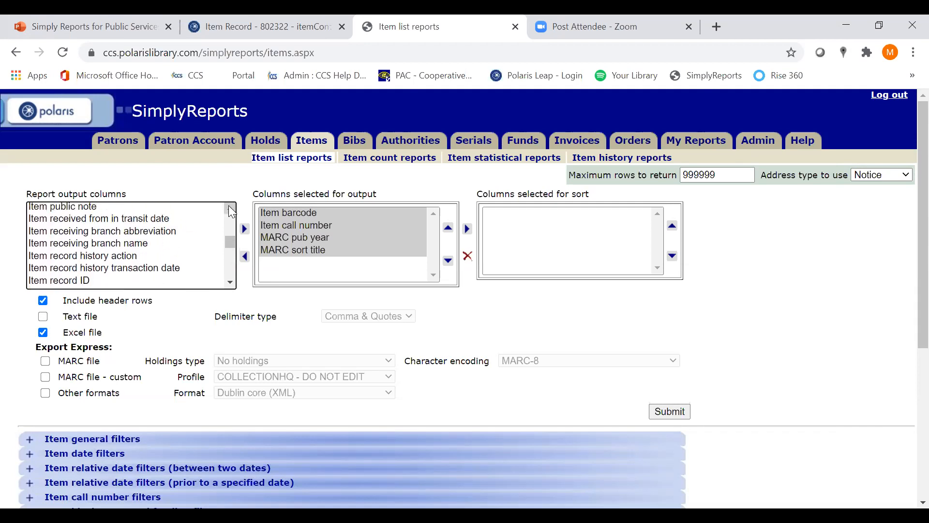
{"action": "left_click", "coordinate": [230, 210]}
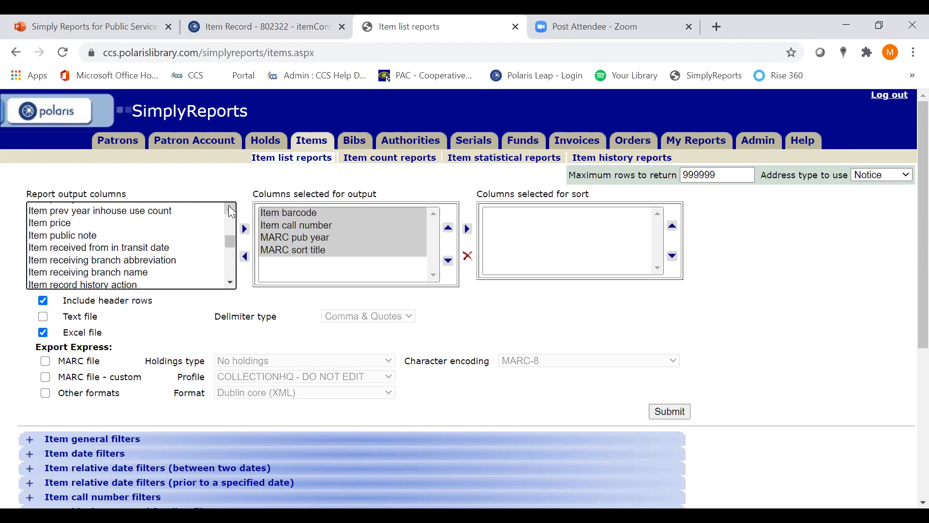
{"action": "left_click", "coordinate": [230, 210]}
{"action": "left_click", "coordinate": [231, 210]}
{"action": "left_click", "coordinate": [231, 210]}
{"action": "left_click", "coordinate": [231, 211]}
{"action": "left_click", "coordinate": [231, 210]}
{"action": "left_click", "coordinate": [231, 210]}
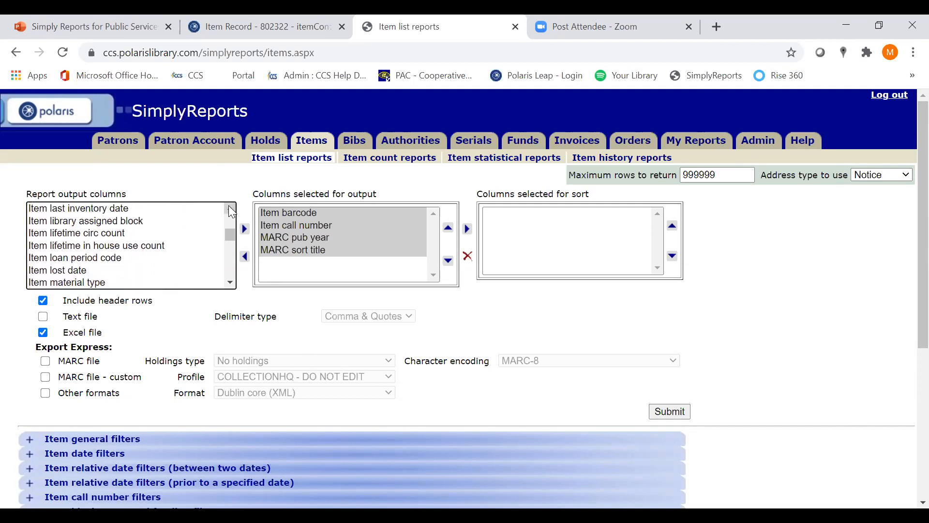
{"action": "left_click", "coordinate": [122, 235]}
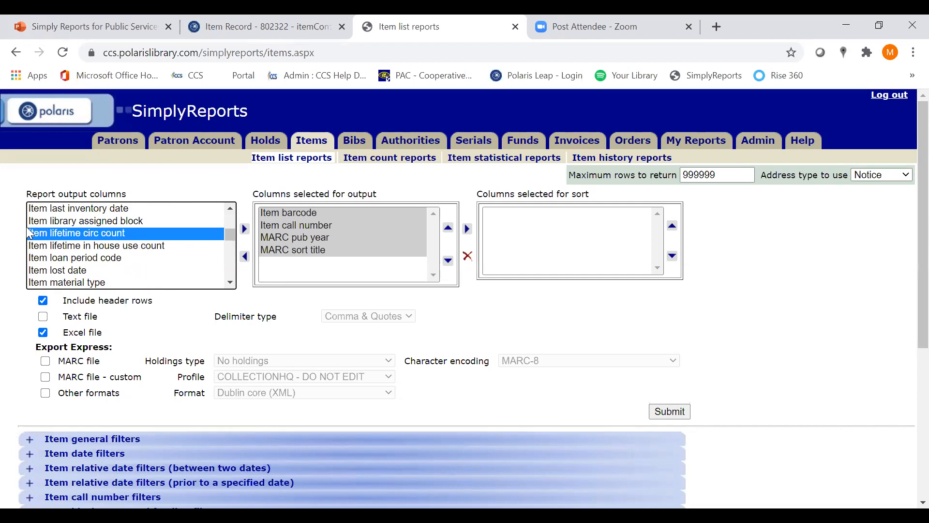
{"action": "left_click", "coordinate": [245, 229]}
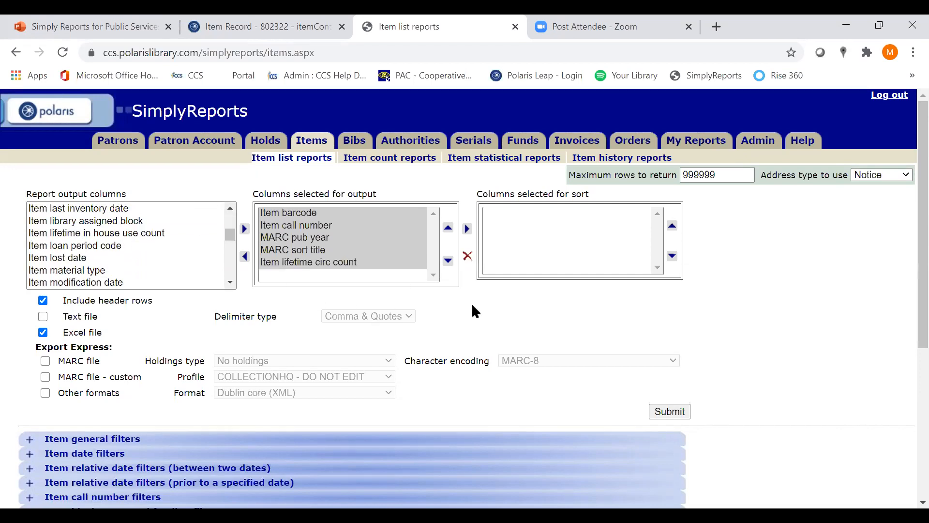
{"action": "left_click", "coordinate": [356, 262]}
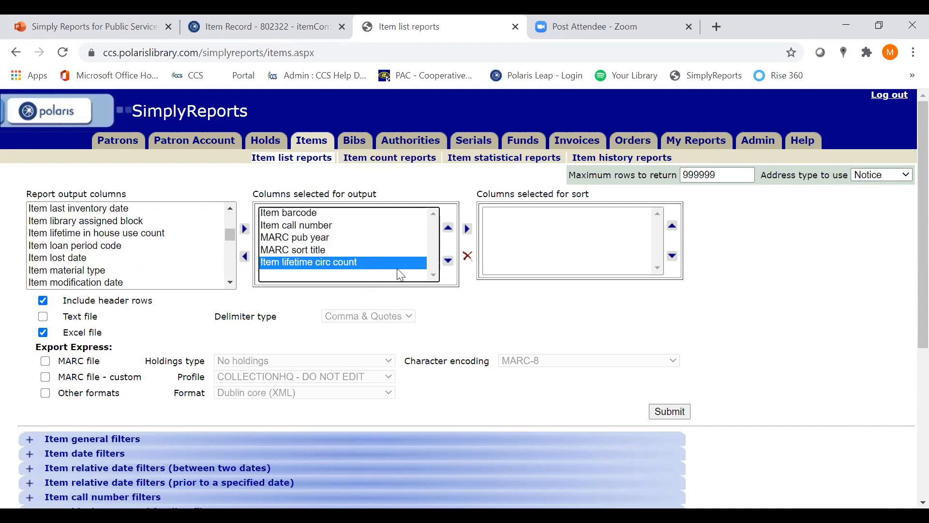
{"action": "left_click", "coordinate": [468, 228]}
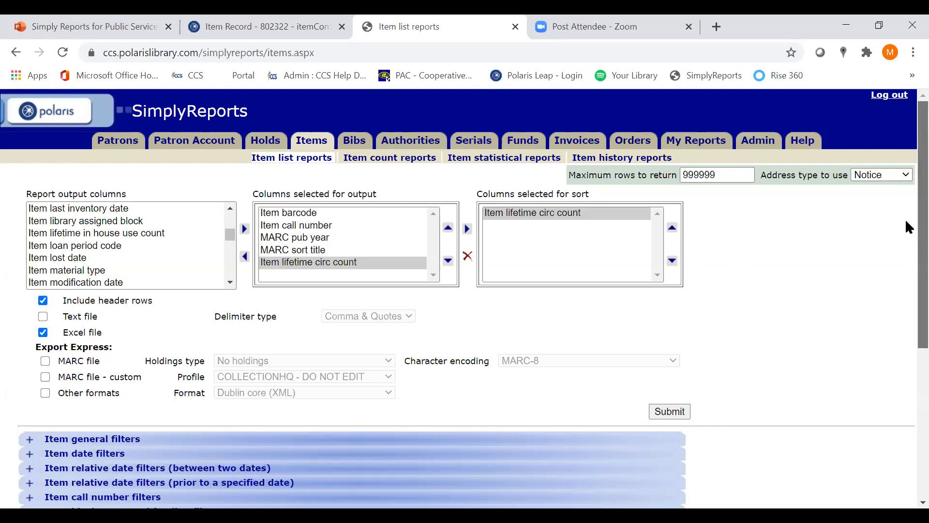
In the item general filters, limit the assigned branch to Crystal Lake Public Library using the library quick pick
{"action": "scroll", "coordinate": [905, 219], "scroll_direction": "down", "scroll_amount": 2}
{"action": "scroll", "coordinate": [906, 319], "scroll_direction": "down", "scroll_amount": 3}
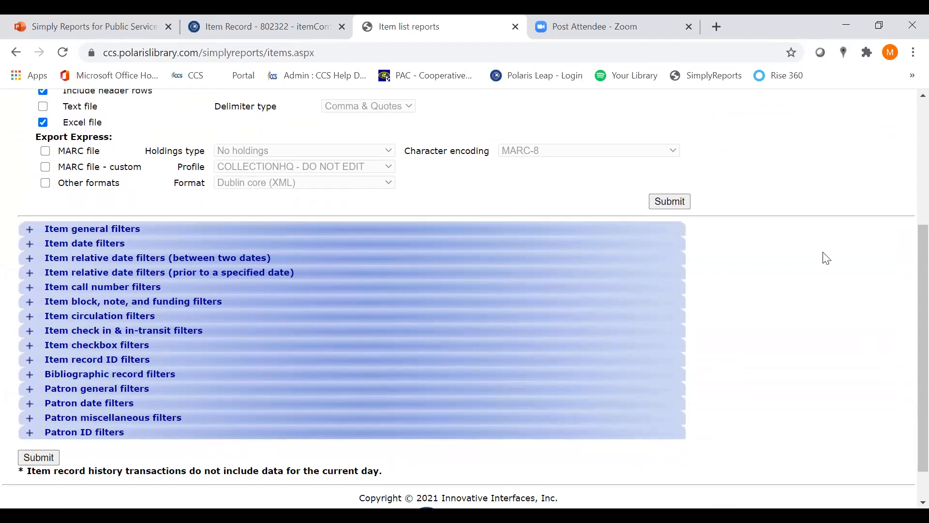
{"action": "left_click", "coordinate": [30, 229]}
{"action": "scroll", "coordinate": [905, 307], "scroll_direction": "down", "scroll_amount": 10}
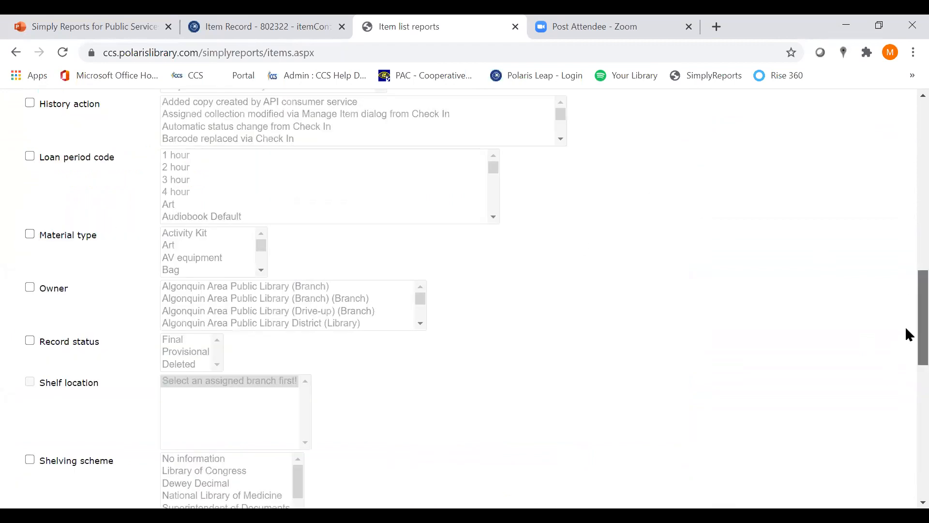
{"action": "scroll", "coordinate": [905, 245], "scroll_direction": "up", "scroll_amount": 9}
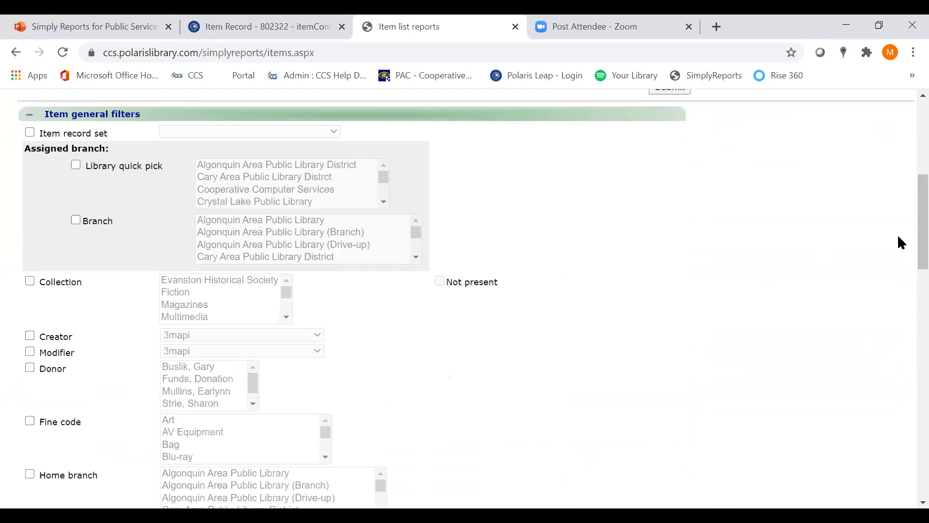
{"action": "left_click", "coordinate": [76, 167]}
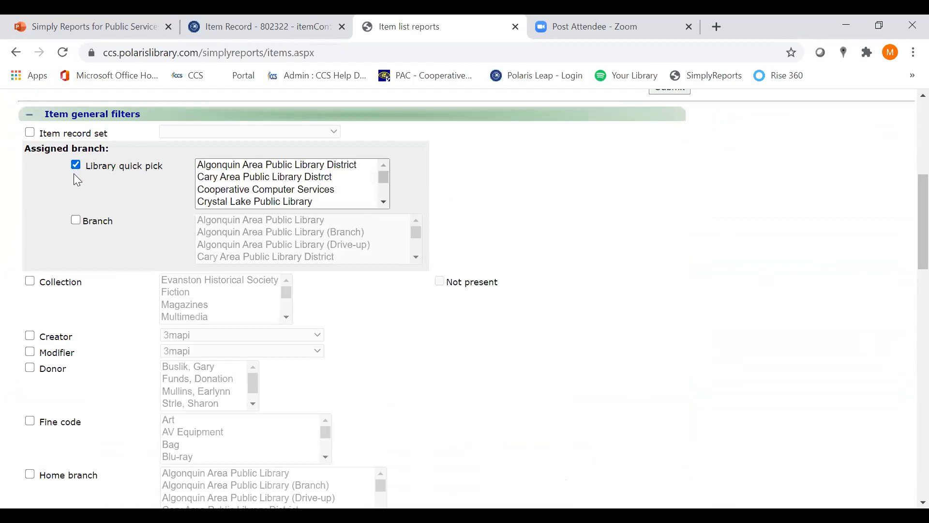
{"action": "left_click", "coordinate": [232, 203]}
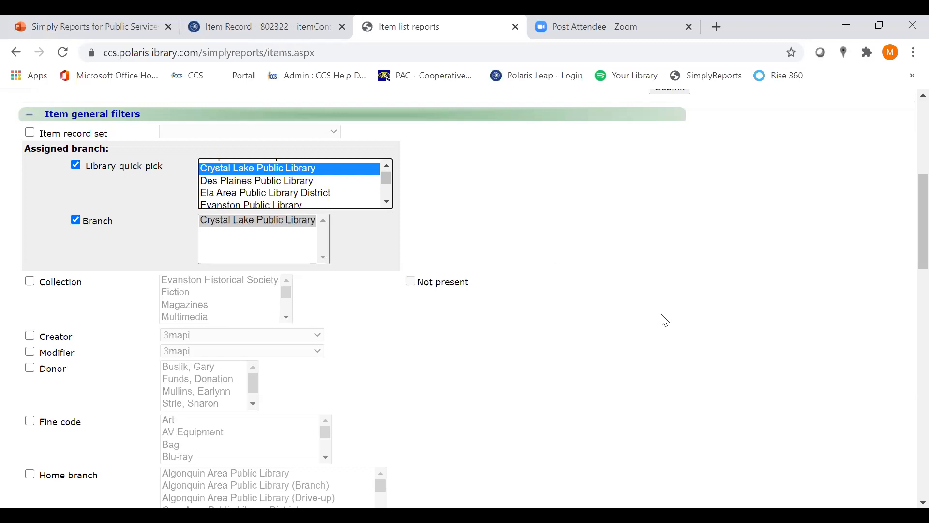
Enable the Material type filter and select Blu-ray, Blu-ray Hot and Blu-ray New
{"action": "scroll", "coordinate": [665, 321], "scroll_direction": "down", "scroll_amount": 5}
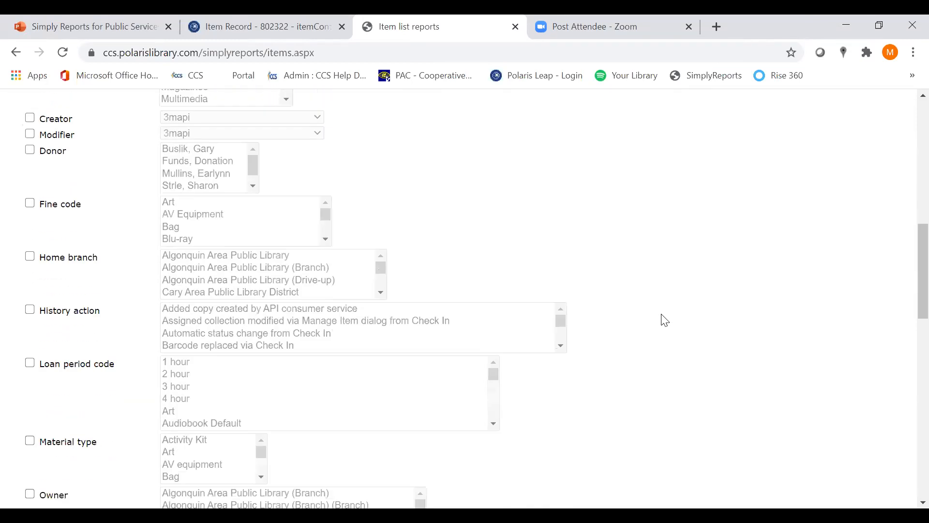
{"action": "scroll", "coordinate": [665, 320], "scroll_direction": "down", "scroll_amount": 3}
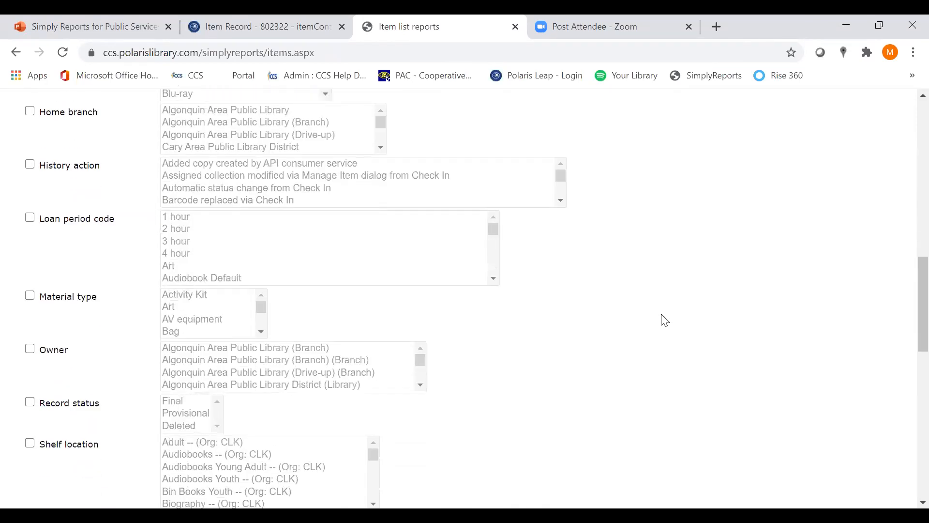
{"action": "left_click", "coordinate": [30, 296]}
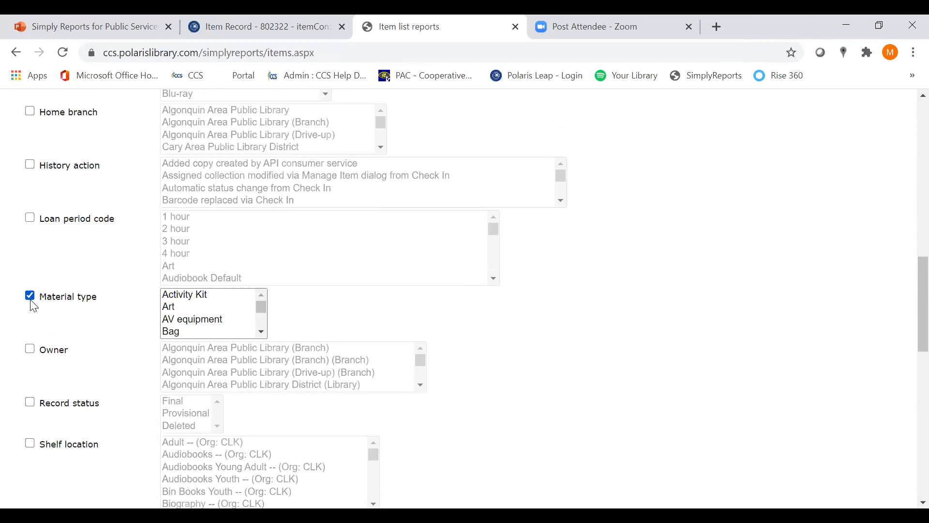
{"action": "left_click", "coordinate": [262, 332]}
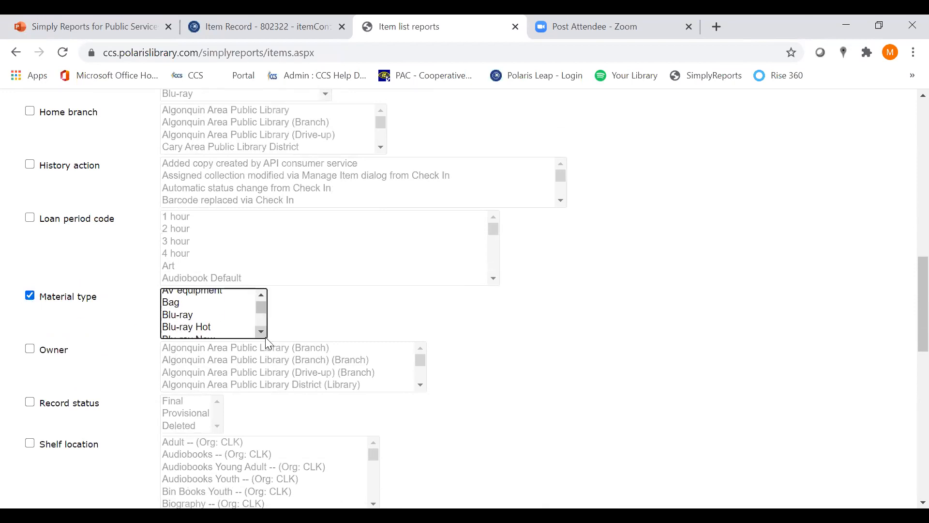
{"action": "left_click", "coordinate": [195, 315]}
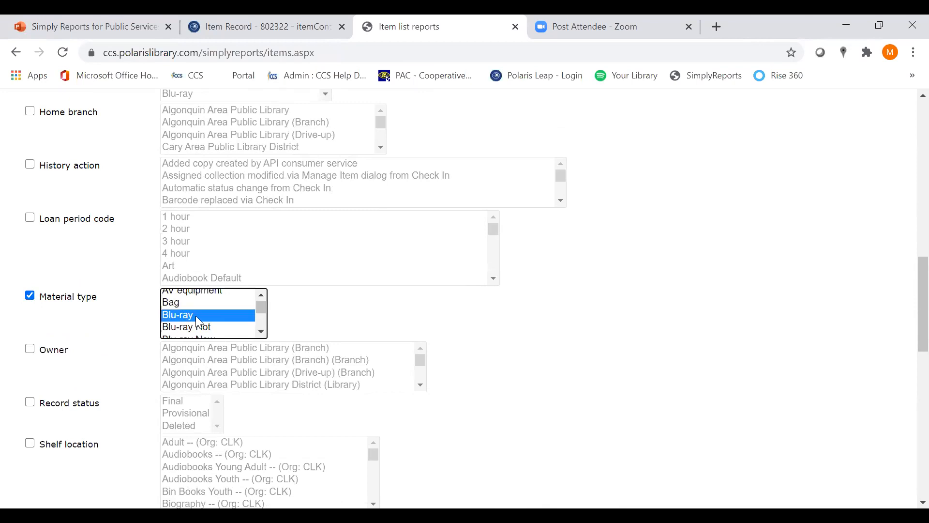
{"action": "left_click", "coordinate": [262, 332]}
{"action": "left_click", "coordinate": [262, 332]}
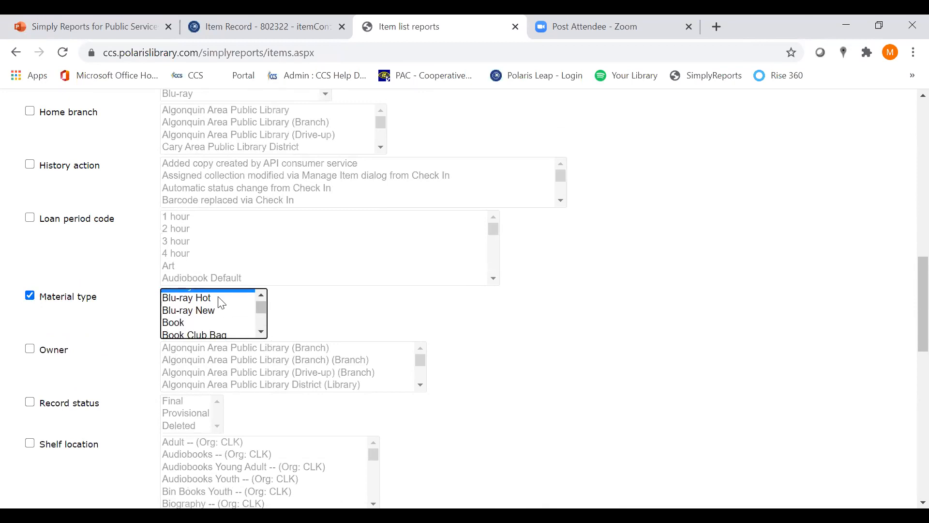
{"action": "left_click", "coordinate": [222, 300]}
{"action": "left_click", "coordinate": [218, 311], "text": "ctrl"}
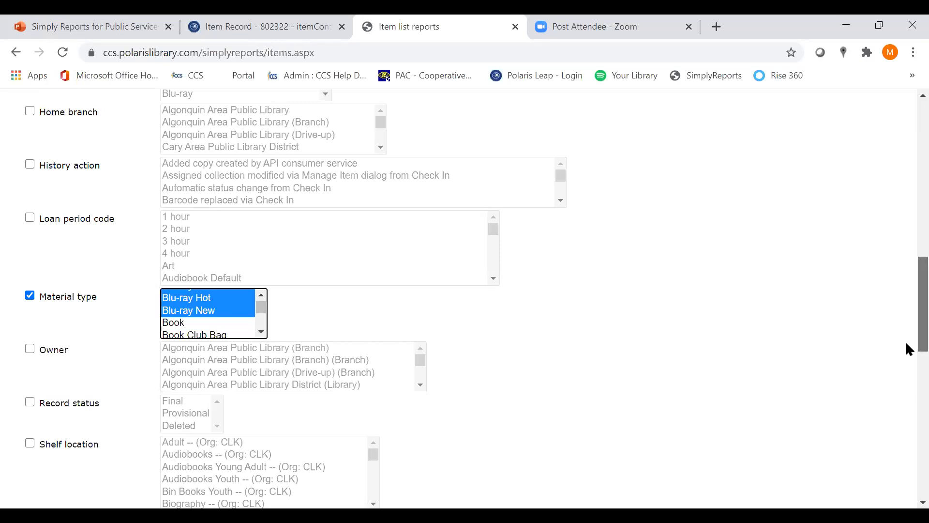
Enable the Collection filter and select Youth Multimedia
{"action": "left_click_drag", "start_coordinate": [906, 342], "coordinate": [905, 273]}
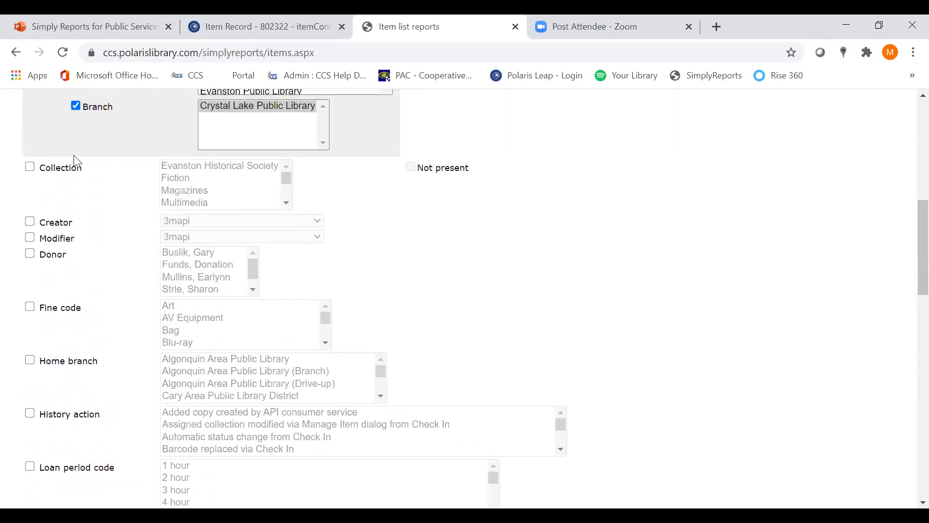
{"action": "left_click", "coordinate": [30, 168]}
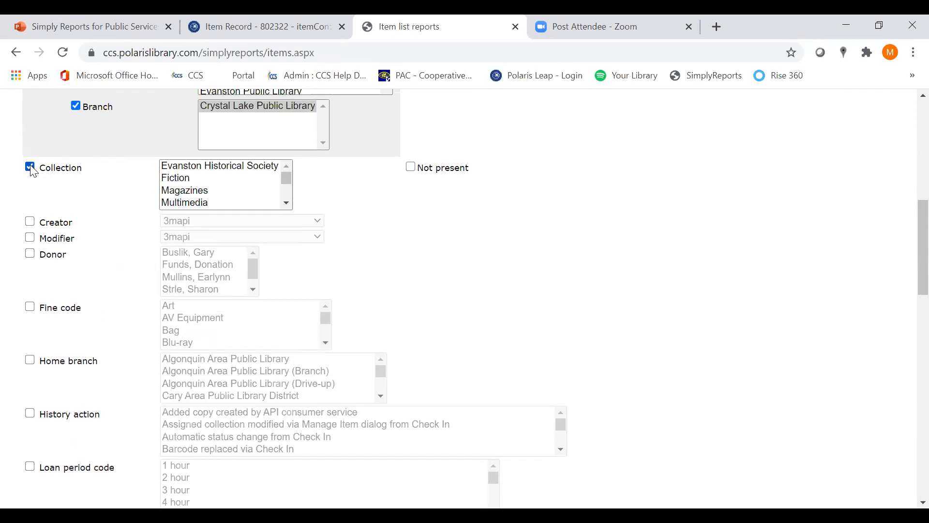
{"action": "left_click_drag", "start_coordinate": [287, 184], "coordinate": [281, 196]}
{"action": "left_click", "coordinate": [226, 167]}
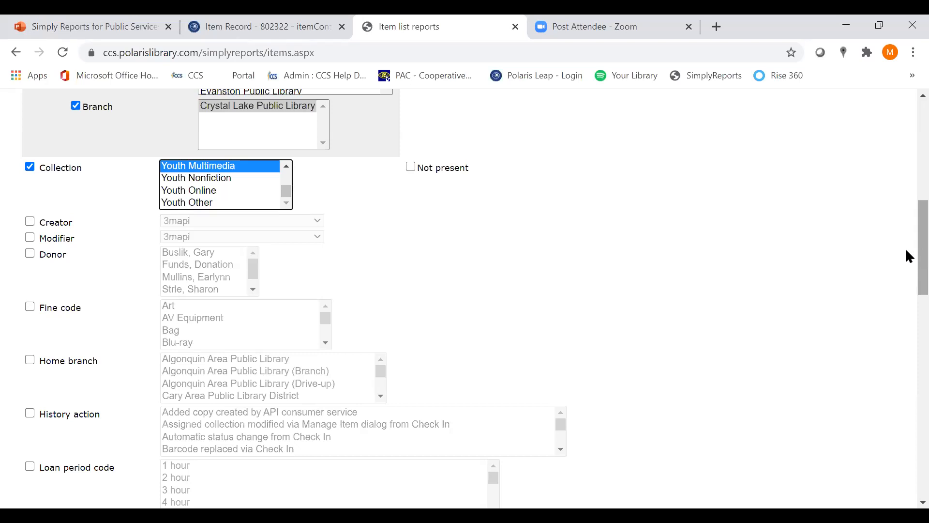
In the item circulation filters, enable Lifetime circulation and set it to greater than or equal to 100
{"action": "left_click_drag", "start_coordinate": [906, 250], "coordinate": [906, 445]}
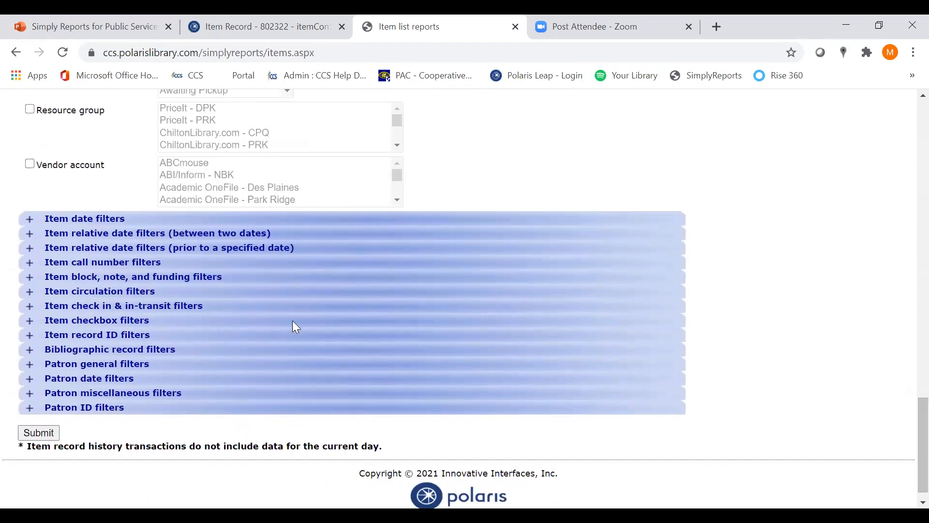
{"action": "left_click", "coordinate": [30, 292]}
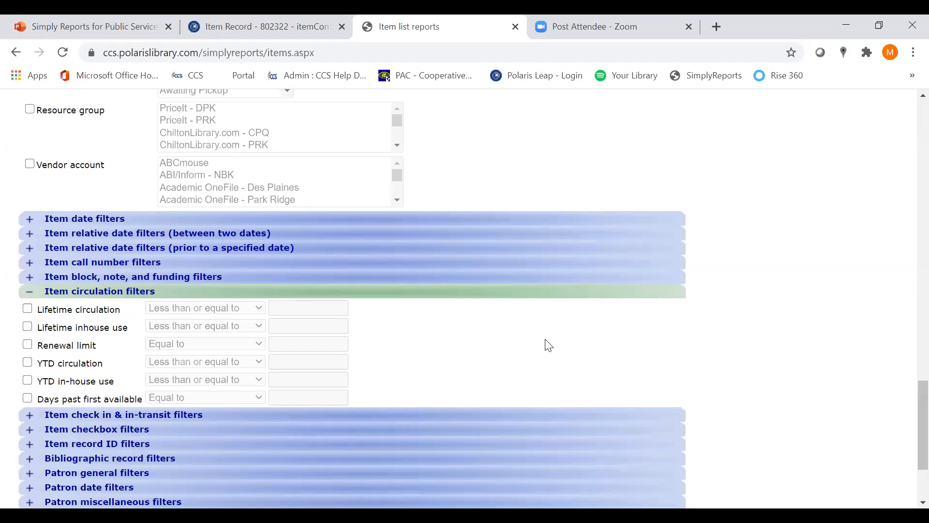
{"action": "left_click", "coordinate": [29, 311]}
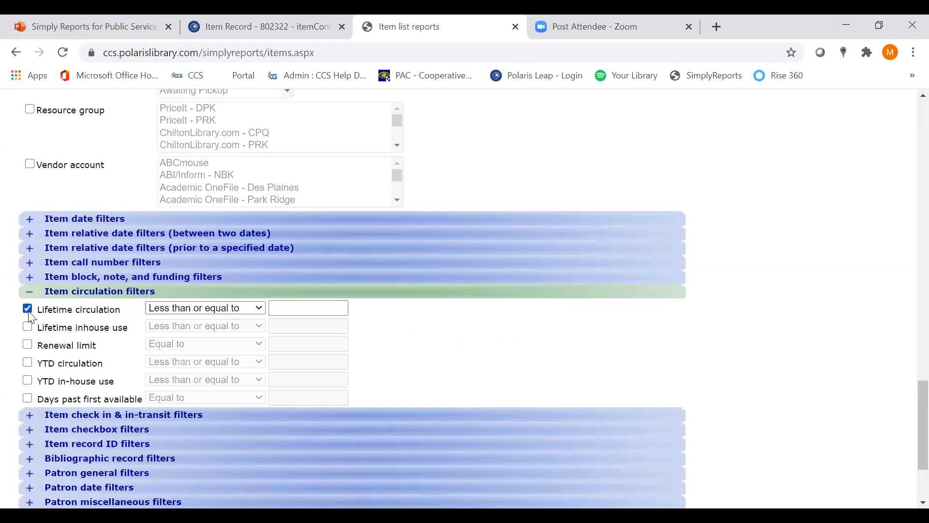
{"action": "left_click", "coordinate": [263, 312]}
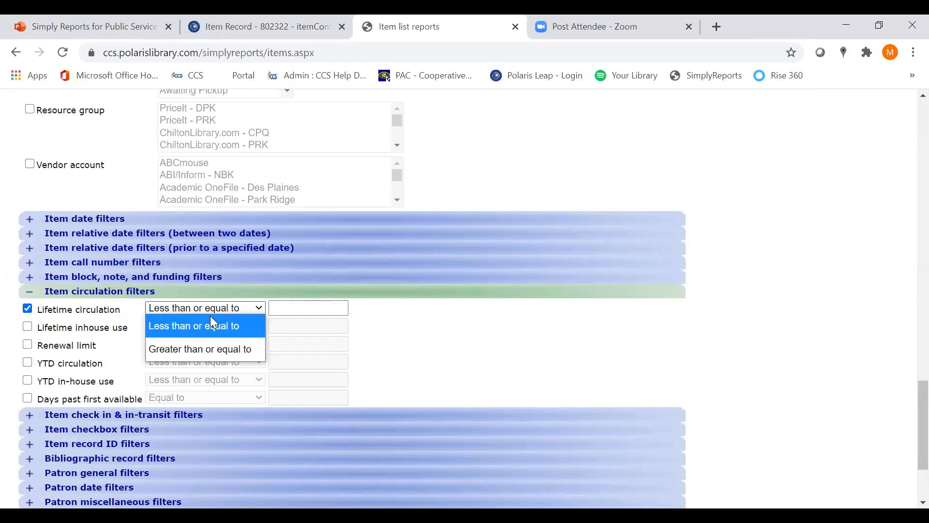
{"action": "left_click", "coordinate": [260, 359]}
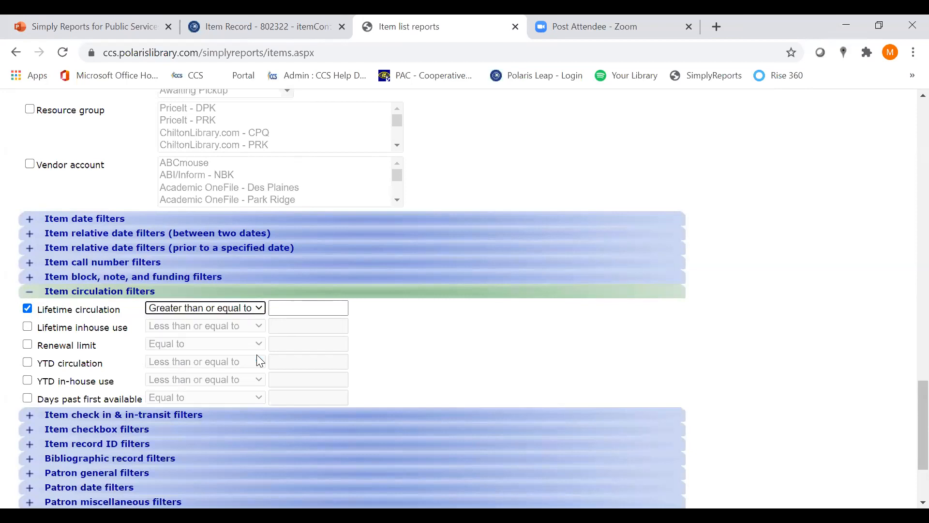
{"action": "left_click", "coordinate": [278, 308]}
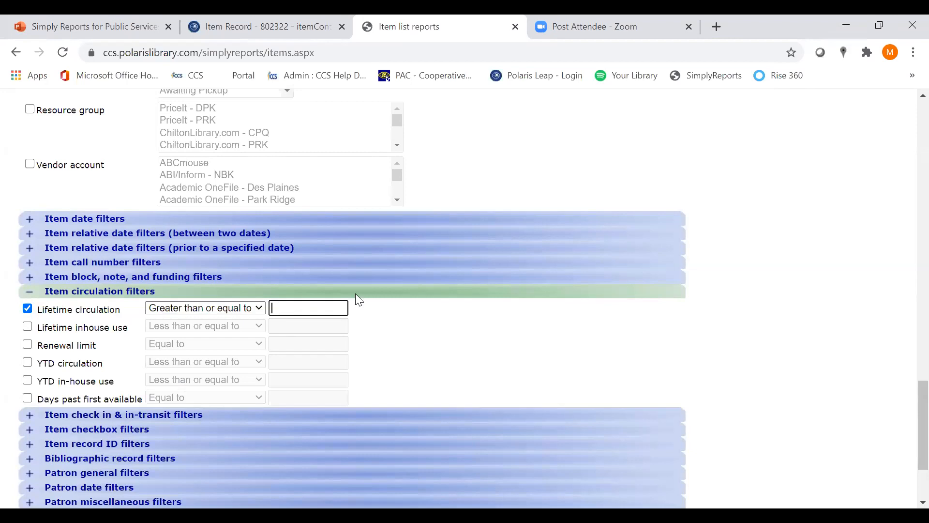
{"action": "type", "text": "100"}
Submit the item list report and look through the results in the report preview
{"action": "scroll", "coordinate": [419, 315], "scroll_direction": "down", "scroll_amount": 3}
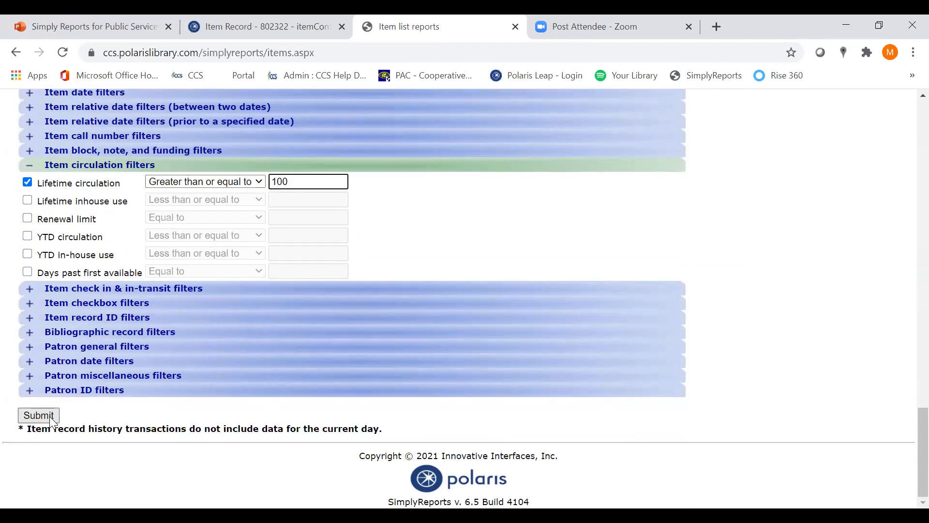
{"action": "left_click", "coordinate": [52, 416]}
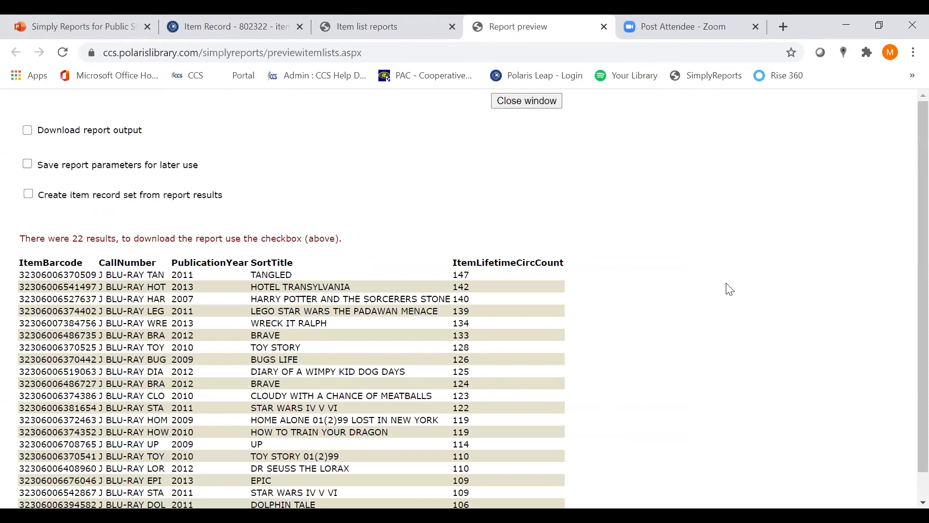
{"action": "scroll", "coordinate": [728, 286], "scroll_direction": "down", "scroll_amount": 1}
{"action": "scroll", "coordinate": [728, 287], "scroll_direction": "up", "scroll_amount": 1}
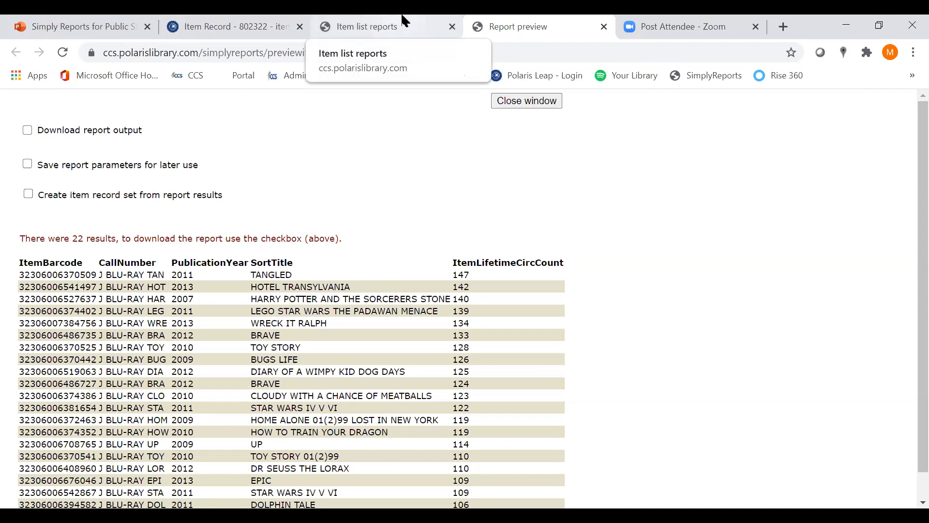
Switch to the PowerPoint presentation, present from the current slide, advance to the Report Example 2 slide and end the show
{"action": "left_click", "coordinate": [67, 15]}
{"action": "left_click", "coordinate": [178, 167]}
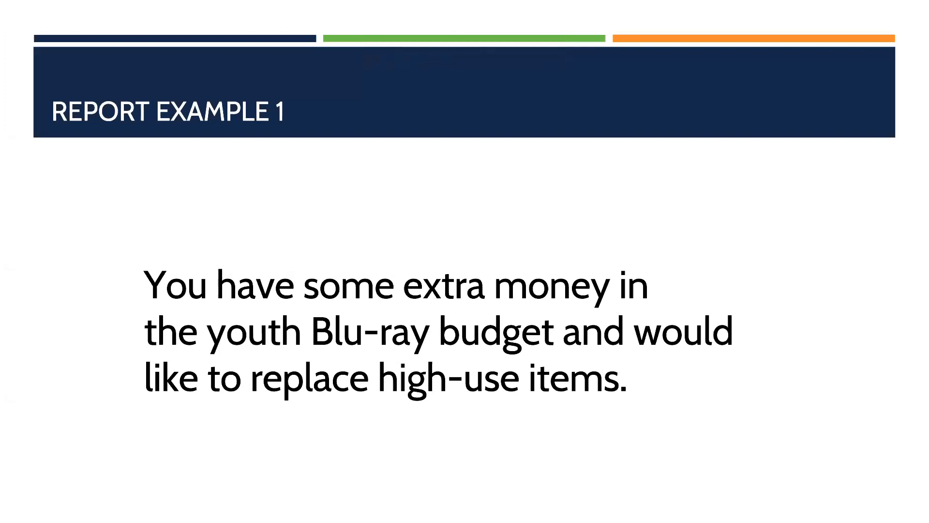
{"action": "key", "text": "Right"}
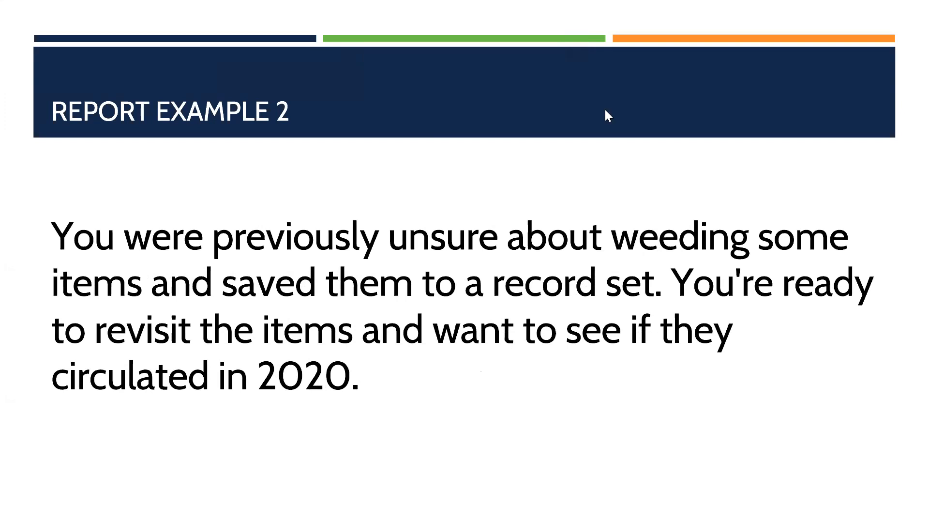
{"action": "key", "text": "Escape"}
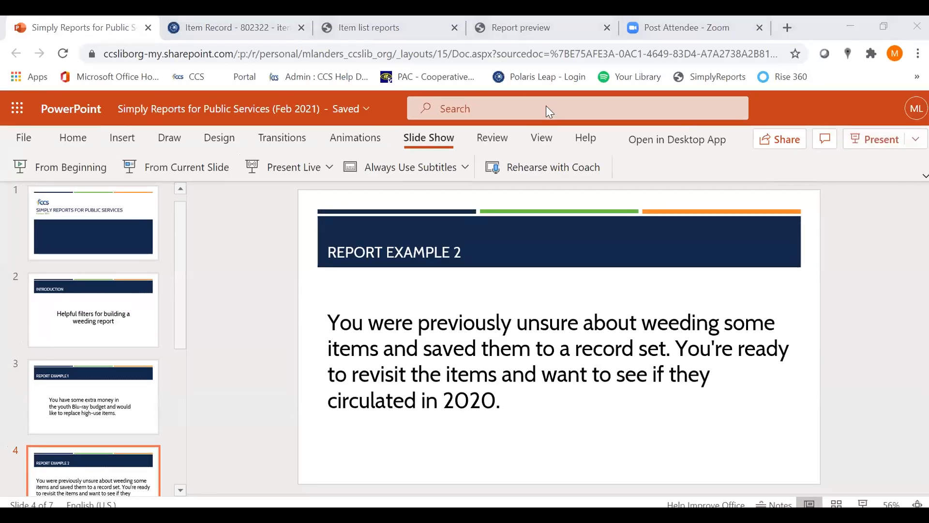
Return to the SimplyReports item list report and compare the selected MARC sort title column with the available MARC title column
{"action": "left_click", "coordinate": [391, 19]}
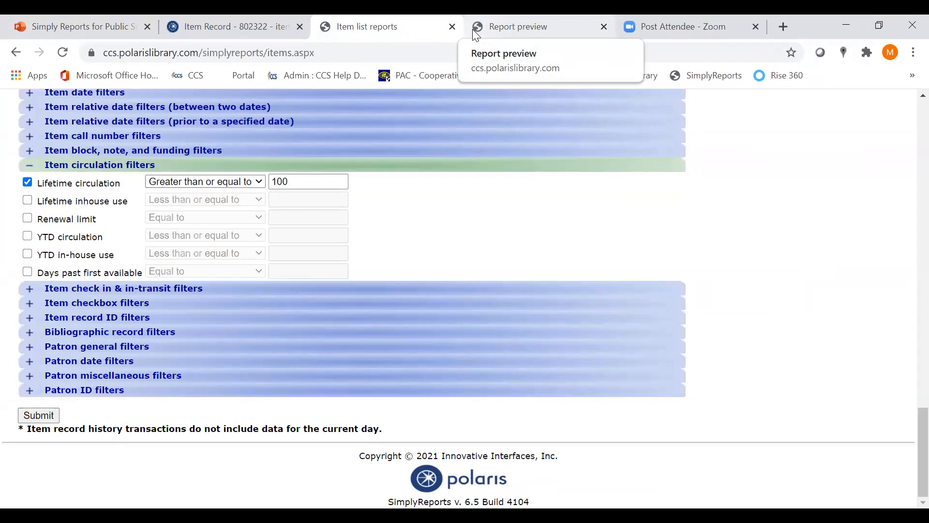
{"action": "scroll", "coordinate": [907, 482], "scroll_direction": "up", "scroll_amount": 20}
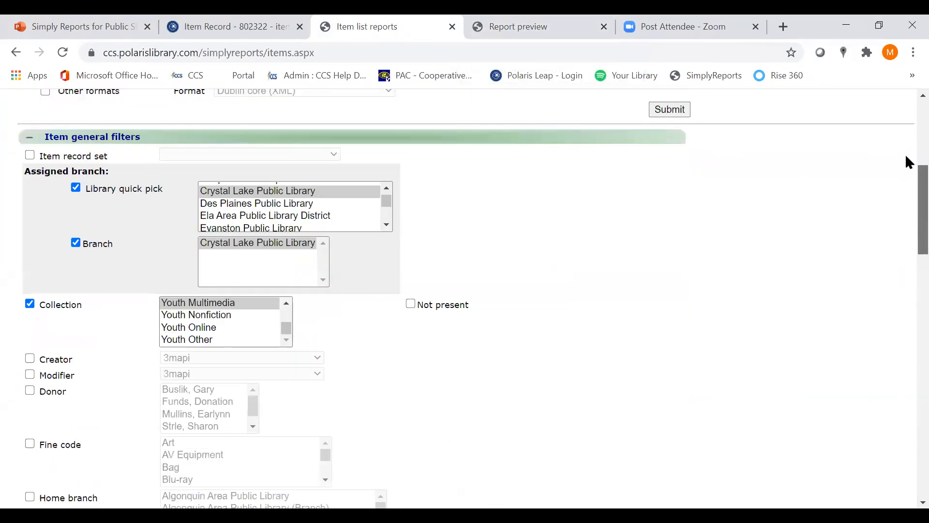
{"action": "scroll", "coordinate": [909, 162], "scroll_direction": "up", "scroll_amount": 6}
{"action": "scroll", "coordinate": [233, 245], "scroll_direction": "down", "scroll_amount": 10}
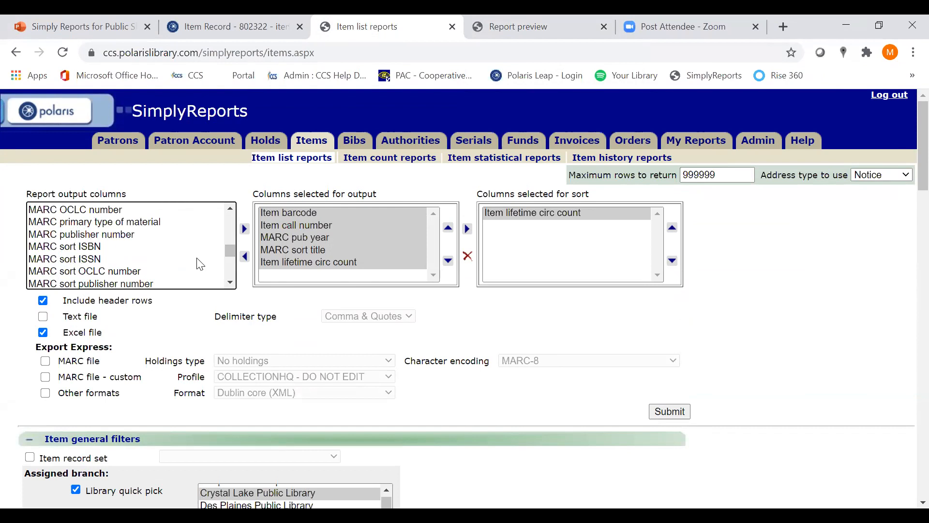
{"action": "scroll", "coordinate": [223, 283], "scroll_direction": "down", "scroll_amount": 3}
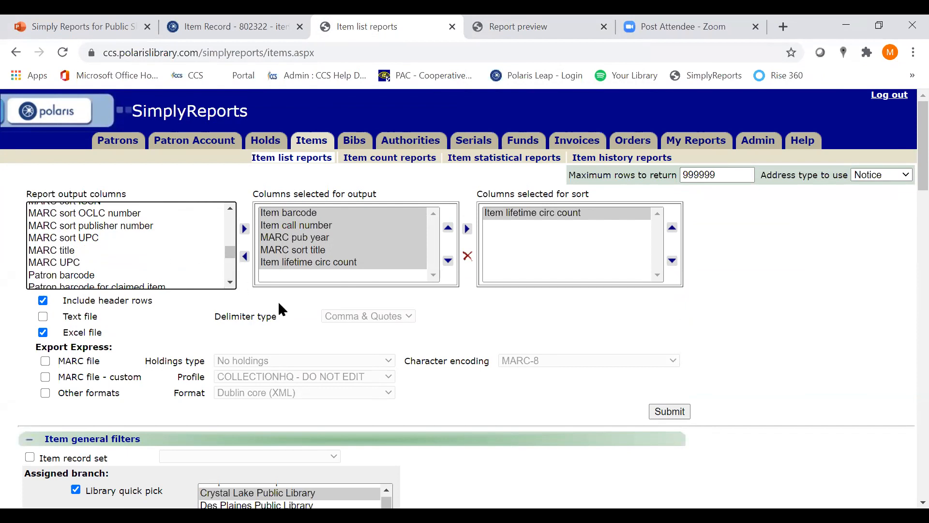
{"action": "left_click", "coordinate": [301, 252]}
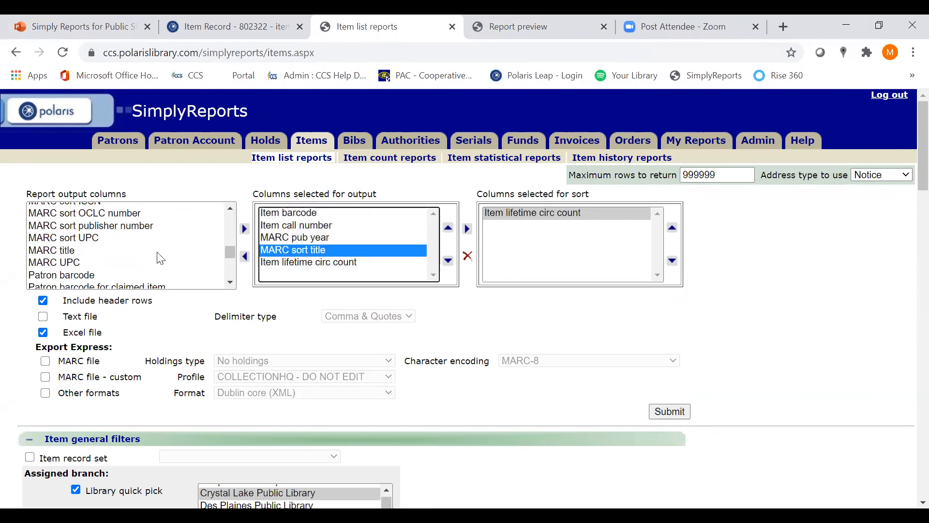
{"action": "left_click", "coordinate": [74, 250]}
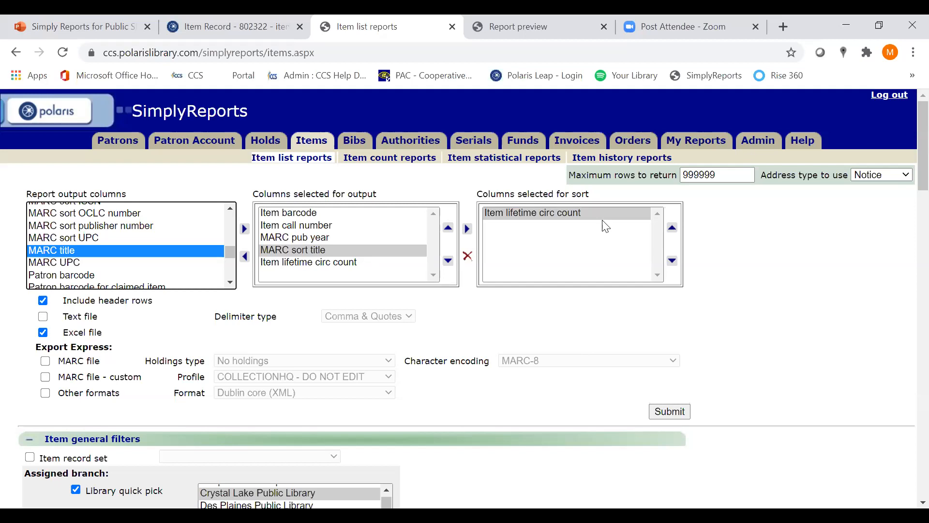
In the report preview, enable Download report output and Save report parameters for later use
{"action": "left_click", "coordinate": [501, 18]}
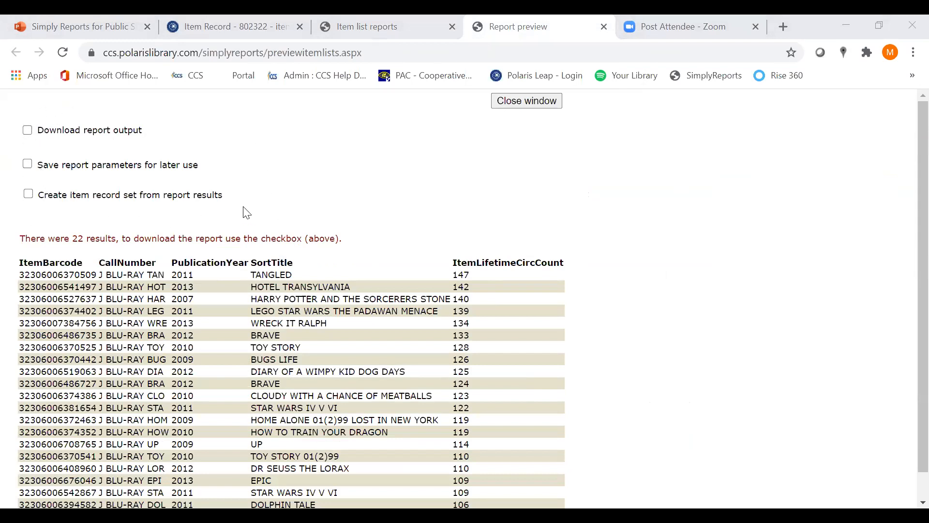
{"action": "left_click", "coordinate": [28, 132]}
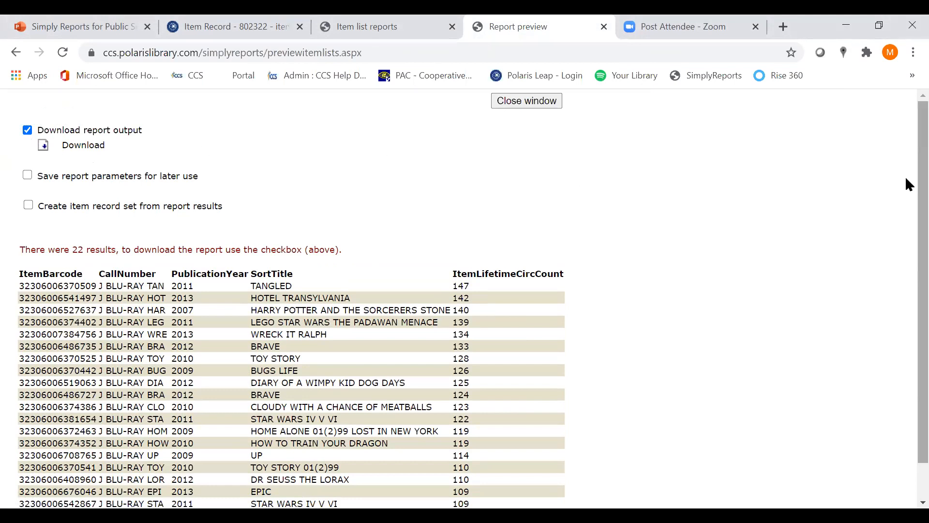
{"action": "scroll", "coordinate": [907, 193], "scroll_direction": "down", "scroll_amount": 1}
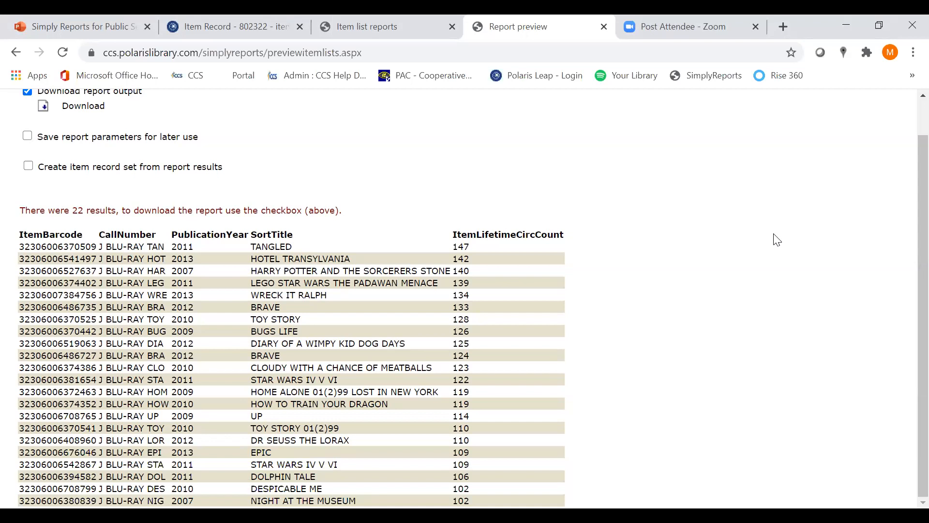
{"action": "scroll", "coordinate": [906, 271], "scroll_direction": "up", "scroll_amount": 1}
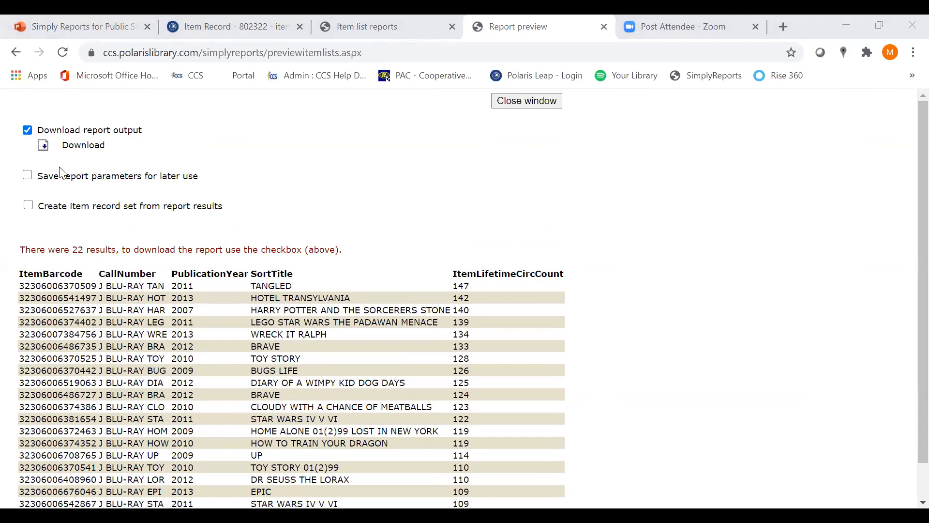
{"action": "left_click", "coordinate": [28, 176]}
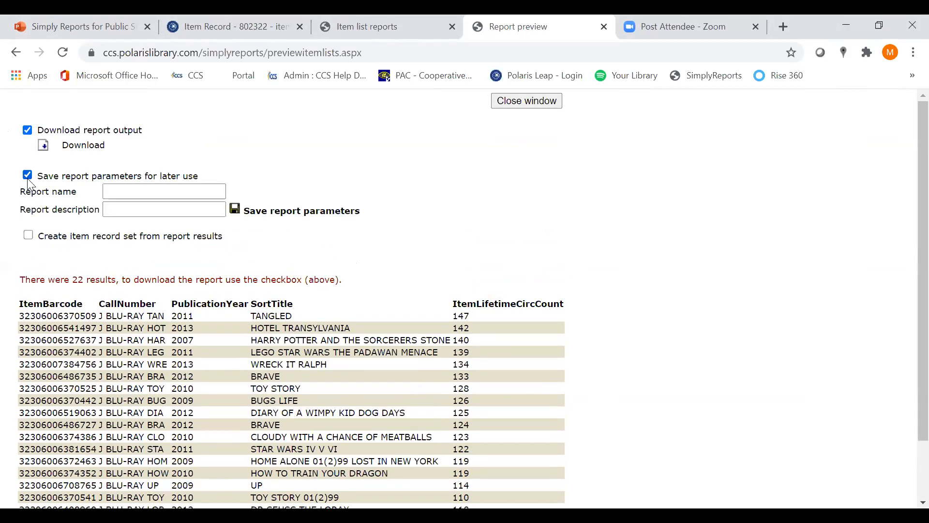
Review the item list report's output columns and general filters, and return to the report preview
{"action": "left_click", "coordinate": [380, 25]}
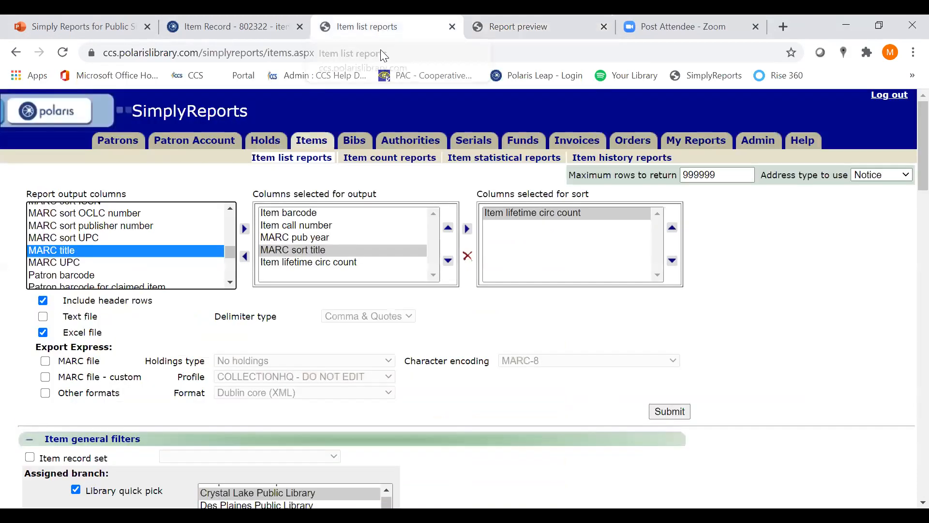
{"action": "scroll", "coordinate": [739, 264], "scroll_direction": "down", "scroll_amount": 9}
{"action": "scroll", "coordinate": [426, 135], "scroll_direction": "up", "scroll_amount": 3}
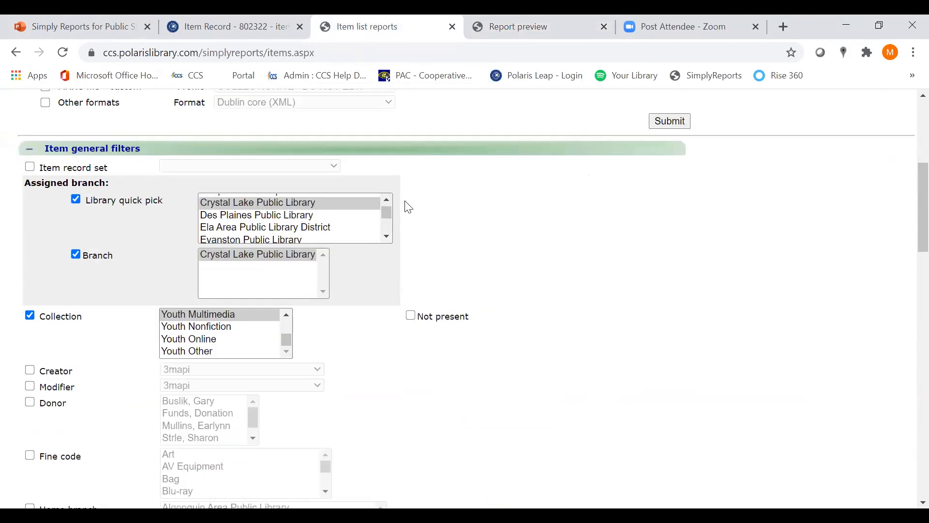
{"action": "scroll", "coordinate": [409, 207], "scroll_direction": "up", "scroll_amount": 3}
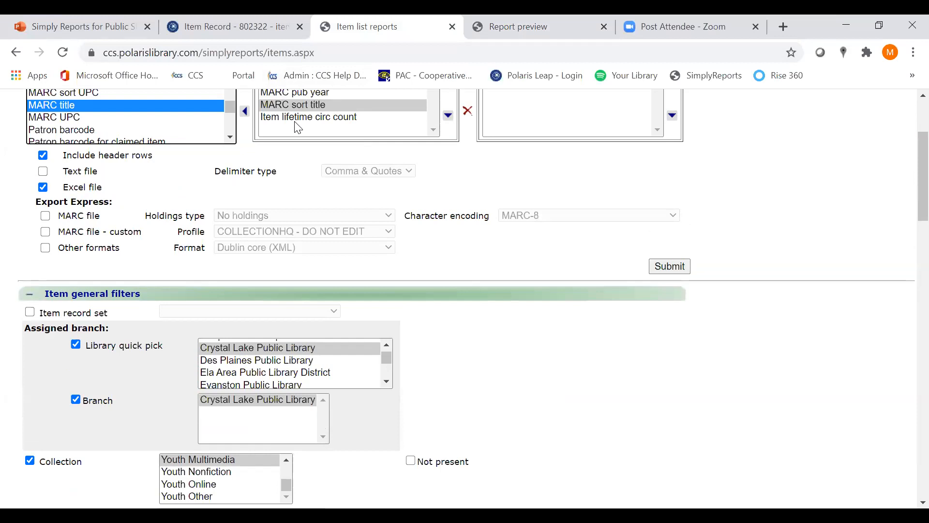
{"action": "scroll", "coordinate": [298, 128], "scroll_direction": "down", "scroll_amount": 3}
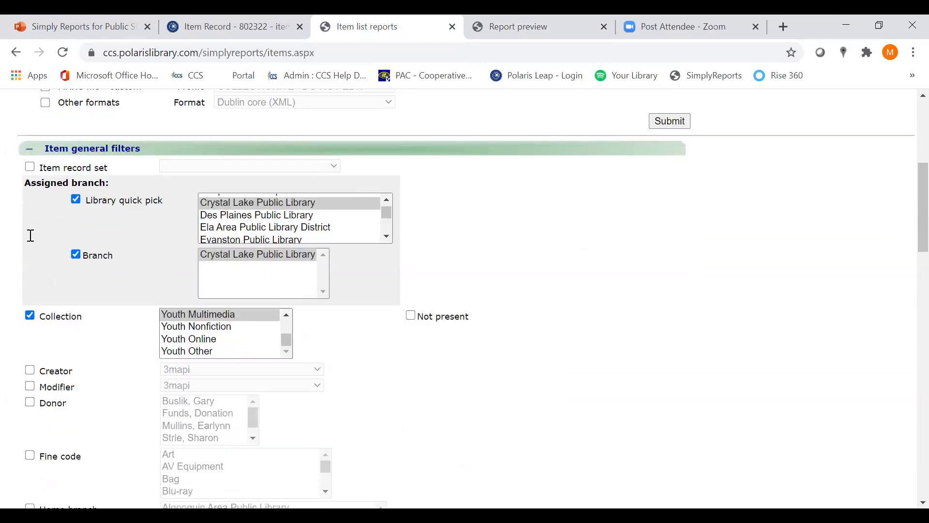
{"action": "left_click", "coordinate": [555, 21]}
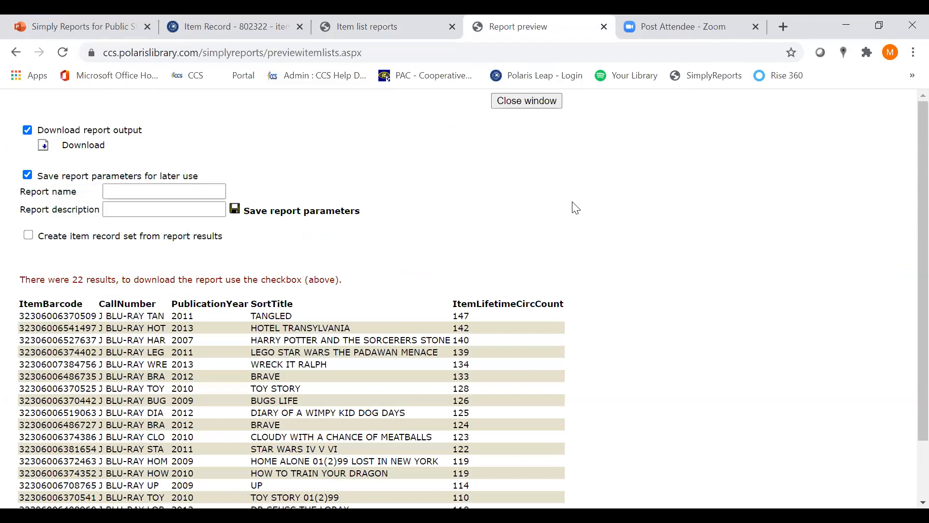
Go back to the item list report setup and examine the options in the item date filters
{"action": "left_click", "coordinate": [432, 20]}
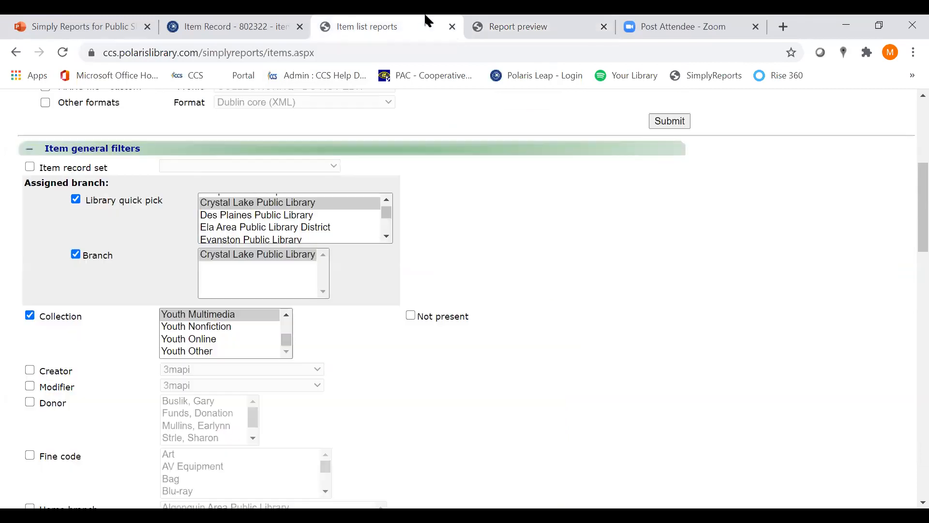
{"action": "scroll", "coordinate": [739, 209], "scroll_direction": "up", "scroll_amount": 6}
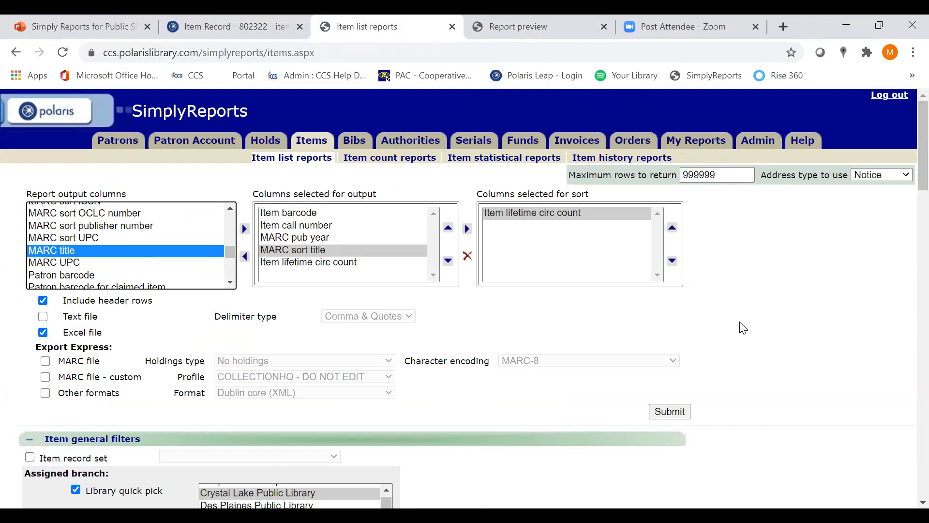
{"action": "left_click", "coordinate": [906, 156]}
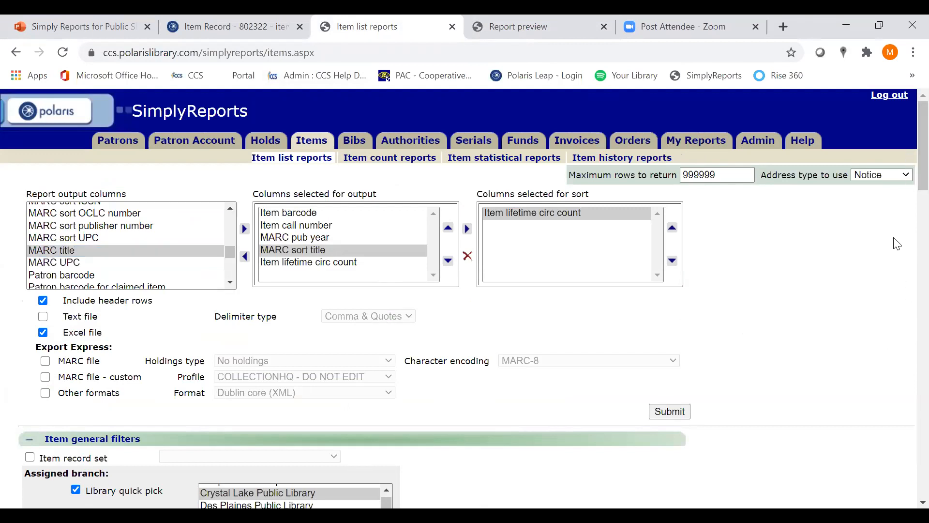
{"action": "left_click_drag", "start_coordinate": [906, 180], "coordinate": [906, 253]}
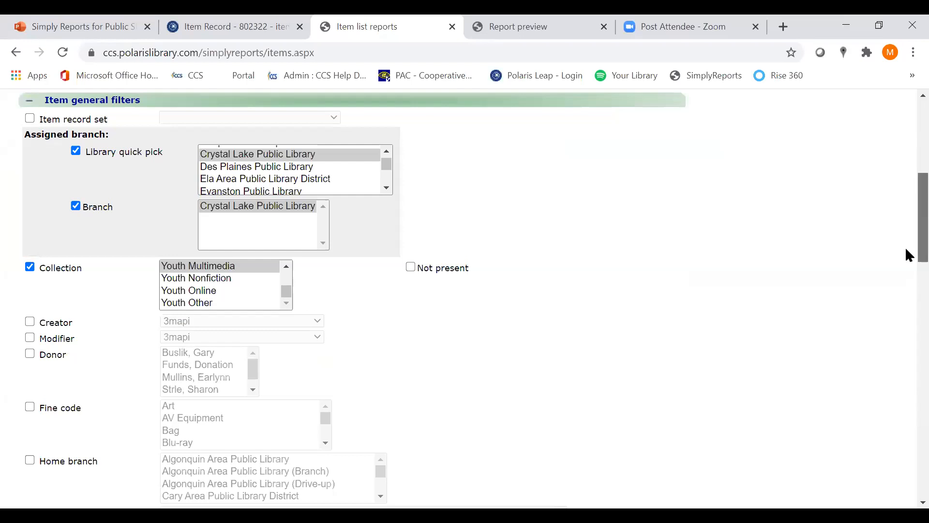
{"action": "left_click_drag", "start_coordinate": [906, 249], "coordinate": [906, 432]}
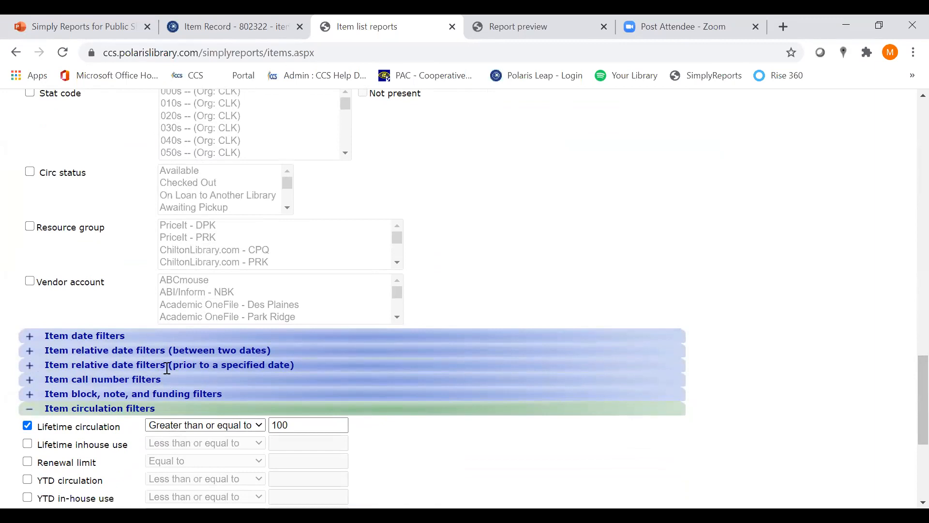
{"action": "left_click", "coordinate": [32, 338]}
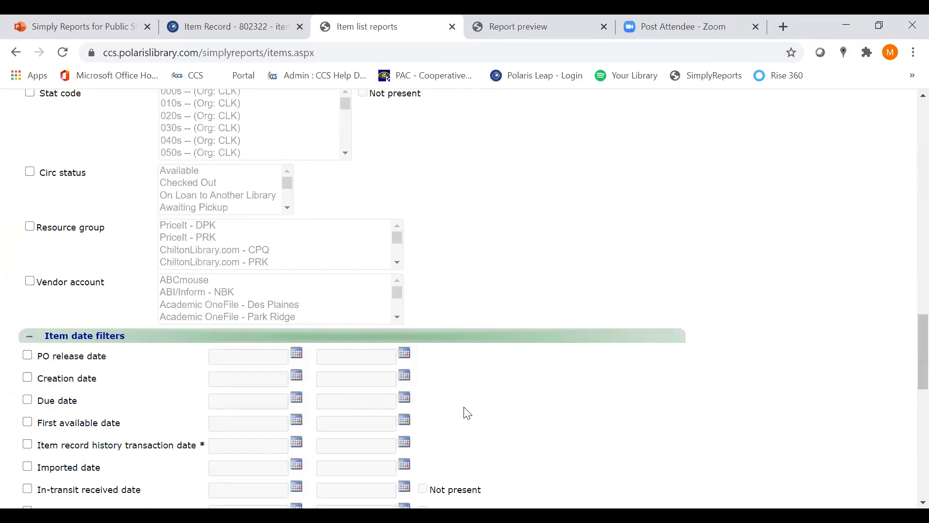
{"action": "left_click", "coordinate": [29, 336]}
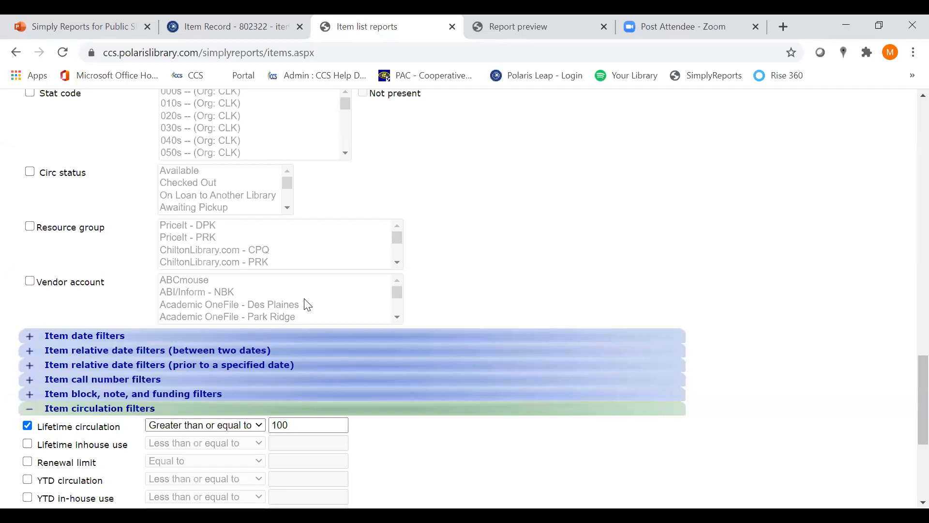
Expand the item relative date filters (prior to a specified date), examine their options, and return to the report's output columns
{"action": "left_click", "coordinate": [30, 366]}
{"action": "scroll", "coordinate": [102, 387], "scroll_direction": "down", "scroll_amount": 2}
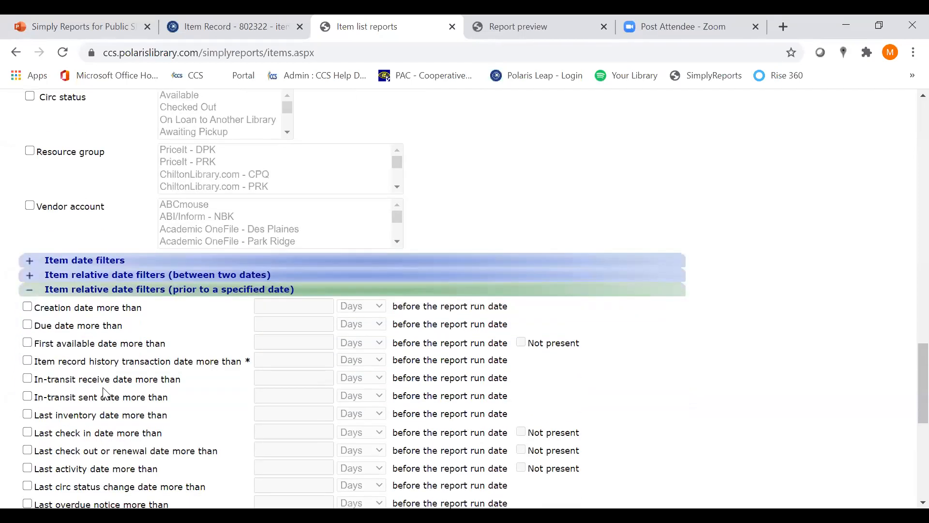
{"action": "scroll", "coordinate": [103, 393], "scroll_direction": "down", "scroll_amount": 4}
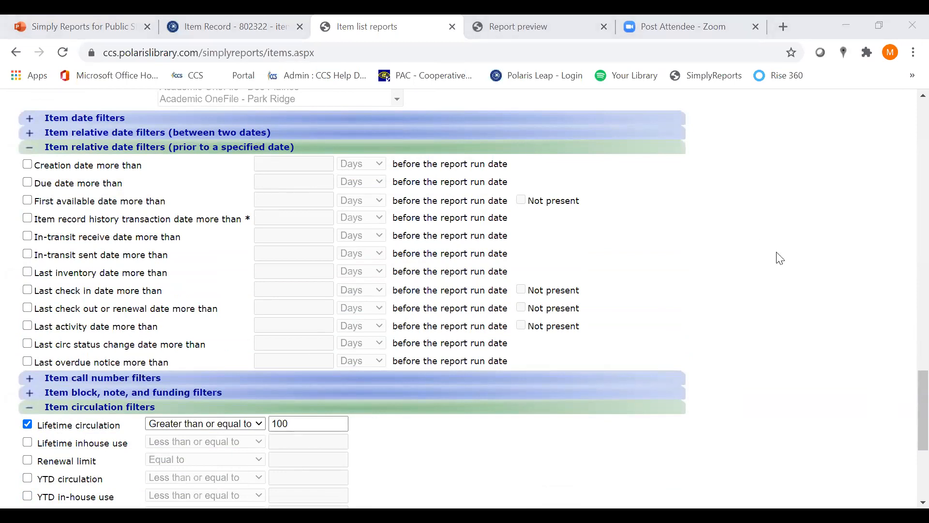
{"action": "scroll", "coordinate": [153, 264], "scroll_direction": "up", "scroll_amount": 2}
{"action": "scroll", "coordinate": [623, 300], "scroll_direction": "up", "scroll_amount": 20}
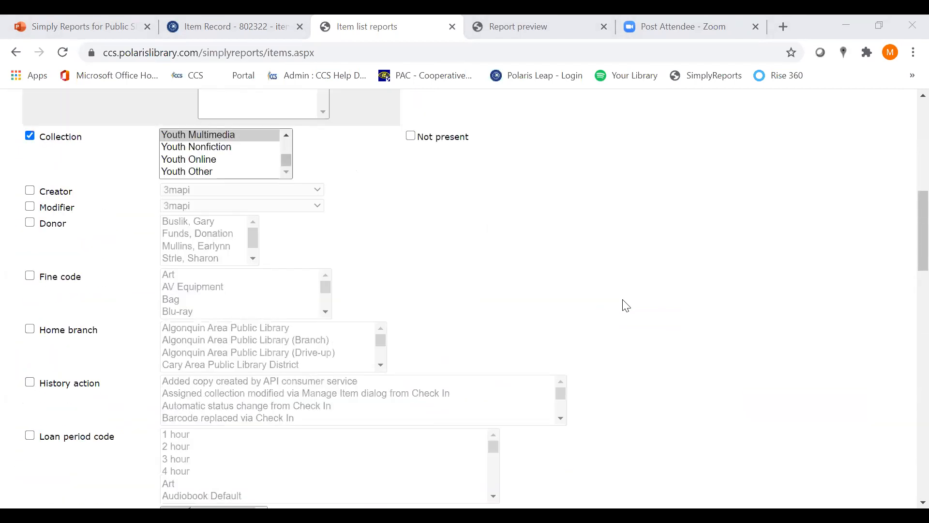
{"action": "scroll", "coordinate": [626, 305], "scroll_direction": "up", "scroll_amount": 1}
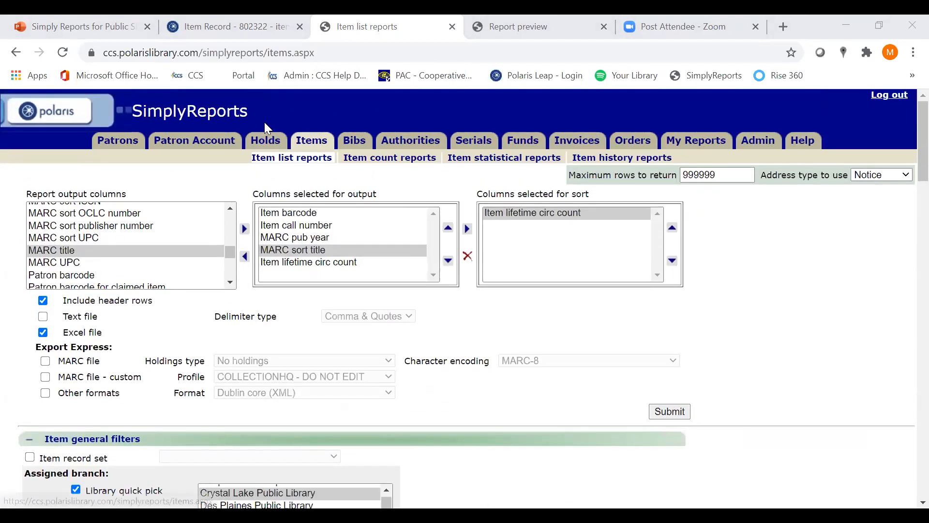
Switch to the Simply Reports for Public Services presentation in PowerPoint and present the Report Example 2 slide full screen
{"action": "left_click", "coordinate": [47, 21]}
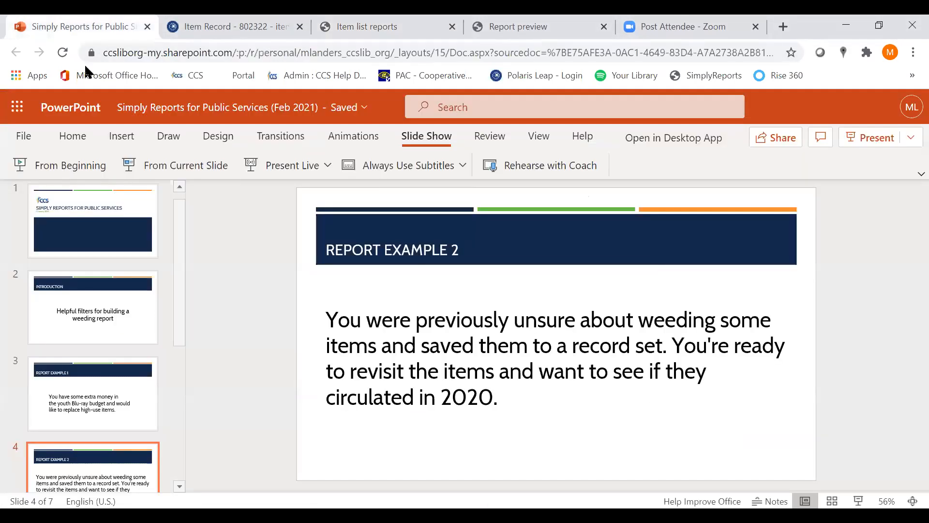
{"action": "left_click", "coordinate": [150, 165]}
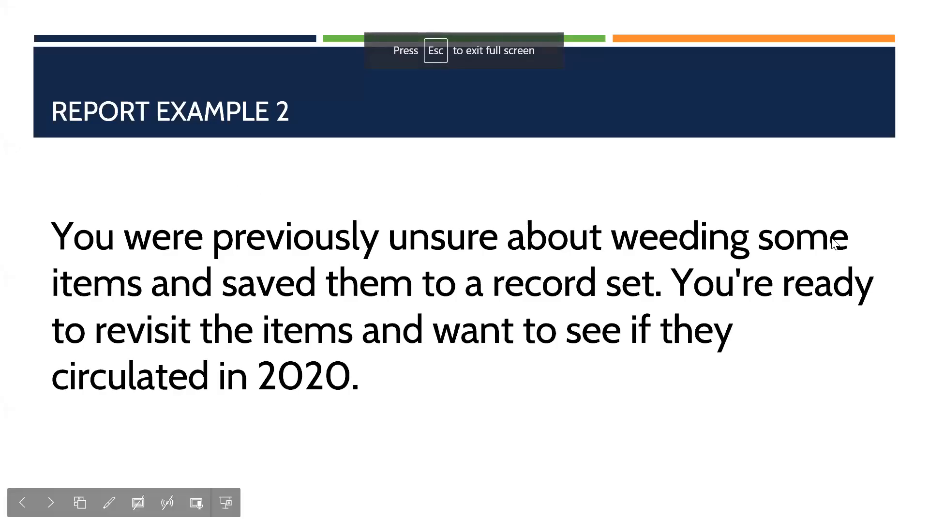
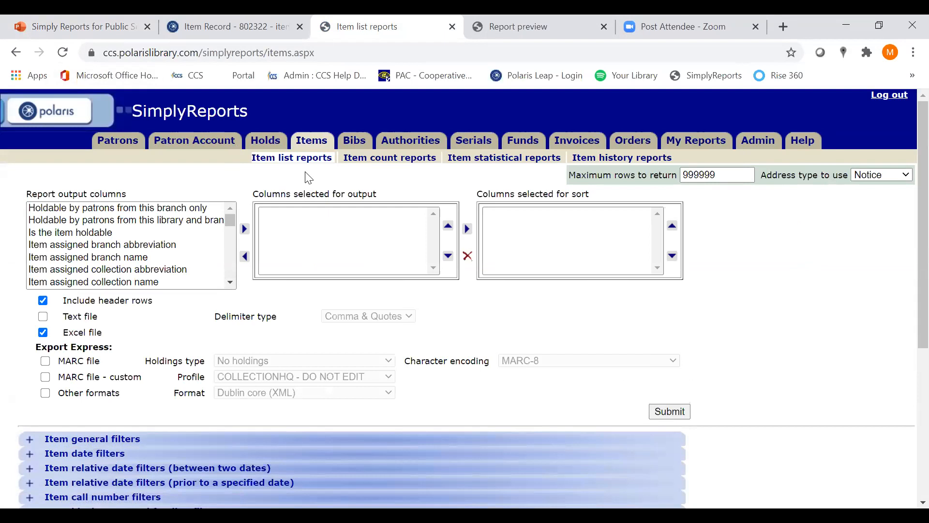
Add Item barcode and Item call number to the item list report's output columns
{"action": "left_click_drag", "start_coordinate": [230, 223], "coordinate": [229, 226]}
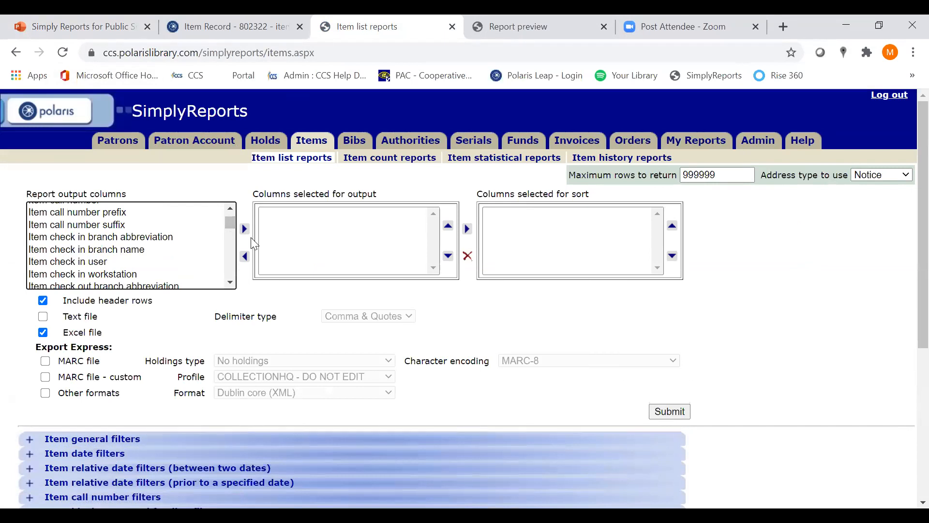
{"action": "scroll", "coordinate": [232, 210], "scroll_direction": "up", "scroll_amount": 3}
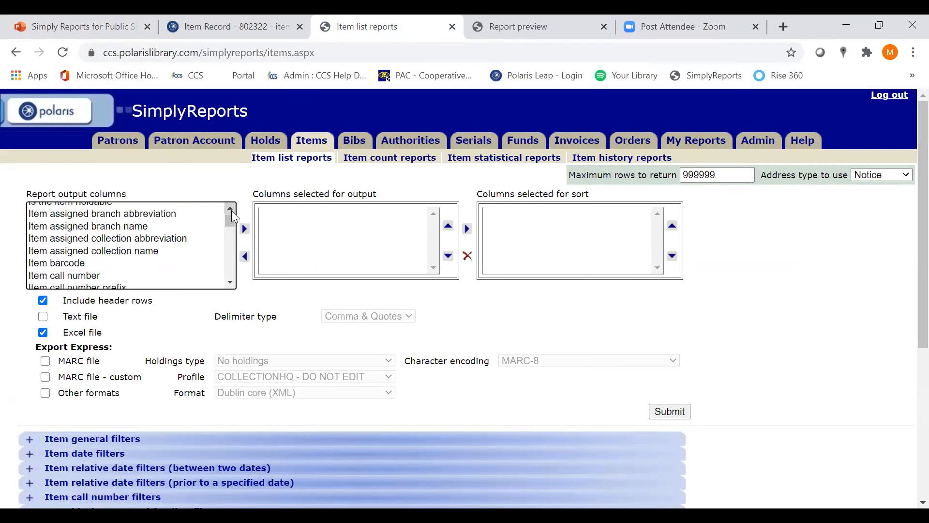
{"action": "scroll", "coordinate": [220, 276], "scroll_direction": "down", "scroll_amount": 1}
{"action": "left_click", "coordinate": [99, 262]}
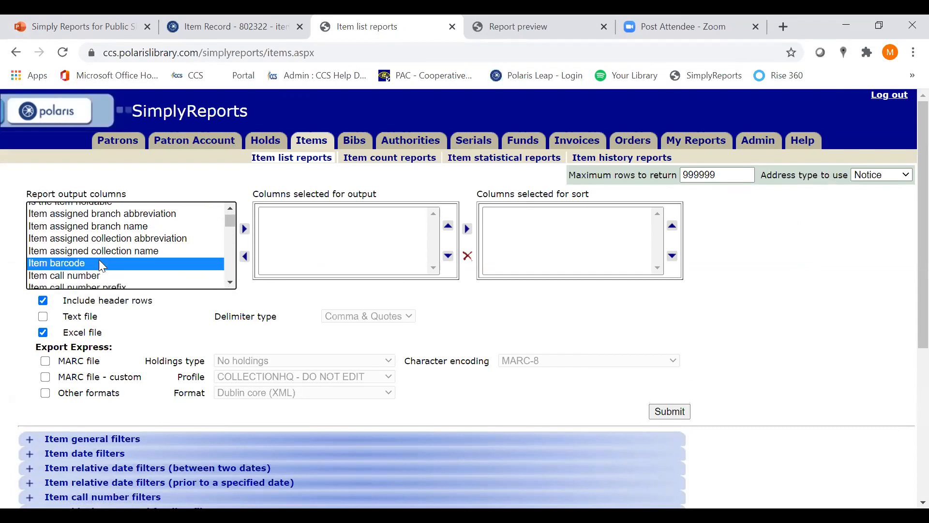
{"action": "left_click", "coordinate": [244, 229]}
{"action": "left_click", "coordinate": [134, 264]}
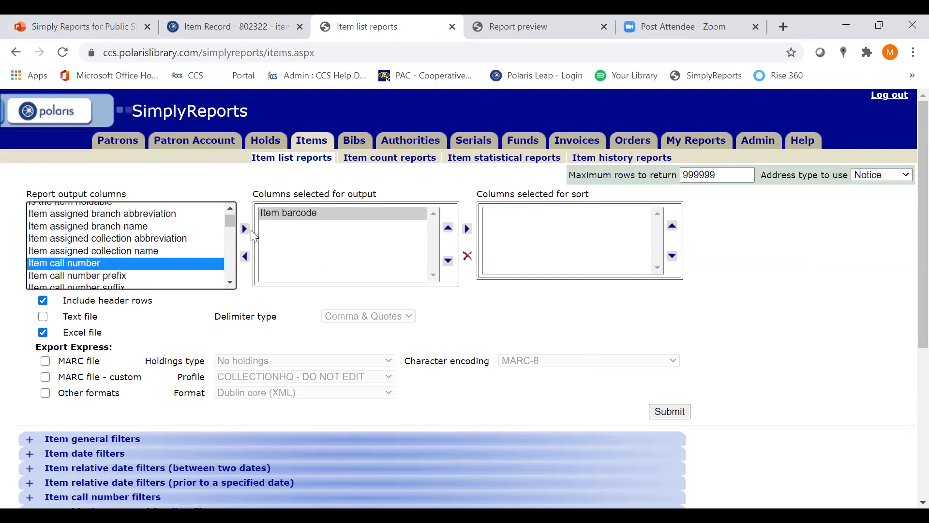
{"action": "left_click", "coordinate": [245, 229]}
Add MARC sort title and MARC pub year to the report's output columns
{"action": "left_click", "coordinate": [231, 283]}
{"action": "left_click_drag", "start_coordinate": [235, 285], "coordinate": [236, 285]}
{"action": "left_click", "coordinate": [125, 270]}
{"action": "left_click", "coordinate": [245, 228]}
{"action": "left_click", "coordinate": [229, 208]}
{"action": "left_click", "coordinate": [230, 208]}
{"action": "left_click", "coordinate": [192, 226]}
{"action": "left_click", "coordinate": [246, 230]}
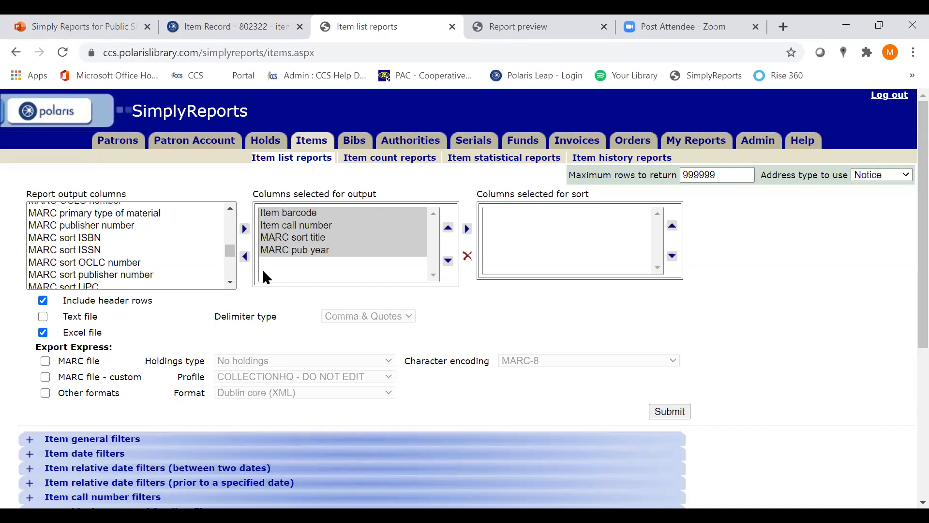
Add Item prev year circ count to the output columns and set the report to sort by Item call number
{"action": "left_click", "coordinate": [231, 208]}
{"action": "left_click", "coordinate": [232, 208]}
{"action": "left_click", "coordinate": [232, 208]}
{"action": "left_click", "coordinate": [232, 209]}
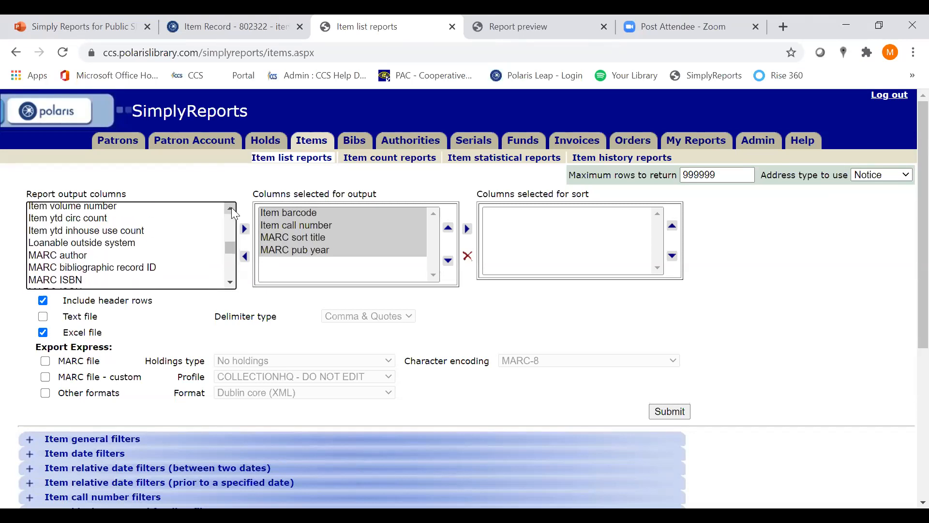
{"action": "left_click", "coordinate": [231, 208]}
{"action": "left_click", "coordinate": [232, 208]}
{"action": "left_click", "coordinate": [231, 208]}
{"action": "left_click", "coordinate": [231, 208]}
{"action": "left_click", "coordinate": [232, 208]}
{"action": "left_click", "coordinate": [232, 208]}
{"action": "left_click", "coordinate": [232, 208]}
{"action": "left_click", "coordinate": [231, 208]}
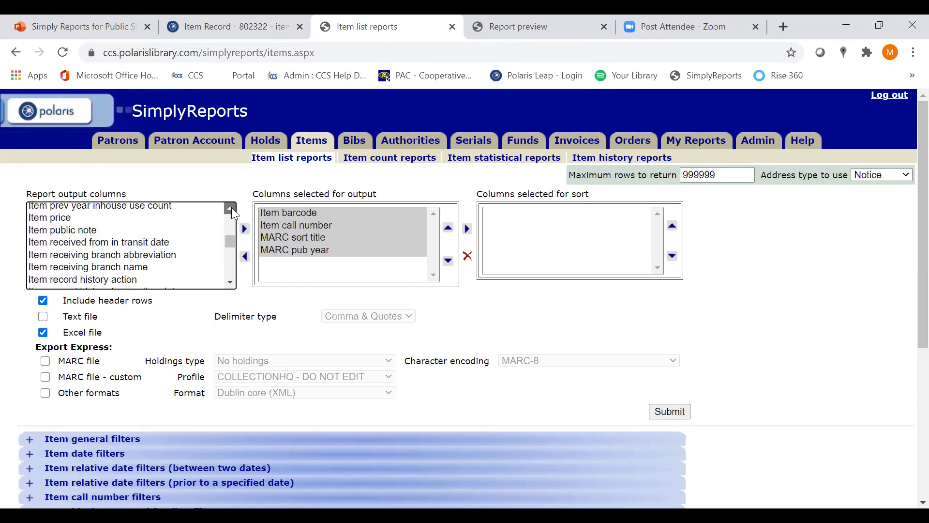
{"action": "left_click", "coordinate": [231, 208]}
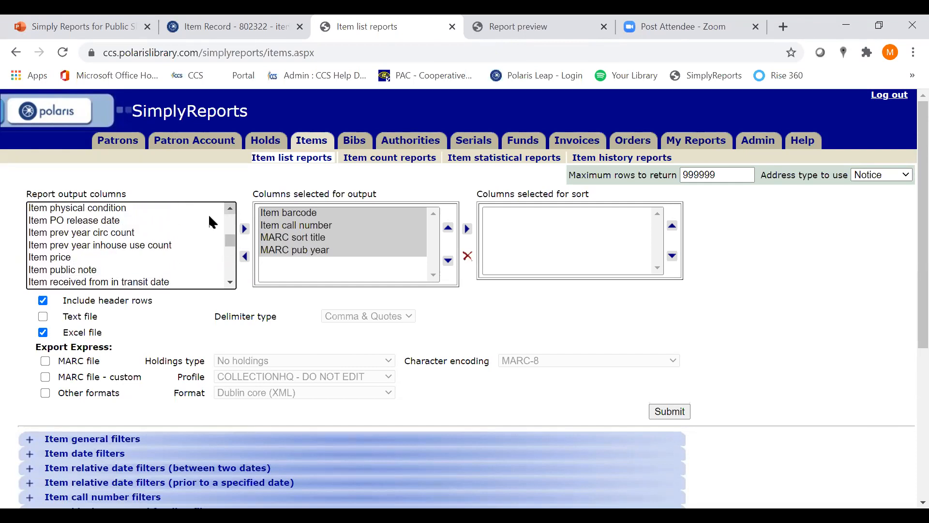
{"action": "left_click", "coordinate": [111, 238]}
{"action": "left_click", "coordinate": [244, 228]}
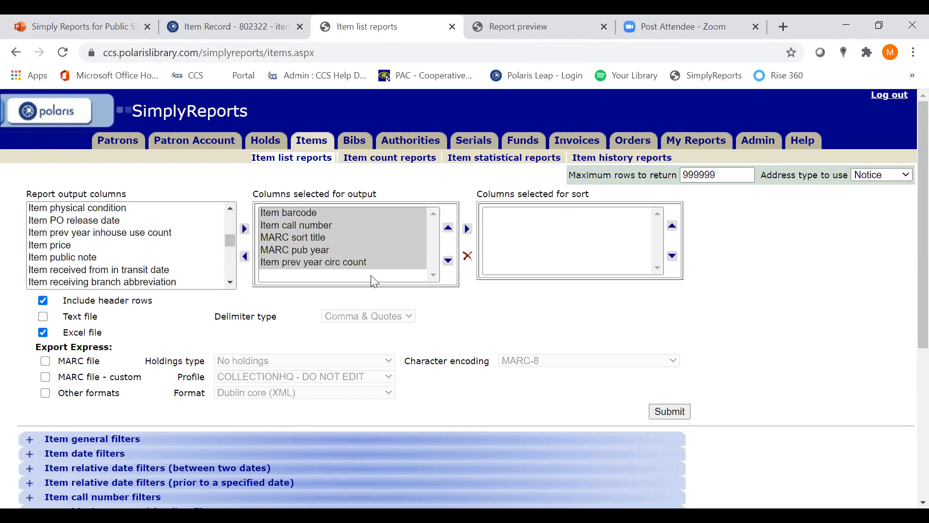
{"action": "left_click", "coordinate": [308, 225]}
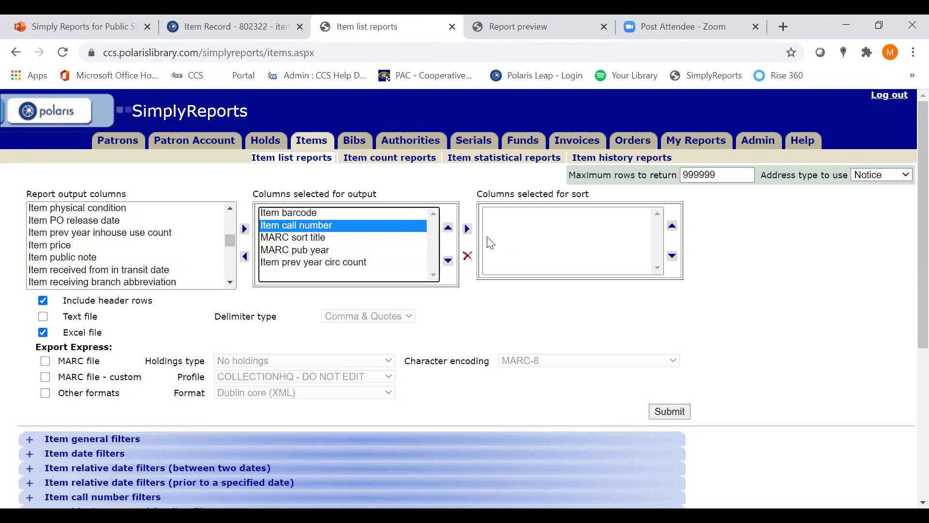
{"action": "left_click", "coordinate": [467, 229]}
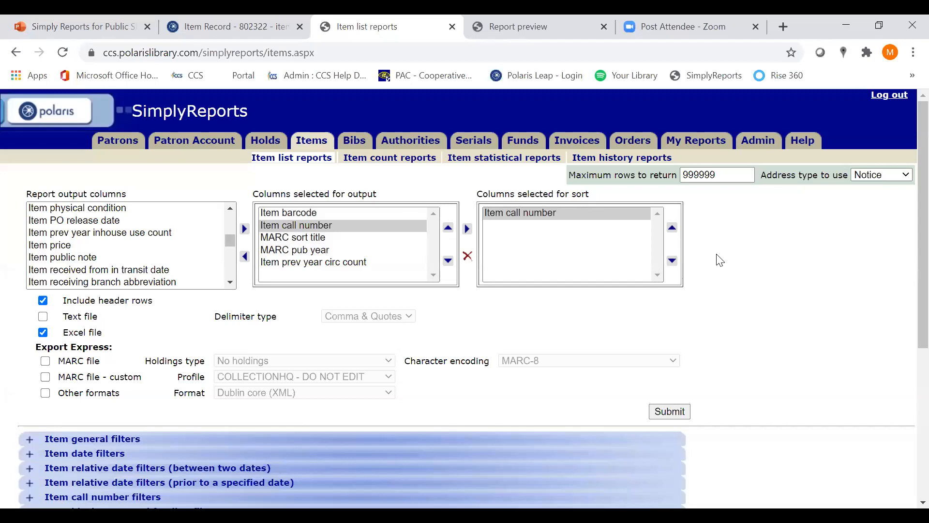
Expand the item general filters and enable the Item record set filter
{"action": "scroll", "coordinate": [720, 261], "scroll_direction": "down", "scroll_amount": 5}
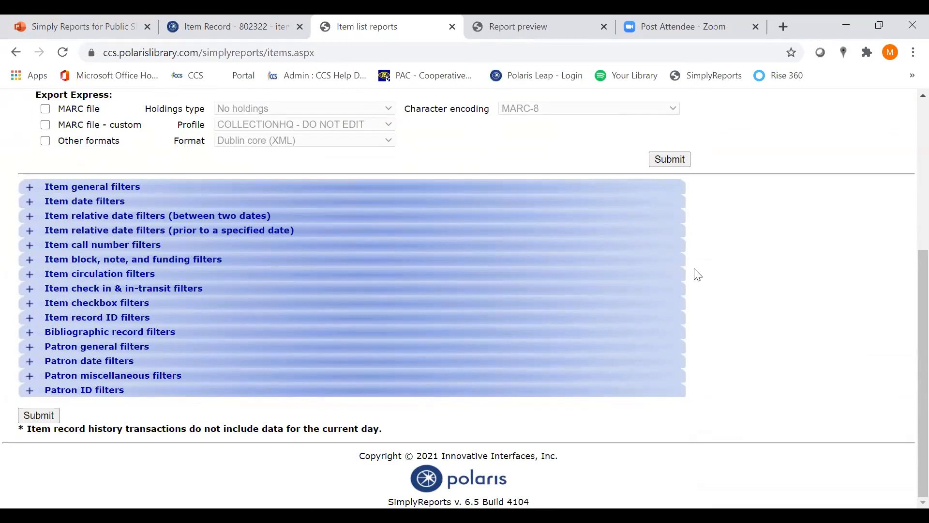
{"action": "left_click", "coordinate": [30, 187]}
{"action": "scroll", "coordinate": [358, 254], "scroll_direction": "up", "scroll_amount": 12}
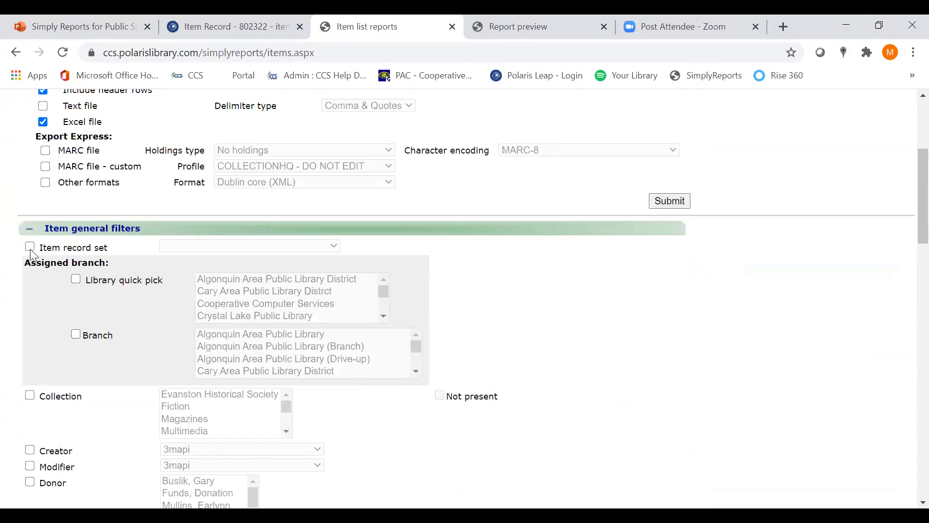
{"action": "left_click", "coordinate": [28, 250]}
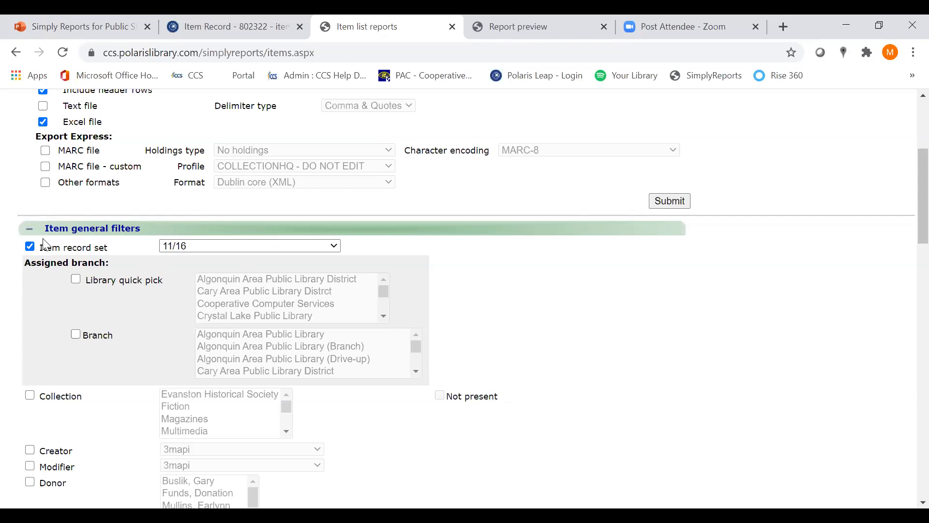
Choose CCS MFL Videogame Samples as the item record set to filter by
{"action": "left_click", "coordinate": [338, 248]}
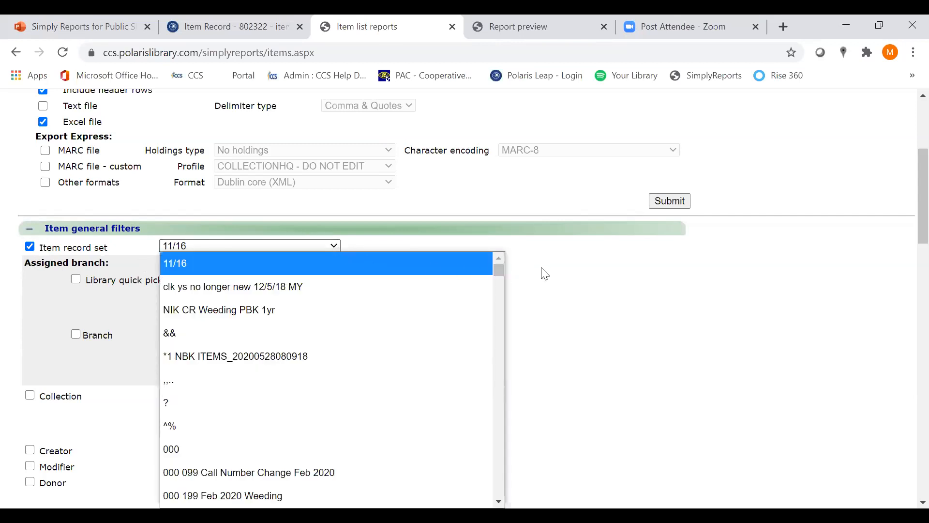
{"action": "left_click_drag", "start_coordinate": [500, 266], "coordinate": [501, 273]}
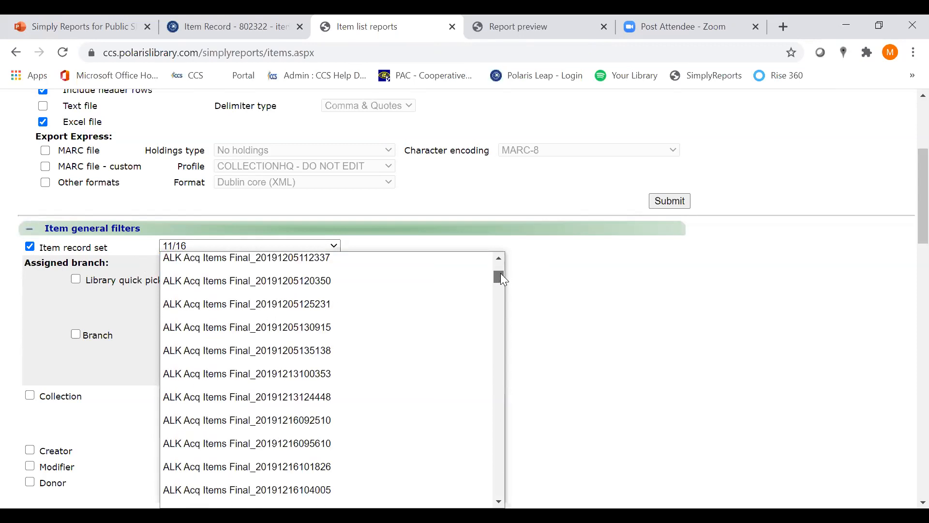
{"action": "left_click_drag", "start_coordinate": [500, 274], "coordinate": [495, 310]}
{"action": "scroll", "coordinate": [484, 310], "scroll_direction": "up", "scroll_amount": 8}
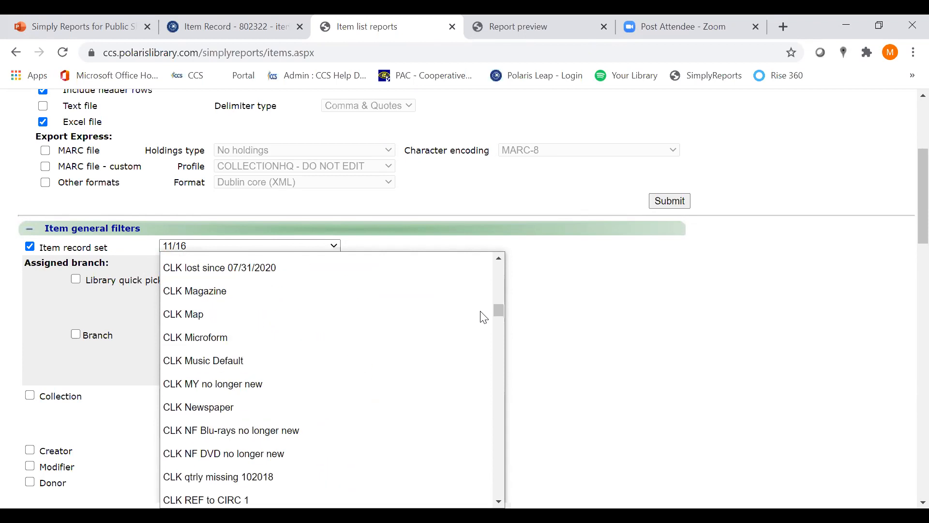
{"action": "scroll", "coordinate": [484, 317], "scroll_direction": "up", "scroll_amount": 12}
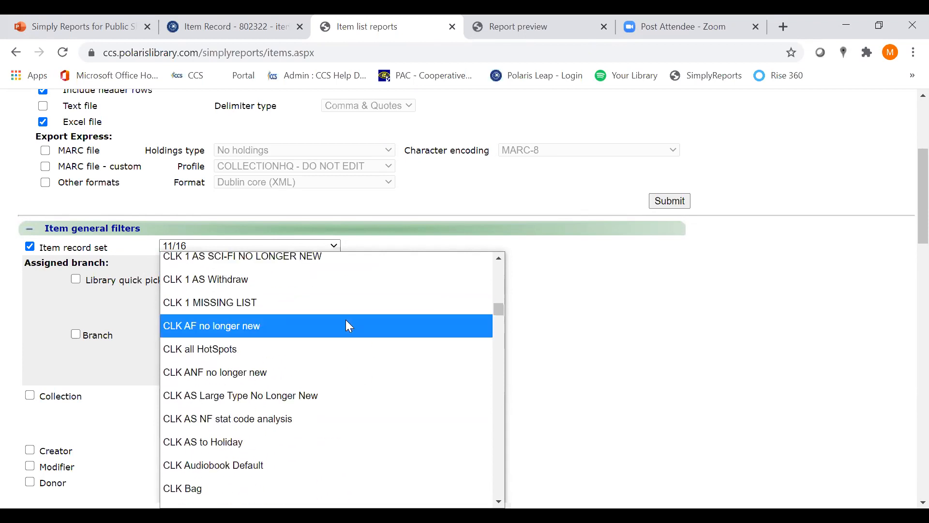
{"action": "scroll", "coordinate": [349, 324], "scroll_direction": "up", "scroll_amount": 3}
{"action": "scroll", "coordinate": [349, 326], "scroll_direction": "up", "scroll_amount": 5}
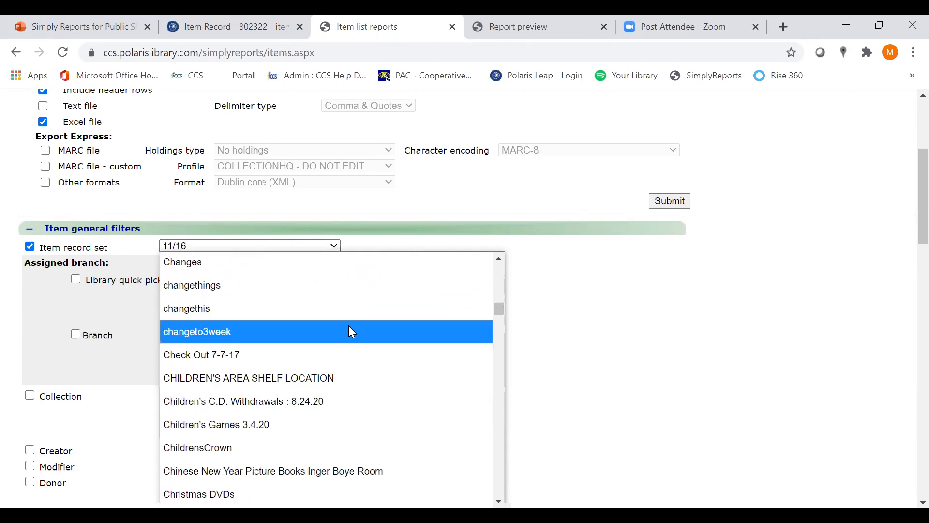
{"action": "scroll", "coordinate": [352, 332], "scroll_direction": "up", "scroll_amount": 6}
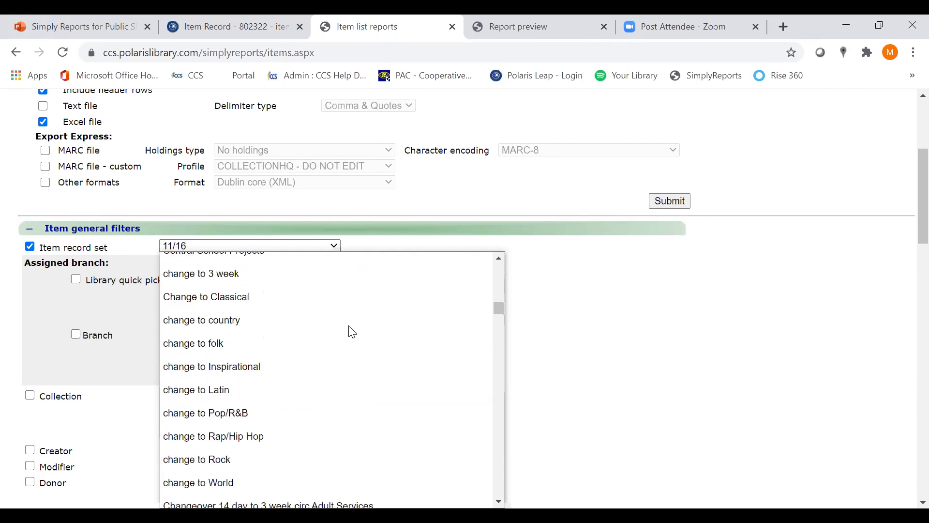
{"action": "scroll", "coordinate": [352, 331], "scroll_direction": "up", "scroll_amount": 5}
{"action": "scroll", "coordinate": [352, 331], "scroll_direction": "up", "scroll_amount": 5}
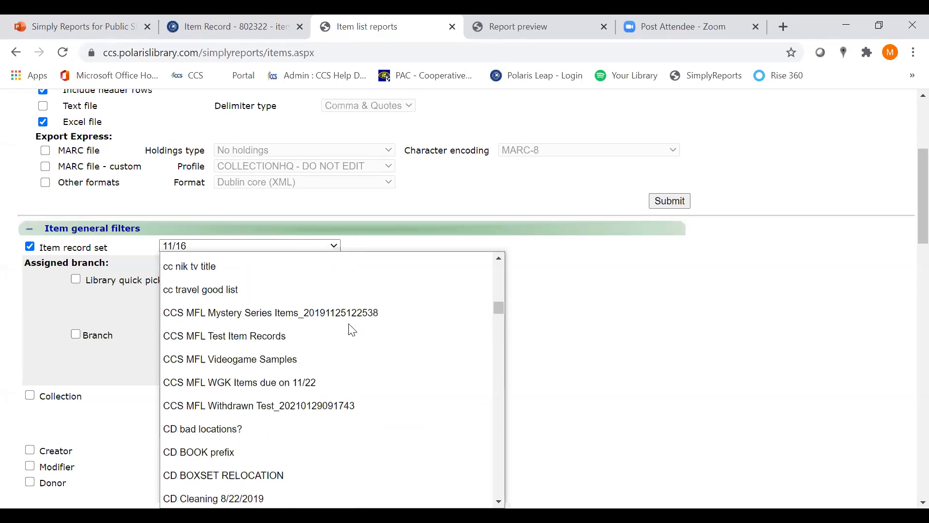
{"action": "left_click", "coordinate": [218, 367]}
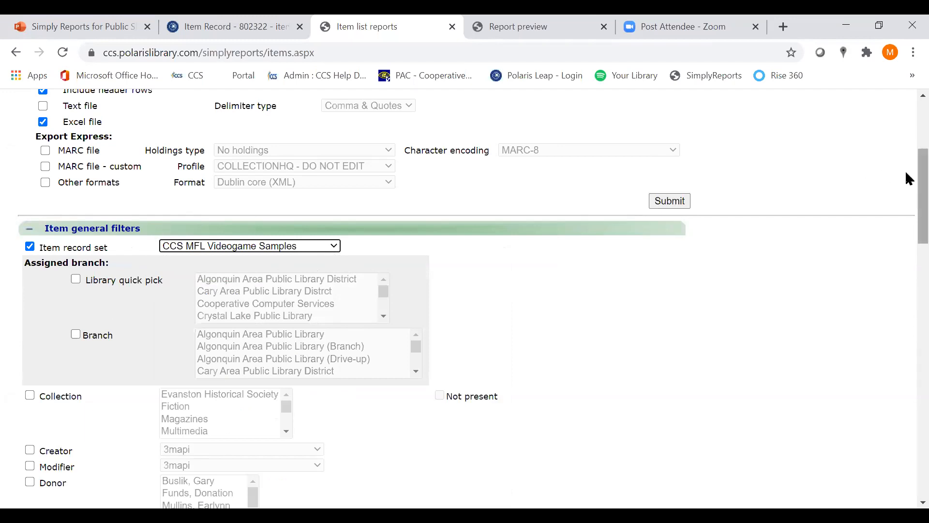
Submit the item list report and examine the PrevYearCircCount column in the report preview
{"action": "left_click_drag", "start_coordinate": [905, 175], "coordinate": [908, 153]}
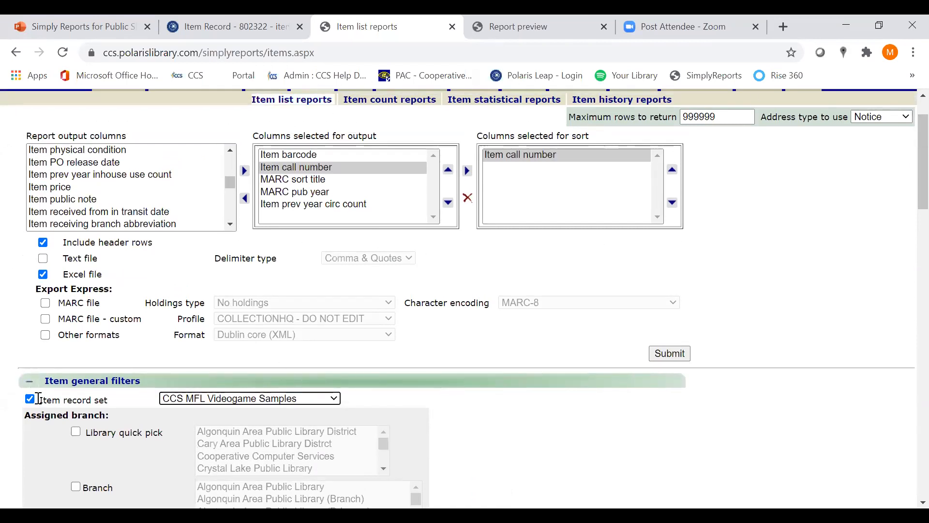
{"action": "left_click", "coordinate": [684, 355]}
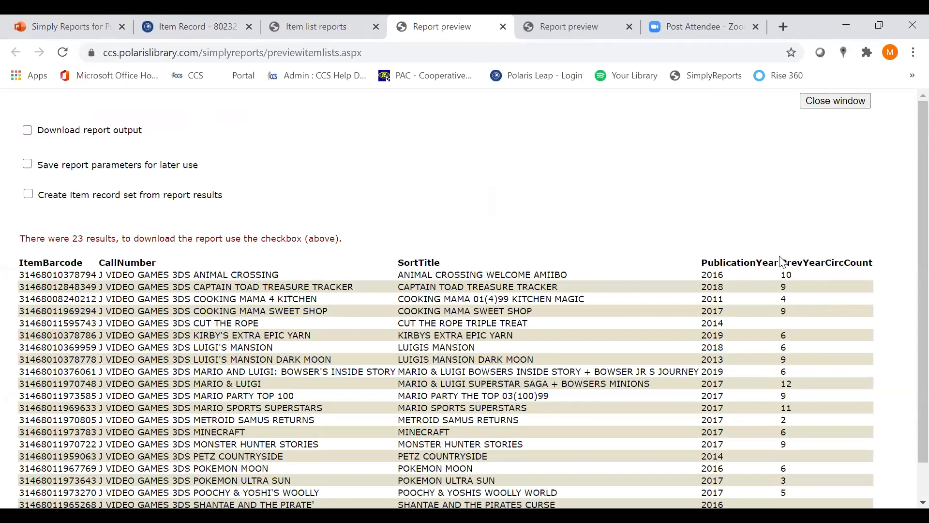
{"action": "mouse_move", "coordinate": [863, 262]}
{"action": "left_mouse_down"}
{"action": "mouse_move", "coordinate": [817, 265]}
{"action": "mouse_move", "coordinate": [872, 268]}
{"action": "left_mouse_up"}
{"action": "left_click", "coordinate": [866, 275]}
{"action": "left_click", "coordinate": [873, 288]}
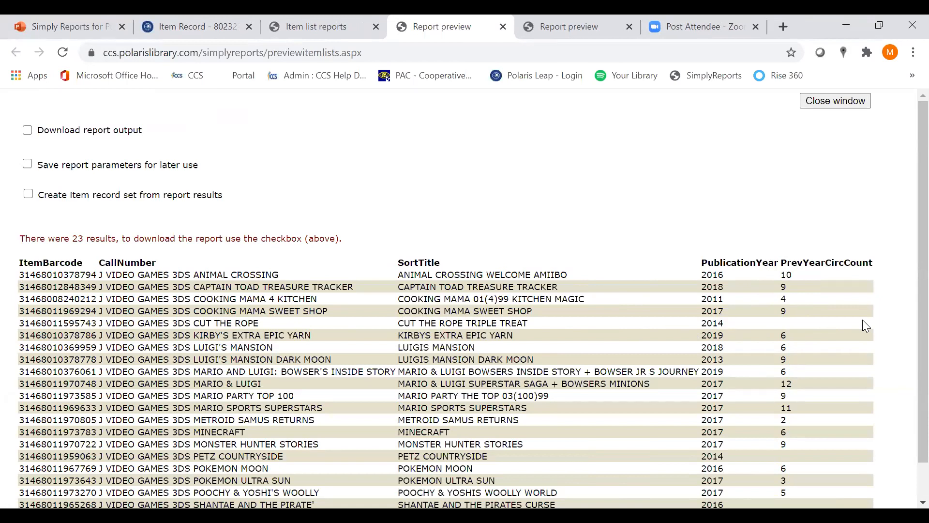
Revisit the item list report setup, then switch to the PowerPoint presentation and present the Report Example 2 slide full screen
{"action": "left_click", "coordinate": [319, 28]}
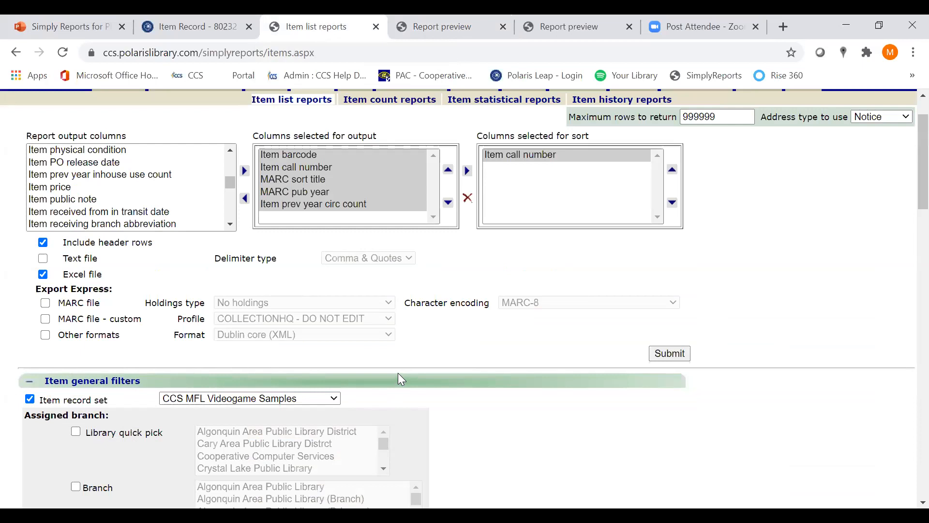
{"action": "left_click", "coordinate": [35, 20]}
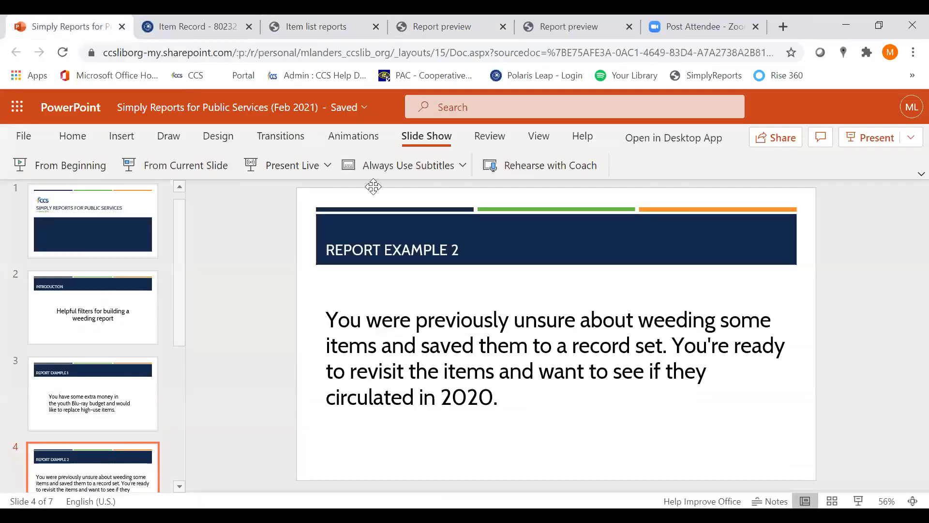
{"action": "left_click", "coordinate": [195, 168]}
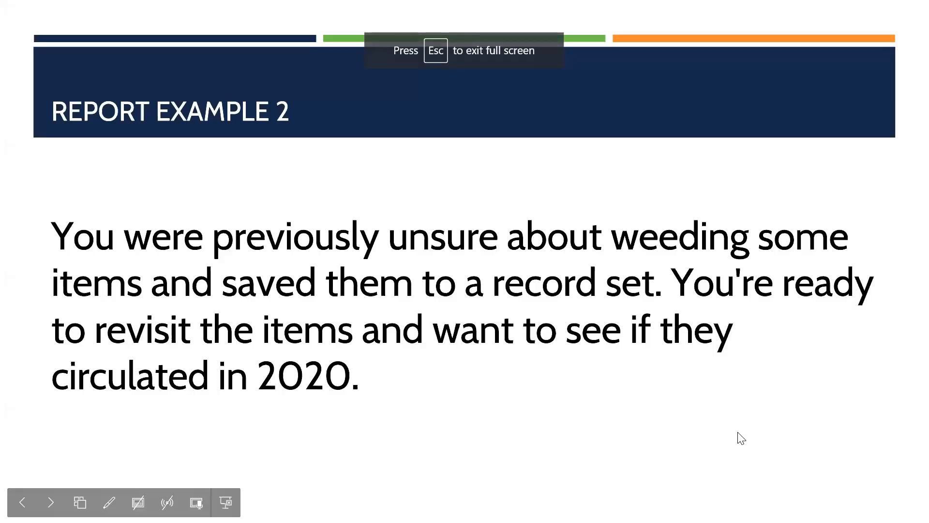
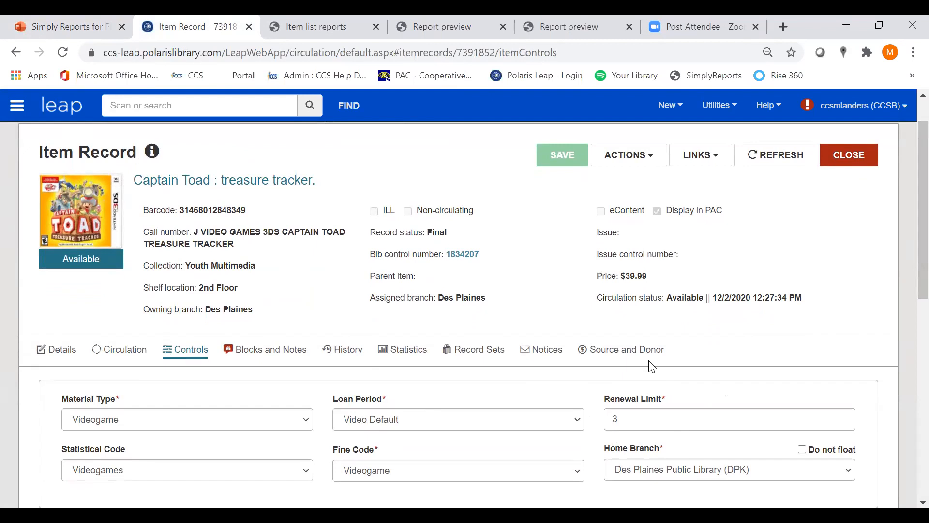
Examine the circulation statistics, especially previous year-to-date circulation, and the transaction history of the Captain Toad item record
{"action": "scroll", "coordinate": [612, 411], "scroll_direction": "down", "scroll_amount": 2}
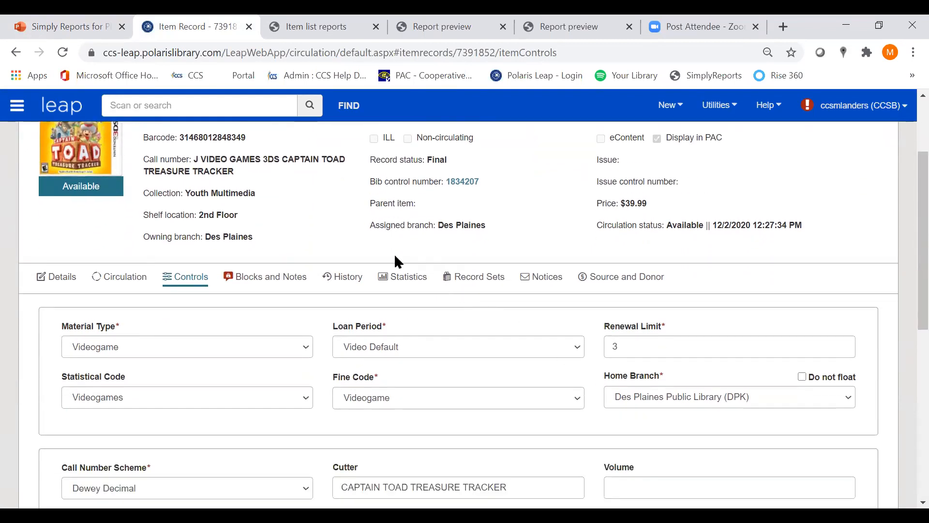
{"action": "left_click", "coordinate": [414, 291]}
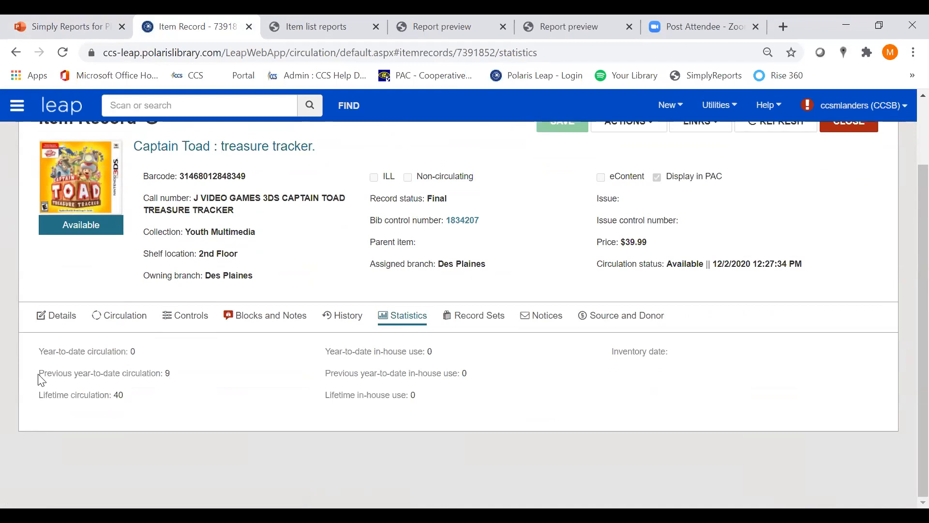
{"action": "left_click_drag", "start_coordinate": [39, 373], "coordinate": [169, 373]}
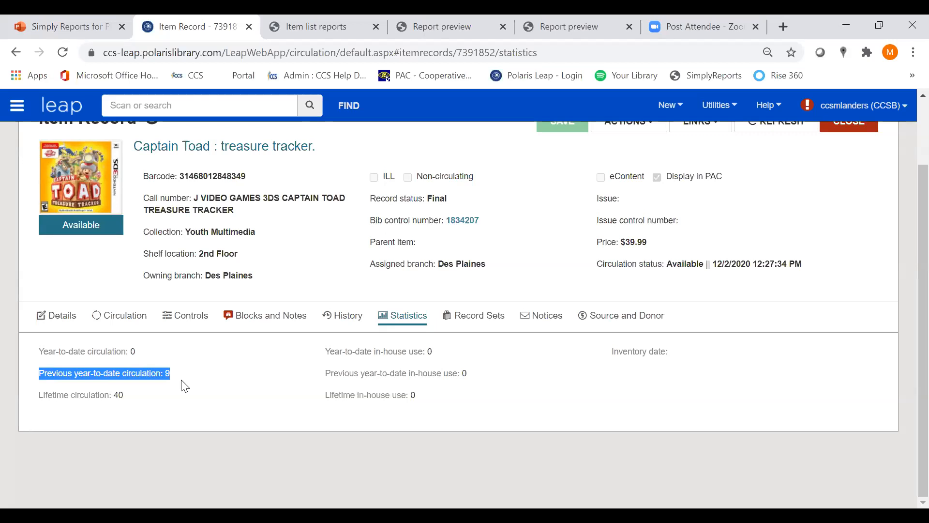
{"action": "left_click", "coordinate": [185, 386]}
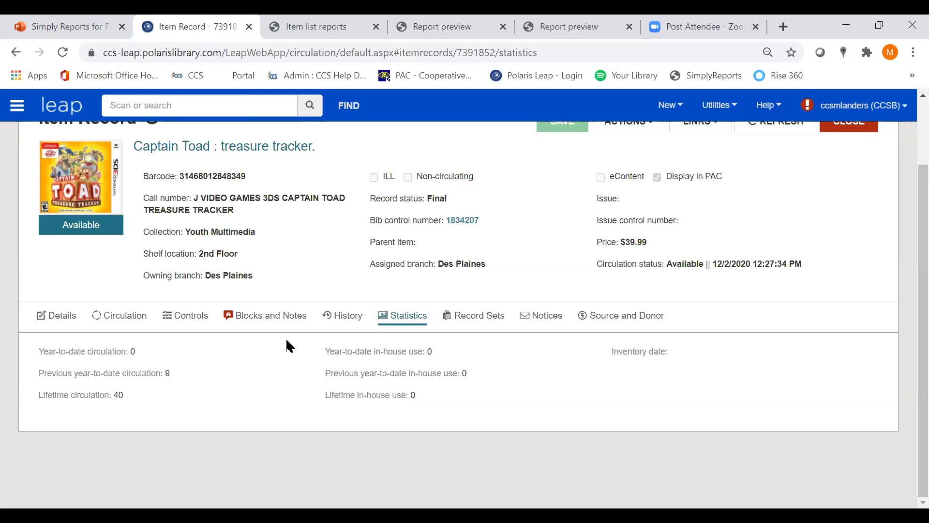
{"action": "left_click", "coordinate": [334, 315]}
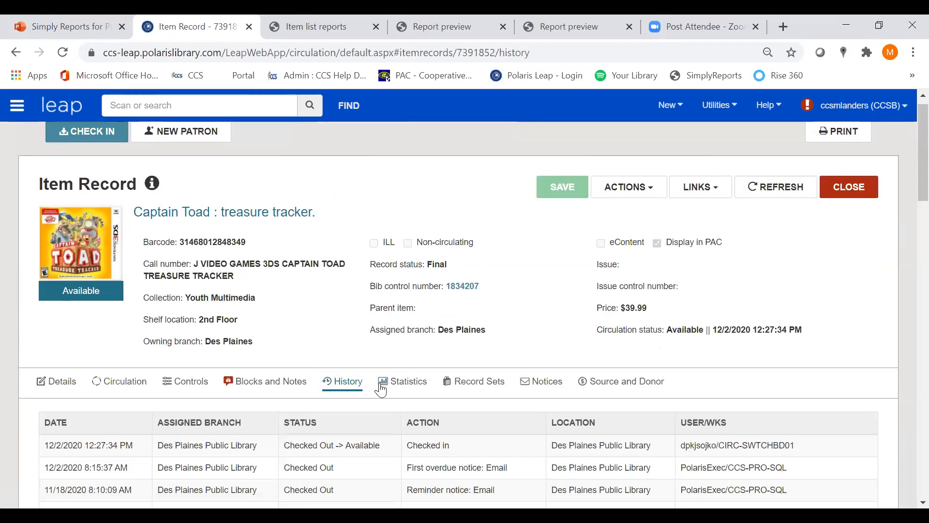
{"action": "scroll", "coordinate": [381, 390], "scroll_direction": "down", "scroll_amount": 3}
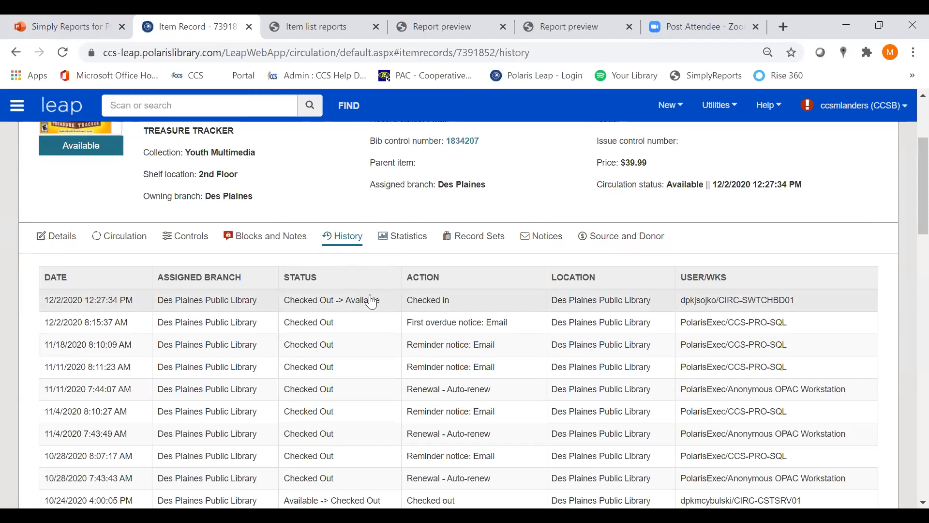
Check the Report Example 3 slide in the PowerPoint presentation, then switch to SimplyReports and open the item count reports
{"action": "left_click", "coordinate": [105, 22]}
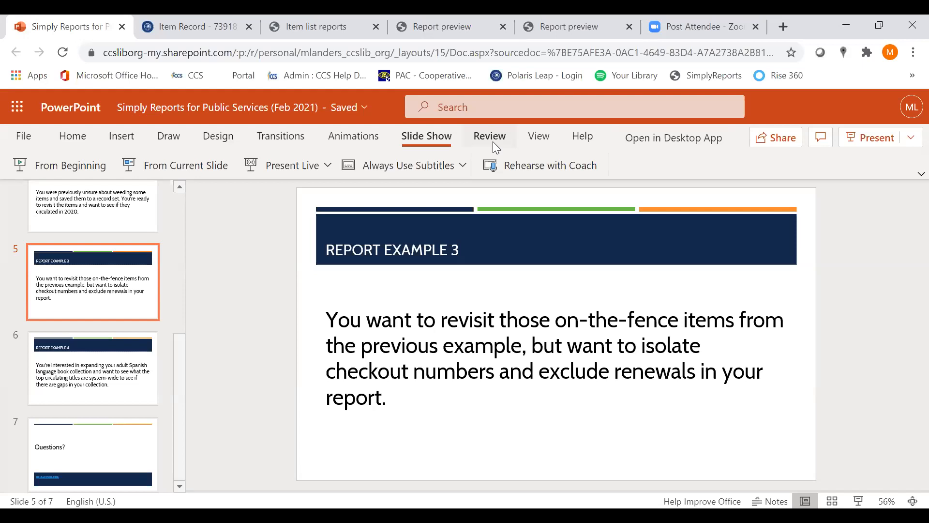
{"action": "left_click", "coordinate": [355, 19]}
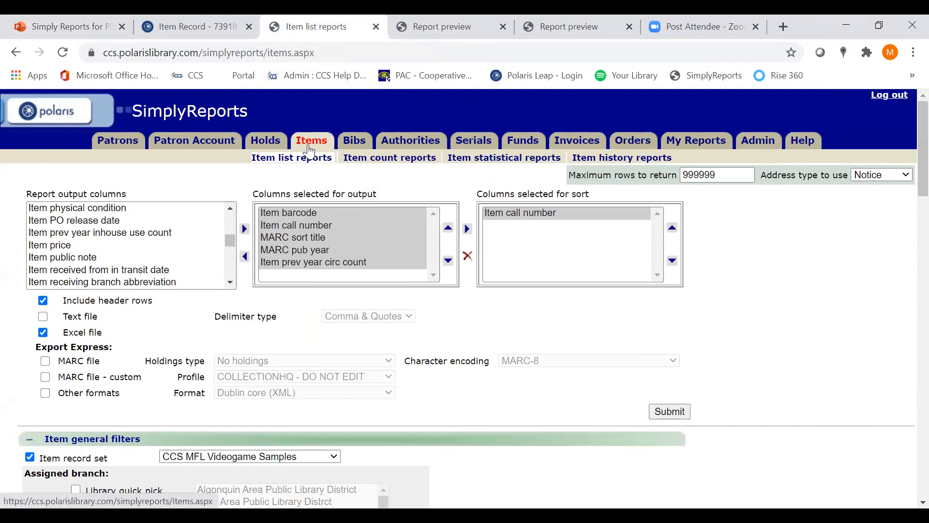
{"action": "left_click", "coordinate": [370, 163]}
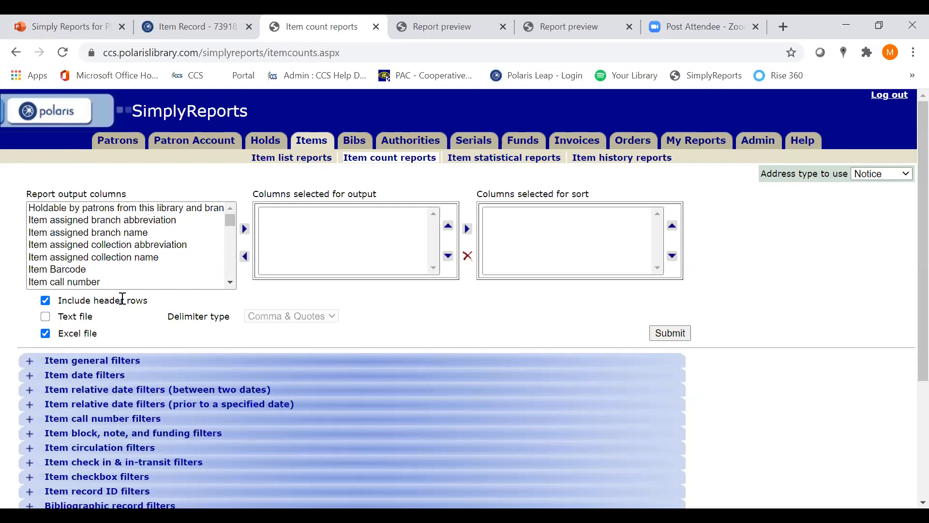
Add Item Barcode and Item call number to the output columns of the item count report
{"action": "left_click", "coordinate": [140, 269]}
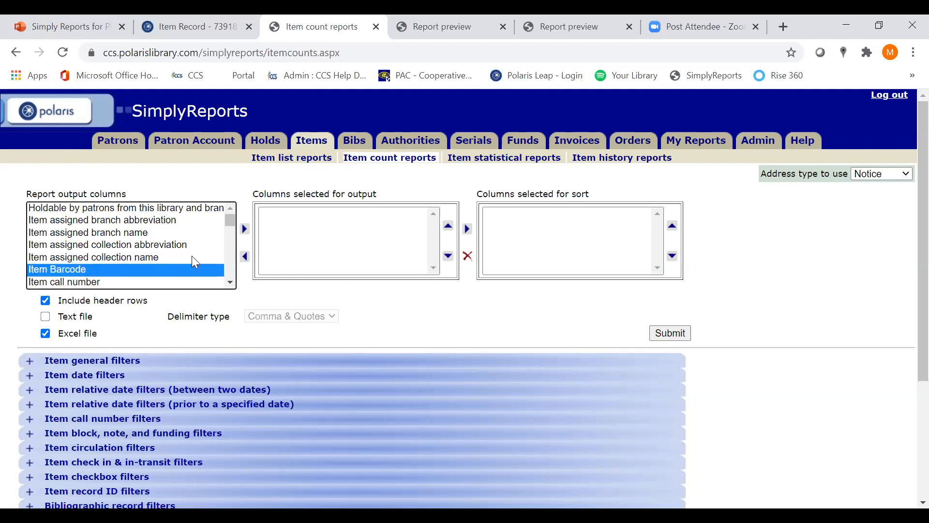
{"action": "left_click", "coordinate": [246, 230]}
{"action": "left_click", "coordinate": [144, 273]}
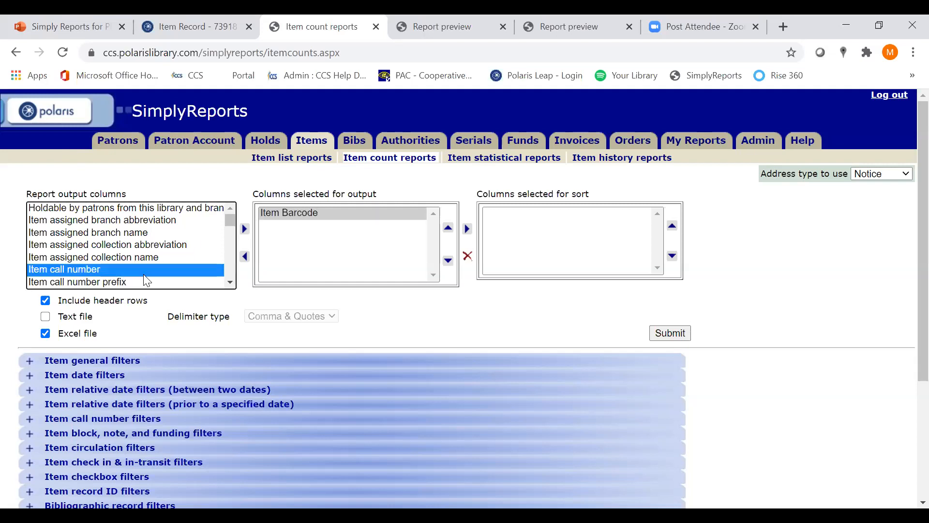
{"action": "left_click", "coordinate": [245, 232]}
Add MARC title and MARC pub year to the report's output columns
{"action": "scroll", "coordinate": [227, 233], "scroll_direction": "down", "scroll_amount": 10}
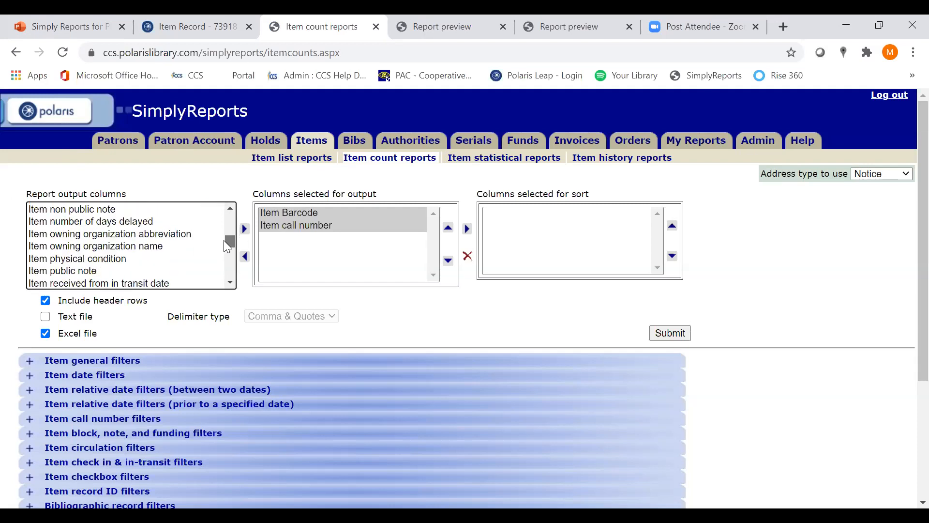
{"action": "scroll", "coordinate": [223, 247], "scroll_direction": "down", "scroll_amount": 6}
{"action": "scroll", "coordinate": [230, 212], "scroll_direction": "up", "scroll_amount": 1}
{"action": "scroll", "coordinate": [231, 218], "scroll_direction": "up", "scroll_amount": 1}
{"action": "left_click", "coordinate": [73, 282]}
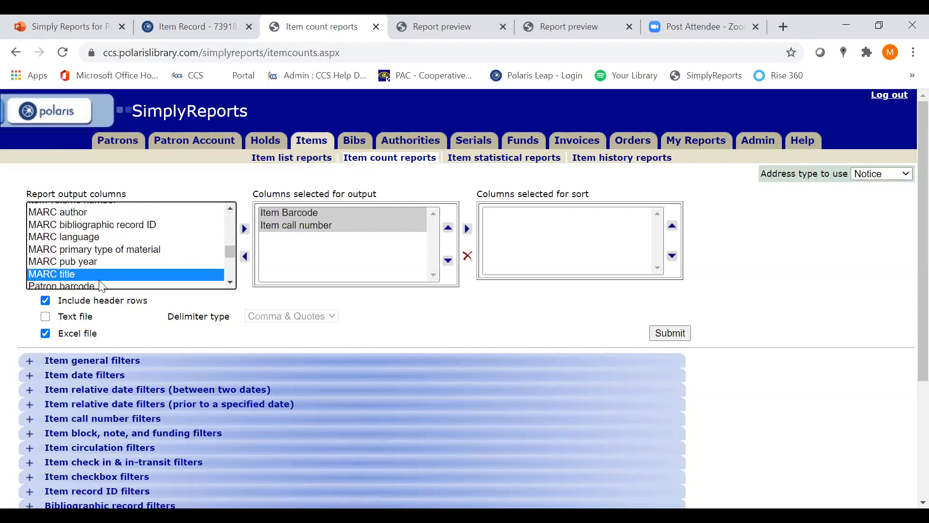
{"action": "left_click", "coordinate": [244, 228]}
{"action": "scroll", "coordinate": [193, 232], "scroll_direction": "up", "scroll_amount": 2}
{"action": "scroll", "coordinate": [193, 231], "scroll_direction": "down", "scroll_amount": 2}
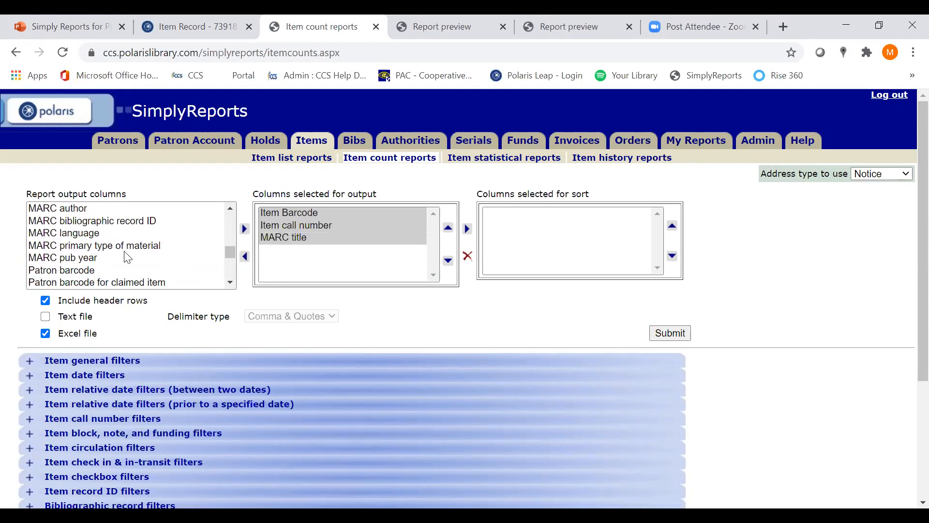
{"action": "left_click", "coordinate": [127, 259]}
{"action": "left_click", "coordinate": [244, 229]}
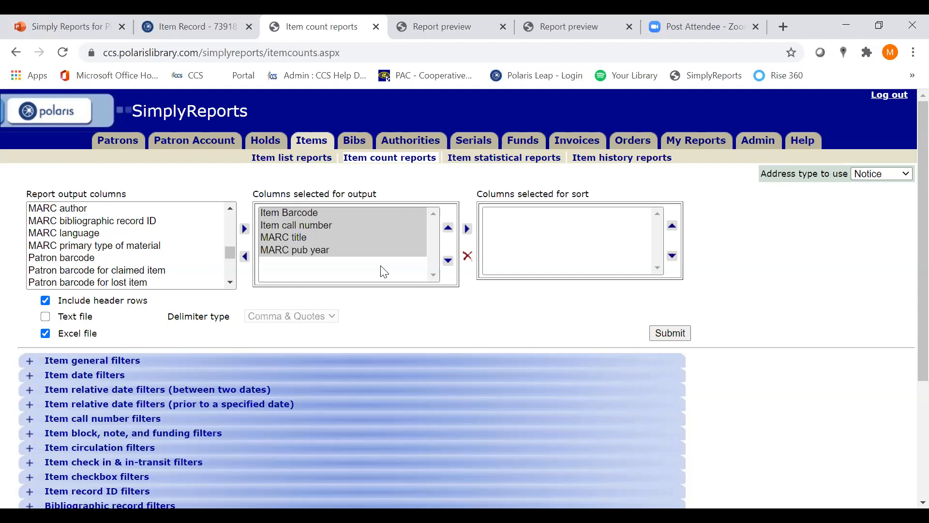
Add Item record history action to the report's output columns
{"action": "left_click", "coordinate": [231, 209]}
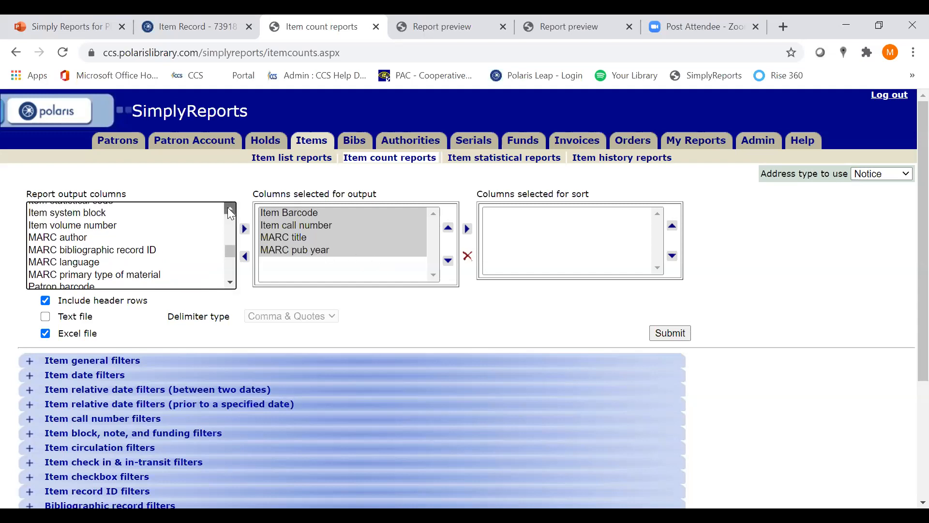
{"action": "left_click", "coordinate": [230, 209]}
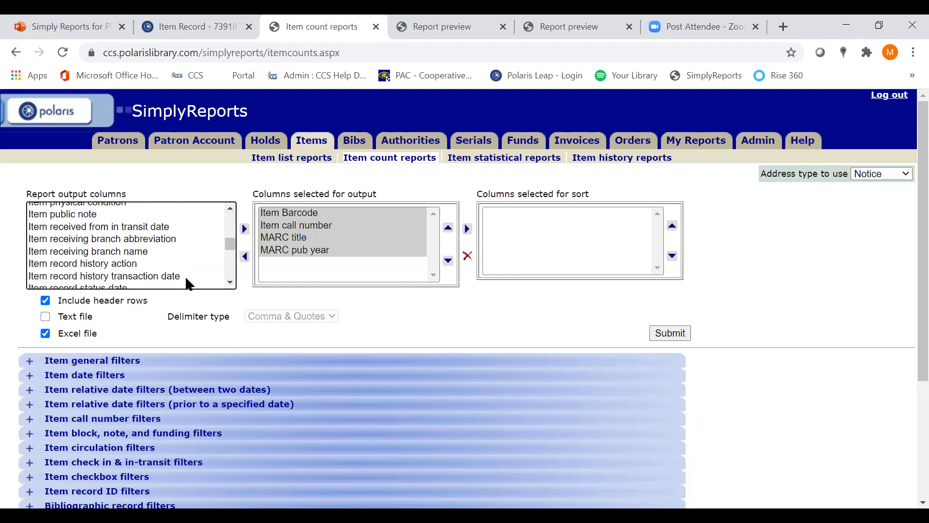
{"action": "left_click", "coordinate": [144, 267]}
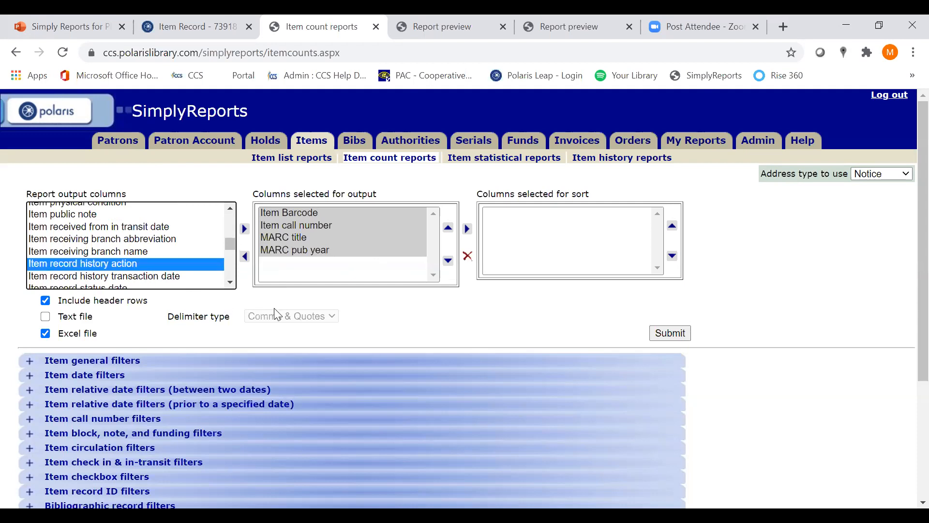
{"action": "left_click", "coordinate": [244, 229]}
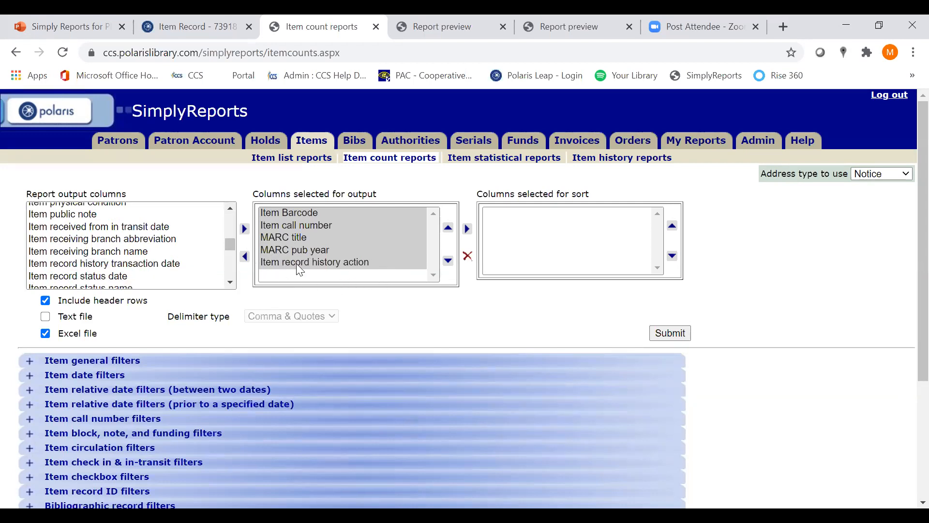
Set the report to sort by Item call number, then highlight Item record history action among the output columns
{"action": "left_click", "coordinate": [339, 226]}
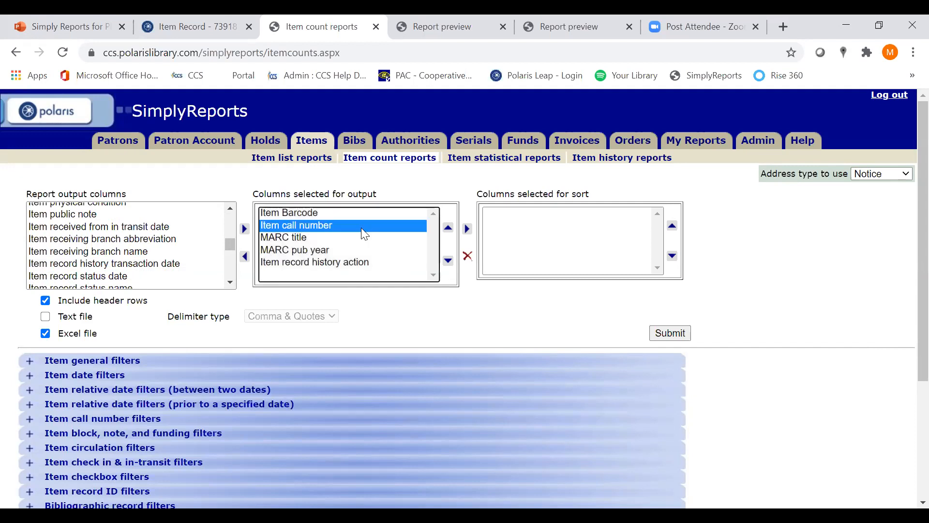
{"action": "left_click", "coordinate": [468, 229]}
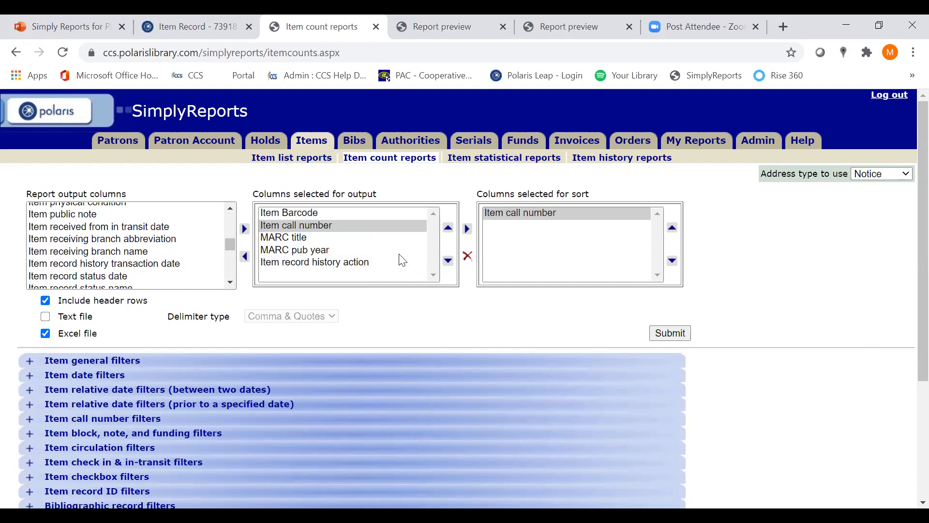
{"action": "left_click", "coordinate": [320, 262]}
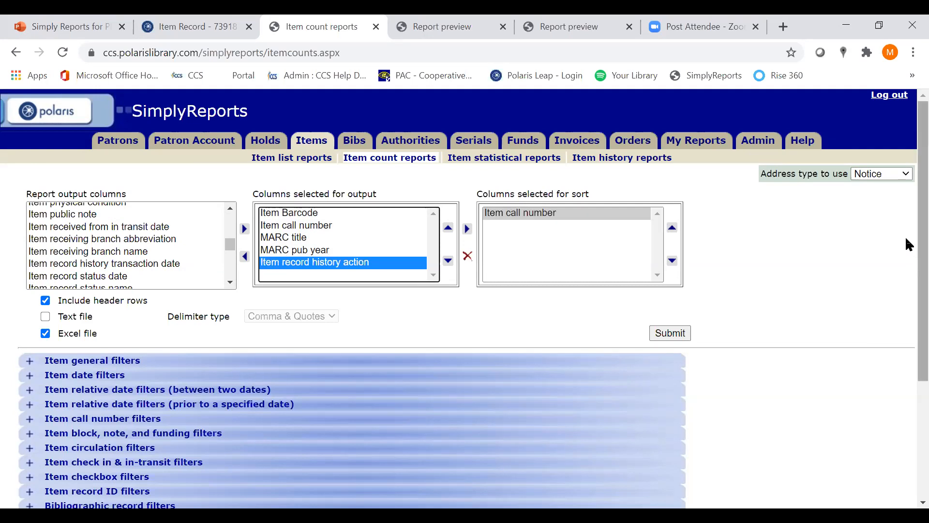
Expand the item general filters of the count report and enable the Item record set filter
{"action": "scroll", "coordinate": [907, 248], "scroll_direction": "down", "scroll_amount": 1}
{"action": "scroll", "coordinate": [907, 251], "scroll_direction": "down", "scroll_amount": 3}
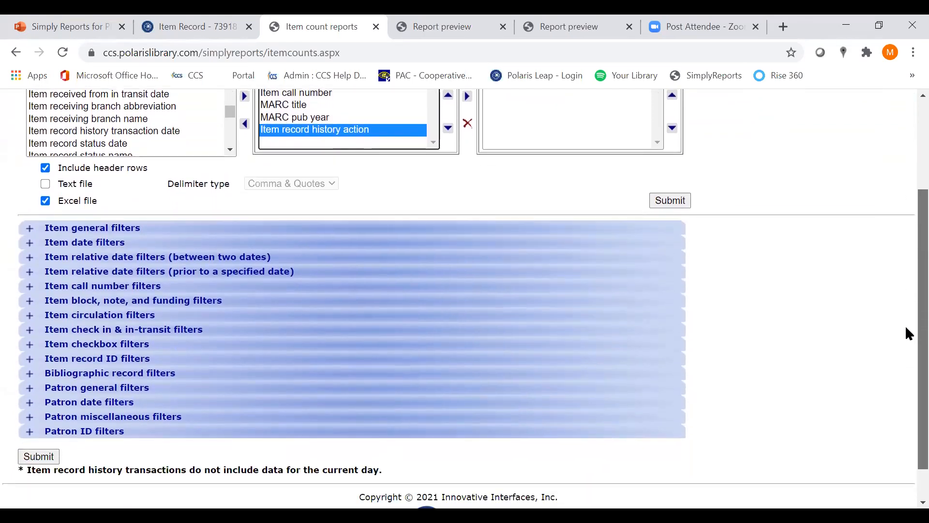
{"action": "left_click", "coordinate": [32, 234]}
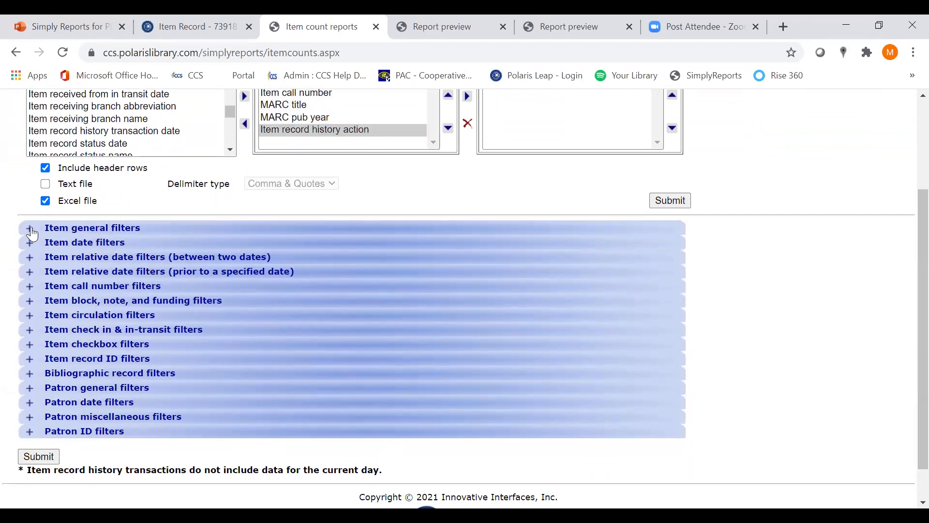
{"action": "scroll", "coordinate": [157, 274], "scroll_direction": "down", "scroll_amount": 12}
{"action": "scroll", "coordinate": [158, 274], "scroll_direction": "up", "scroll_amount": 13}
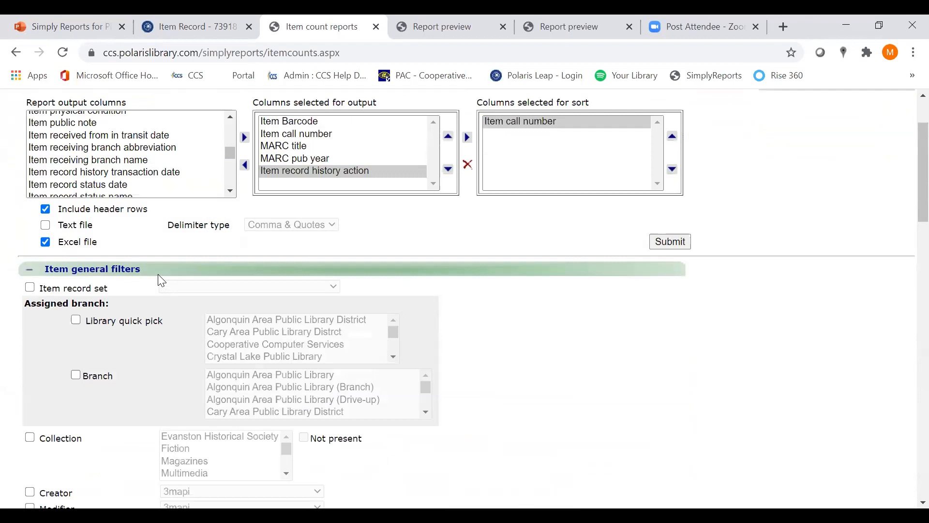
{"action": "left_click", "coordinate": [30, 287]}
Choose CCS MFL Videogame Samples as the item record set for the count report
{"action": "left_click", "coordinate": [250, 290]}
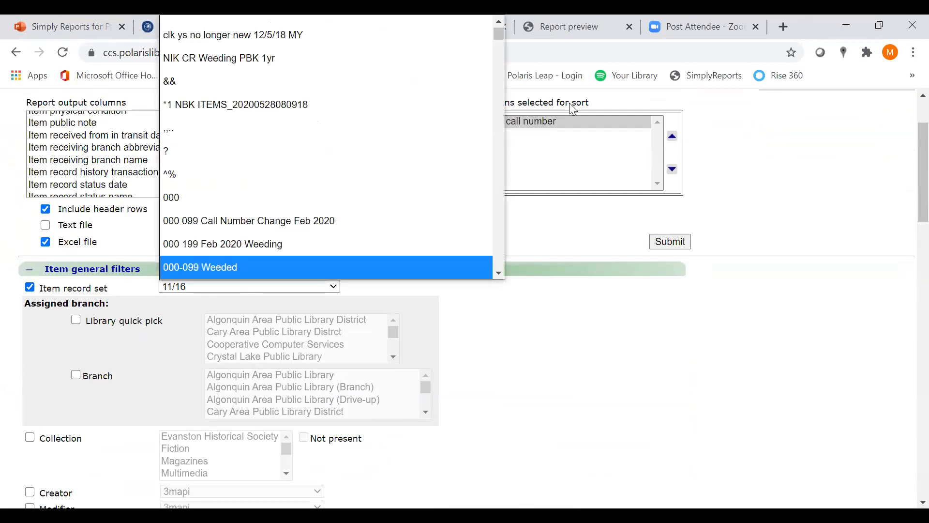
{"action": "scroll", "coordinate": [496, 41], "scroll_direction": "down", "scroll_amount": 10}
{"action": "scroll", "coordinate": [492, 80], "scroll_direction": "down", "scroll_amount": 15}
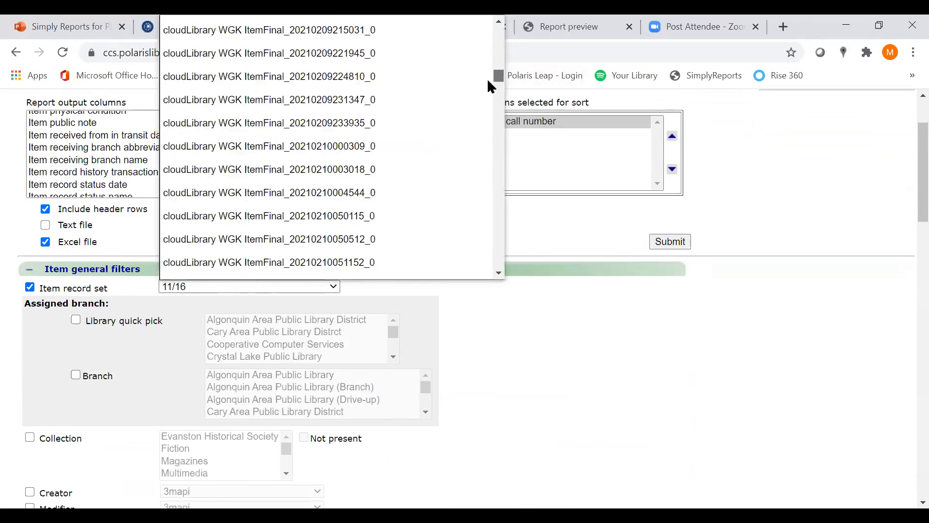
{"action": "left_click_drag", "start_coordinate": [497, 77], "coordinate": [498, 69]}
{"action": "scroll", "coordinate": [459, 104], "scroll_direction": "down", "scroll_amount": 12}
{"action": "scroll", "coordinate": [463, 109], "scroll_direction": "down", "scroll_amount": 6}
{"action": "scroll", "coordinate": [460, 108], "scroll_direction": "up", "scroll_amount": 3}
{"action": "left_click", "coordinate": [333, 194]}
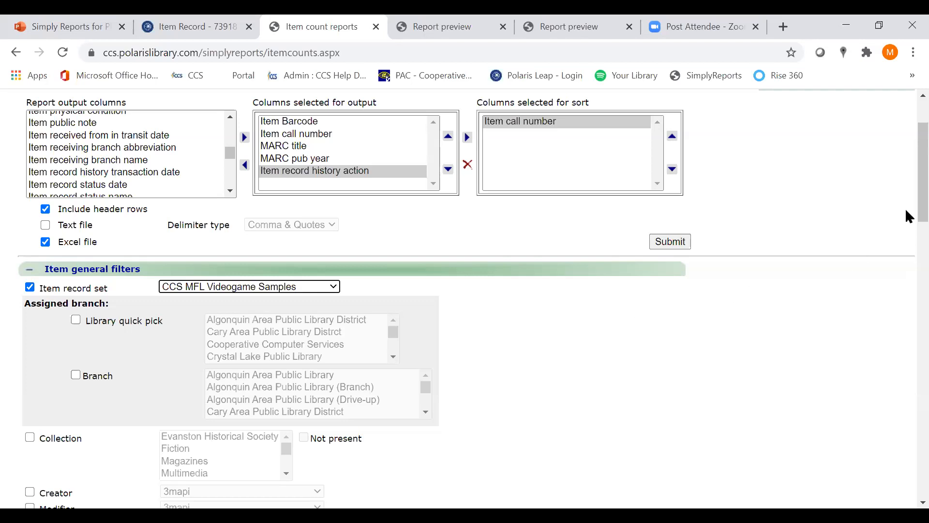
Enable the History action filter and limit it to the Checked out action
{"action": "left_click_drag", "start_coordinate": [906, 207], "coordinate": [905, 310]}
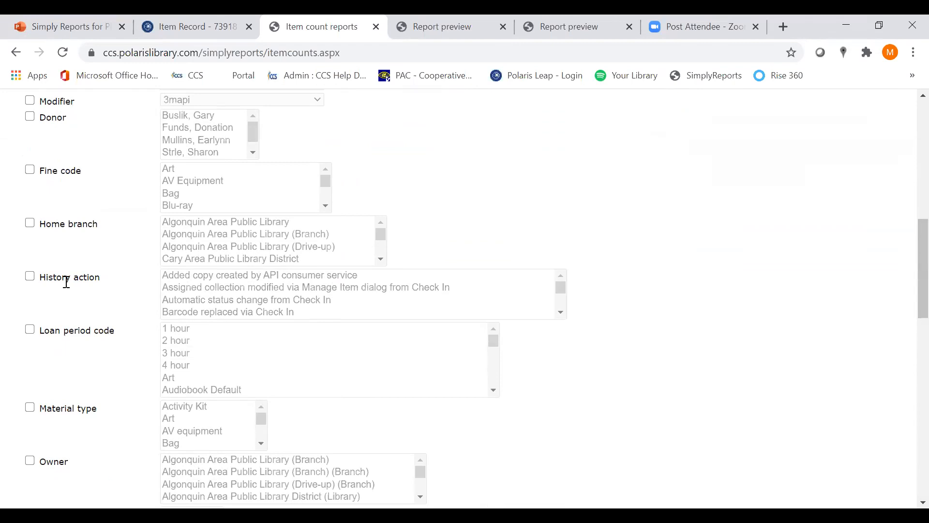
{"action": "left_click", "coordinate": [30, 280]}
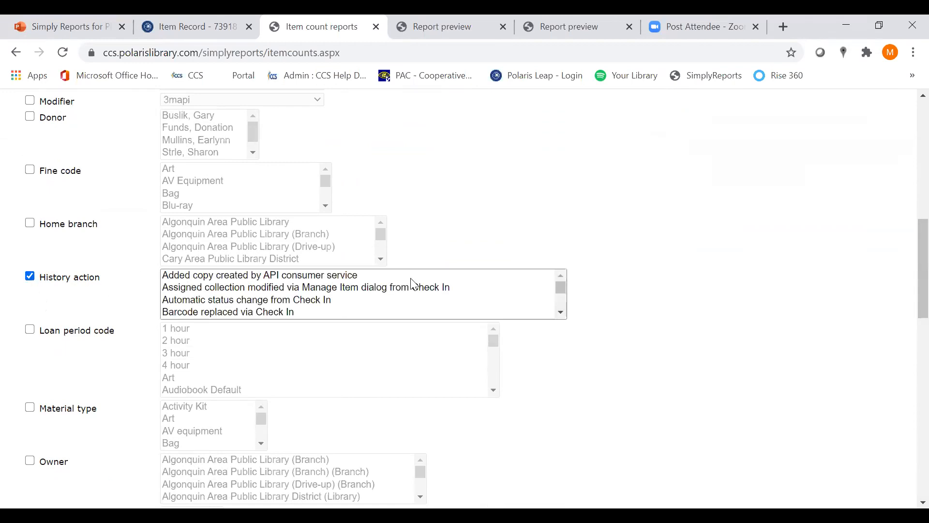
{"action": "left_click", "coordinate": [561, 314]}
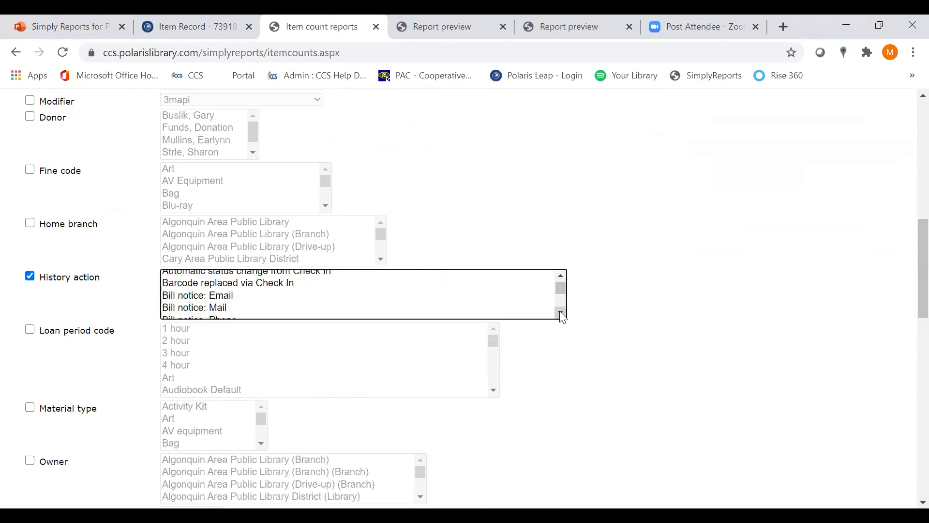
{"action": "left_click", "coordinate": [561, 313]}
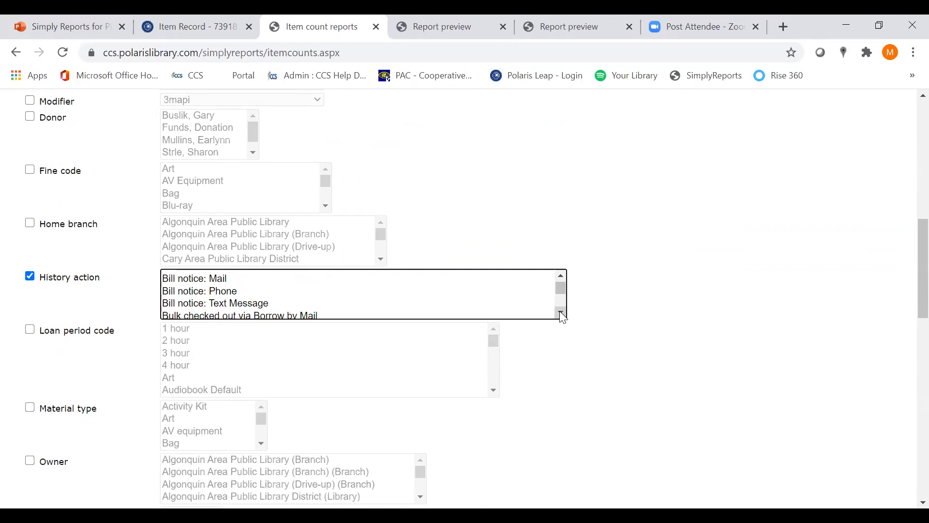
{"action": "left_click", "coordinate": [561, 313]}
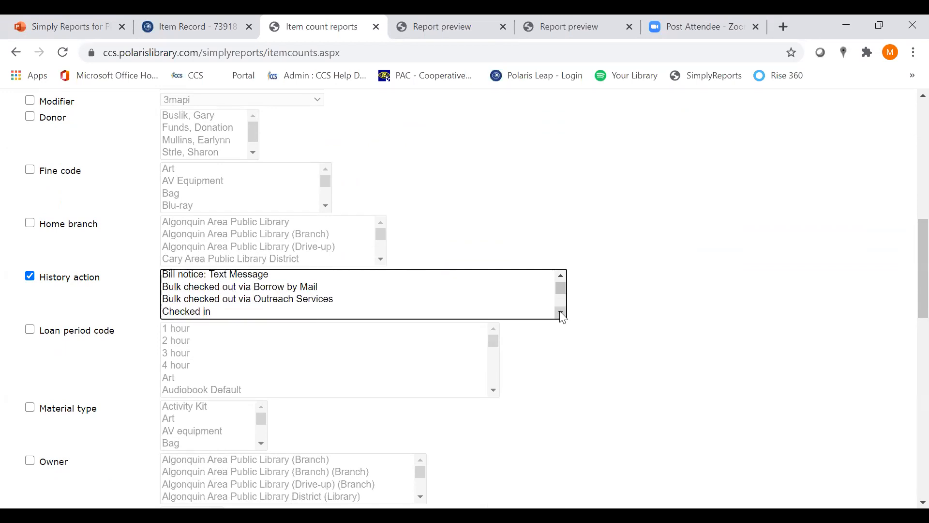
{"action": "left_click", "coordinate": [561, 314]}
{"action": "left_click", "coordinate": [561, 314]}
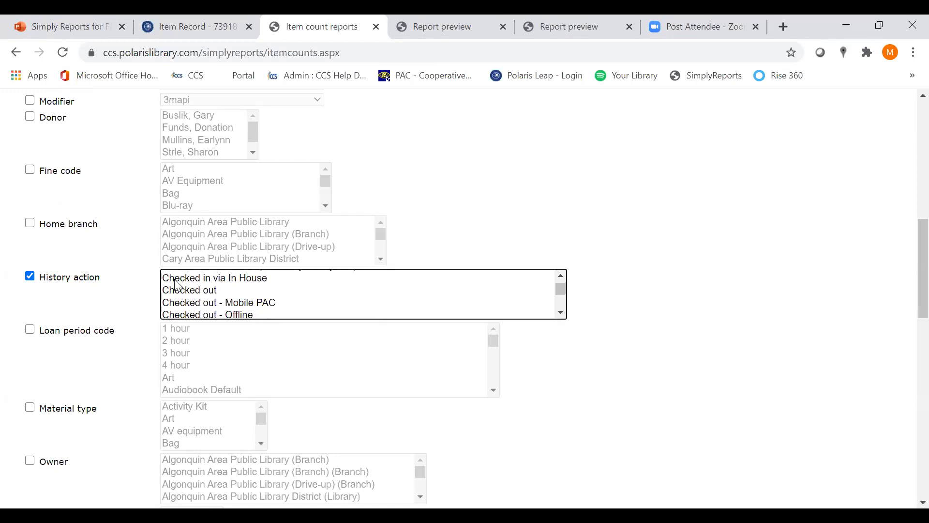
{"action": "left_click", "coordinate": [199, 291]}
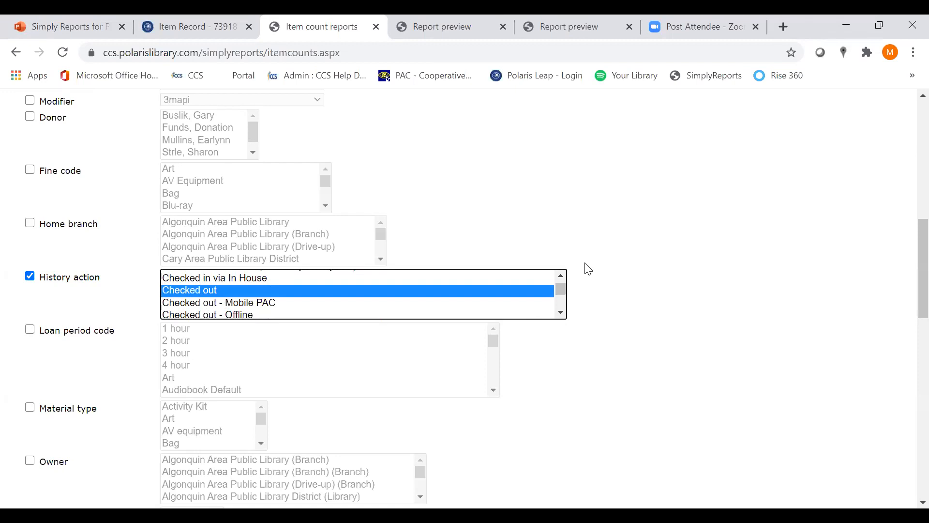
Add Checked out - Offline and Checked out - Self Check to the actions selected in the History action filter
{"action": "left_click", "coordinate": [561, 314]}
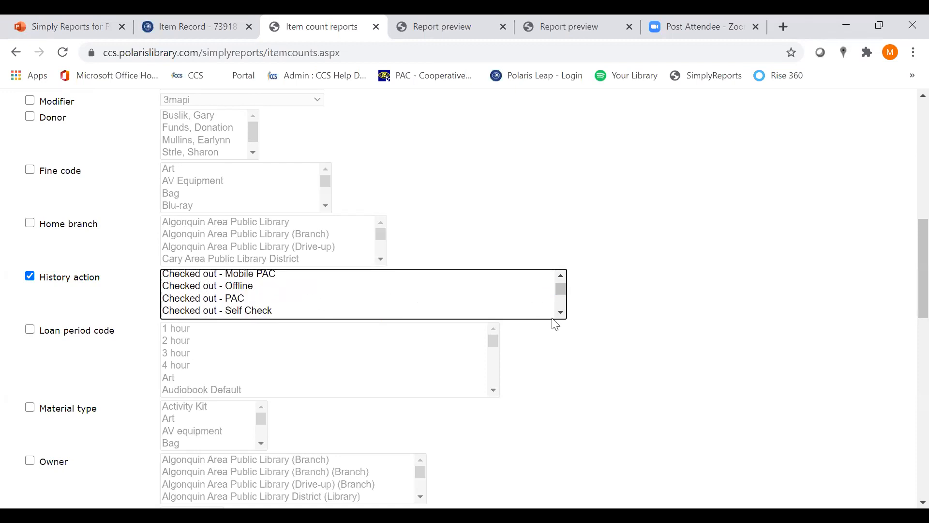
{"action": "left_click", "coordinate": [562, 314]}
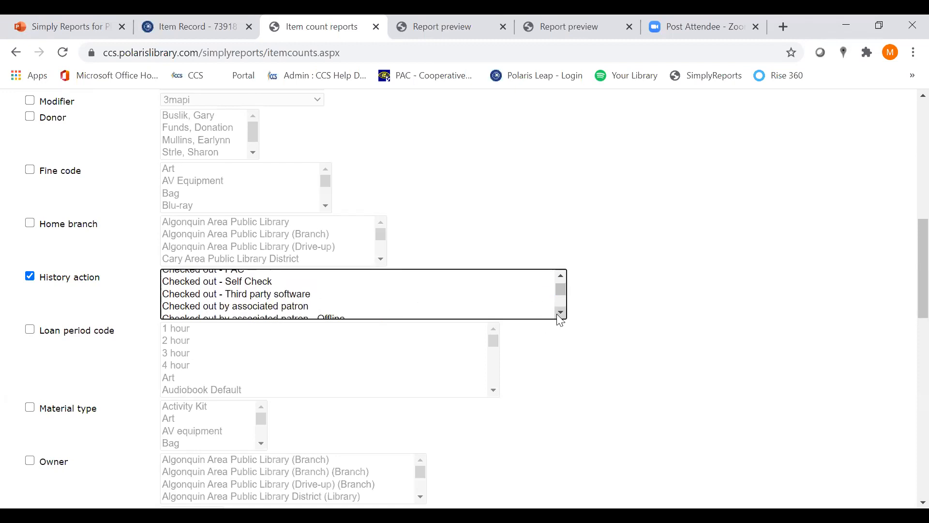
{"action": "left_click", "coordinate": [561, 275]}
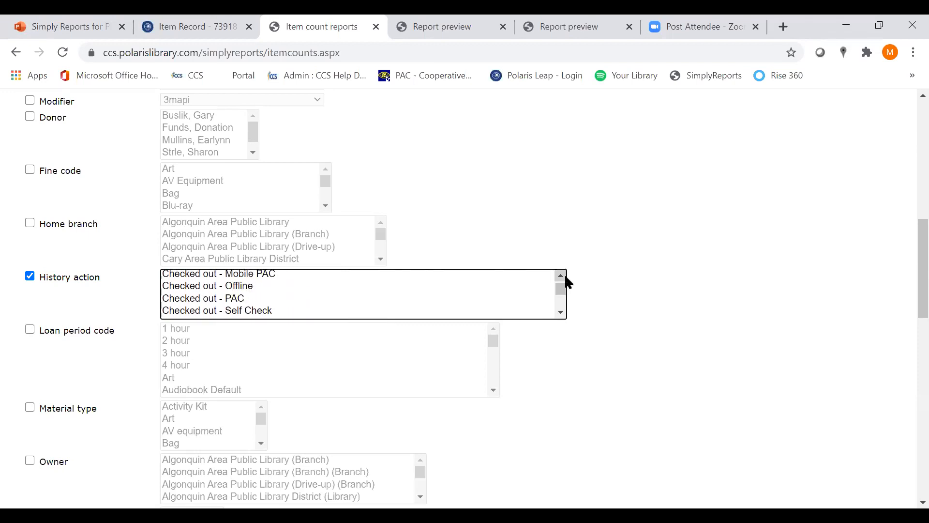
{"action": "left_click", "coordinate": [561, 276]}
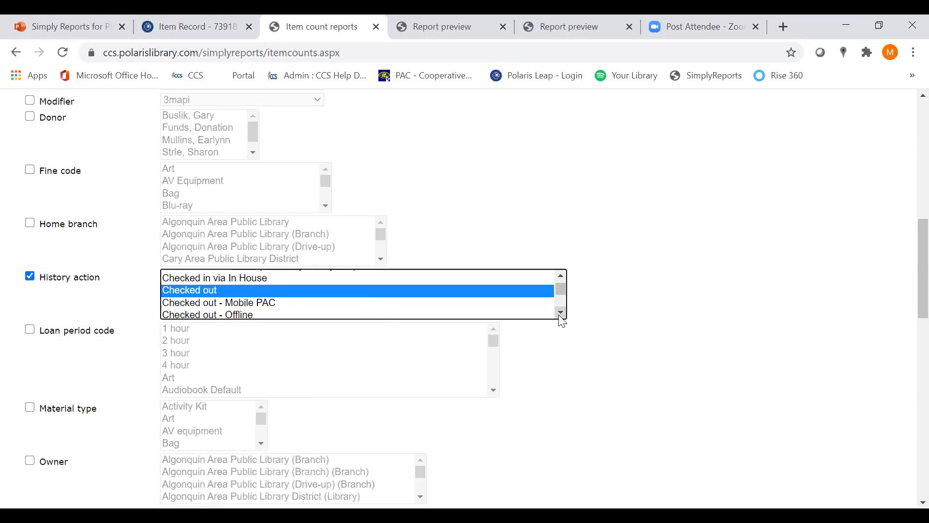
{"action": "left_click", "coordinate": [238, 315], "text": "ctrl"}
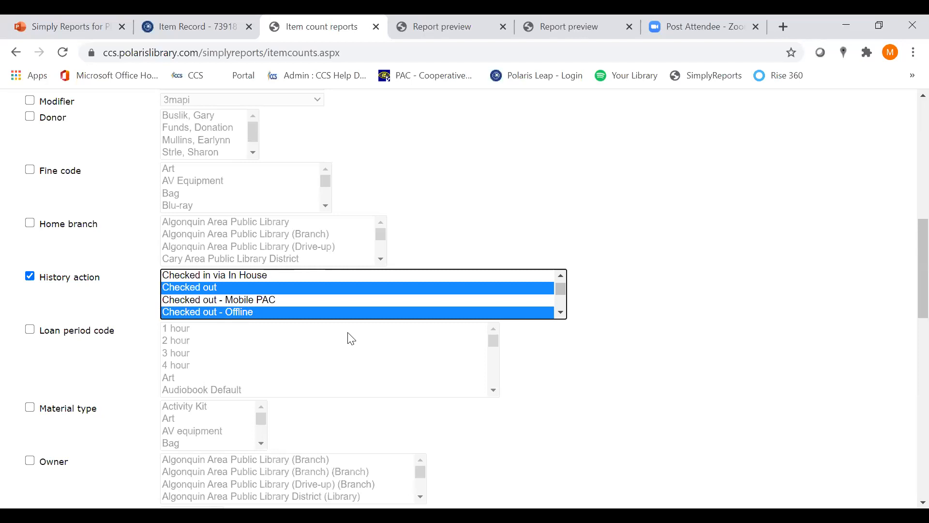
{"action": "left_click", "coordinate": [561, 313]}
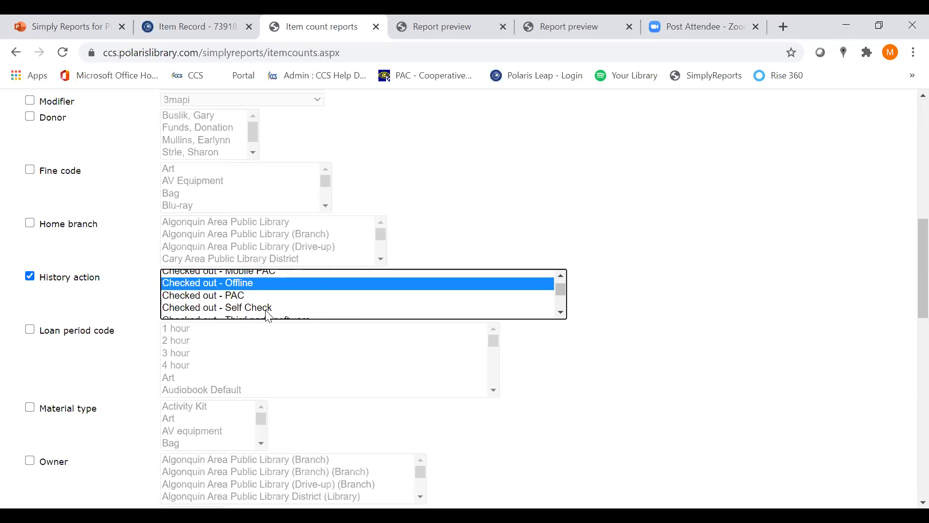
{"action": "left_click", "coordinate": [267, 309], "text": "ctrl"}
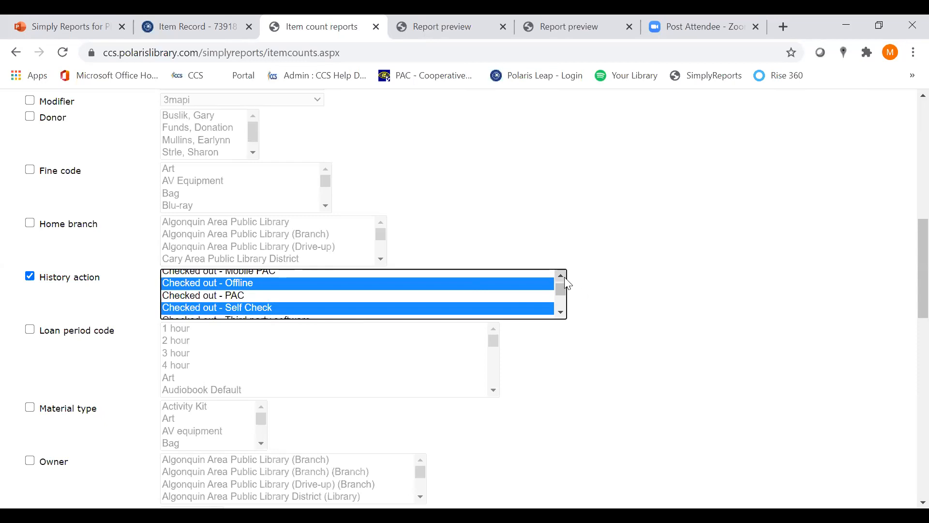
Review the checkout options in the History action filter and compare them with the actions in the Captain Toad item's history in Leap
{"action": "scroll", "coordinate": [567, 284], "scroll_direction": "up", "scroll_amount": 1}
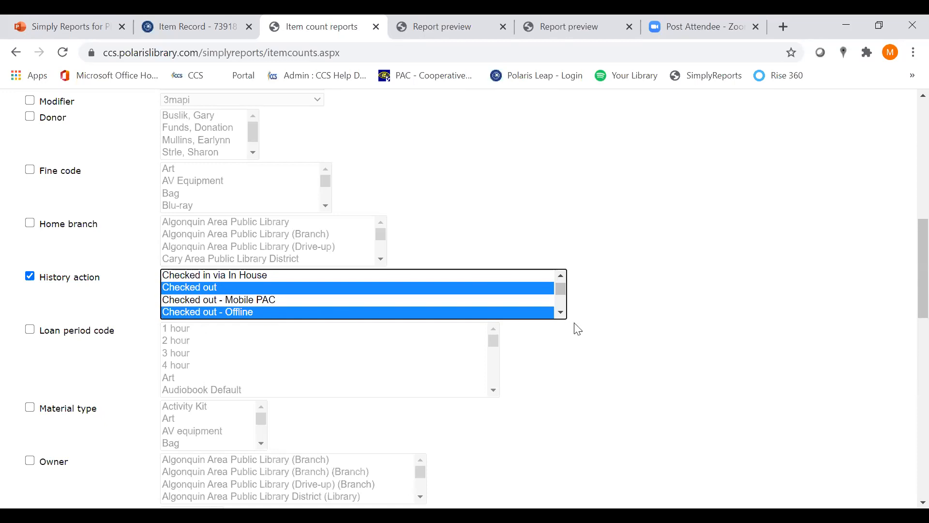
{"action": "scroll", "coordinate": [565, 321], "scroll_direction": "down", "scroll_amount": 1}
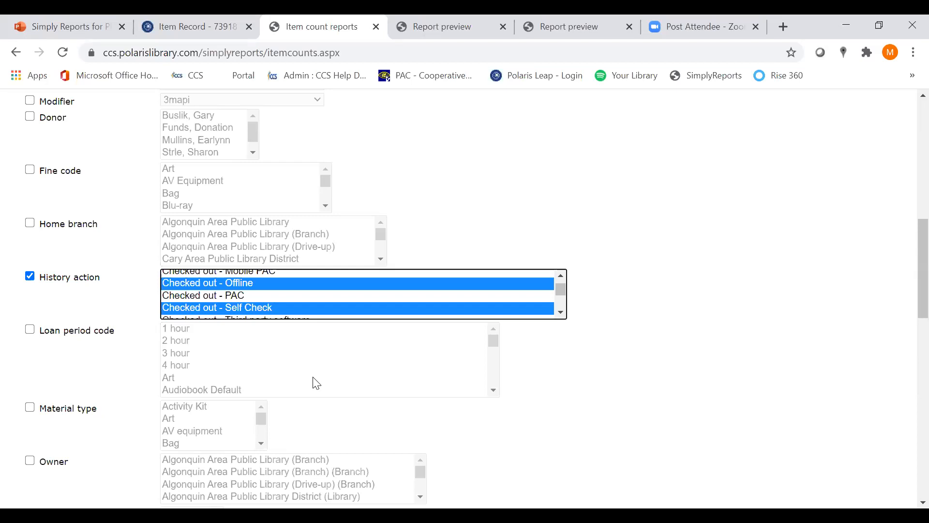
{"action": "left_click", "coordinate": [547, 488]}
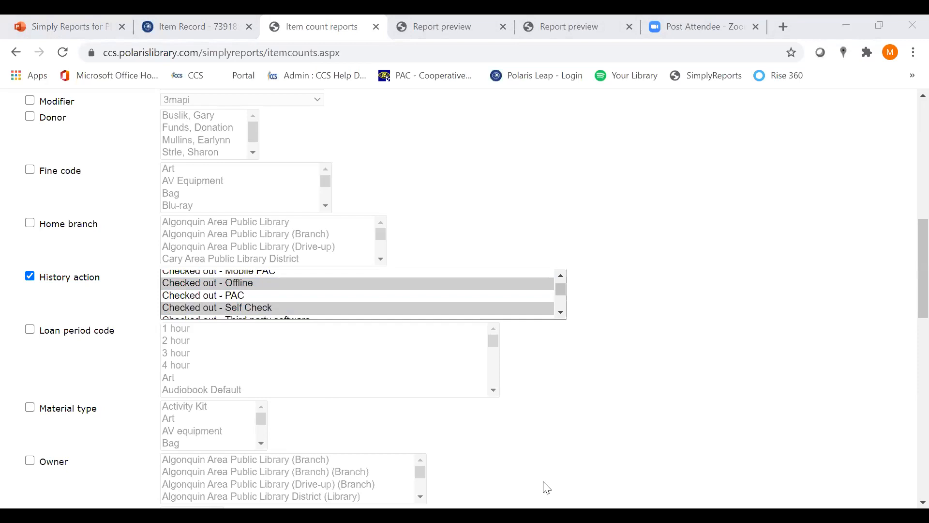
{"action": "left_click", "coordinate": [561, 312]}
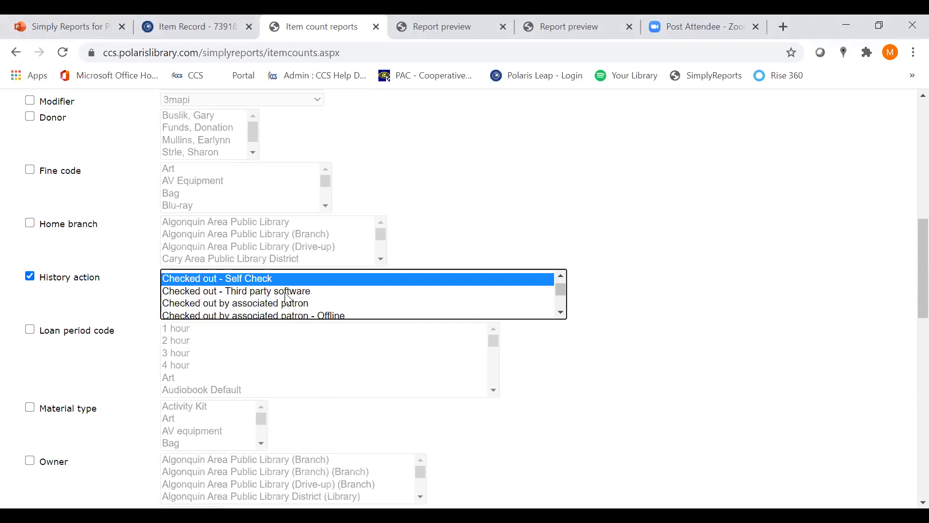
{"action": "left_click", "coordinate": [561, 279]}
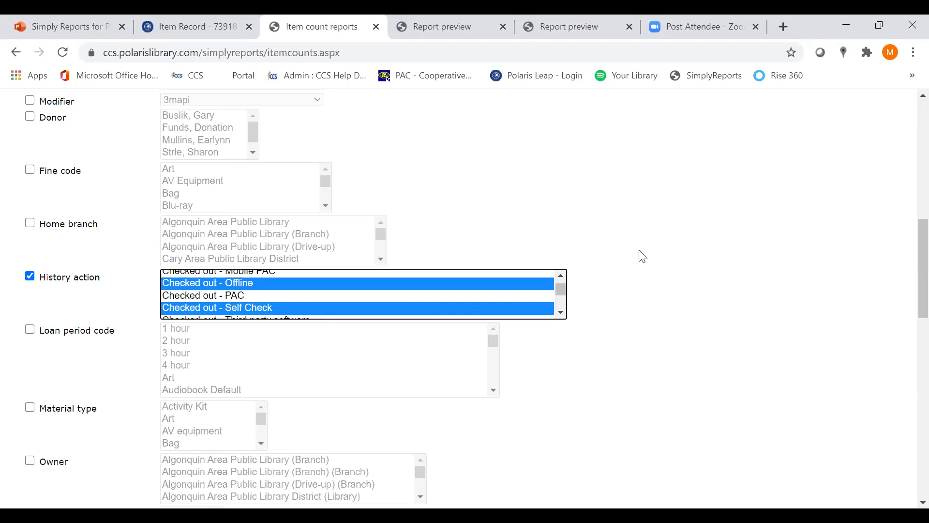
{"action": "left_click", "coordinate": [228, 22]}
{"action": "scroll", "coordinate": [145, 160], "scroll_direction": "up", "scroll_amount": 2}
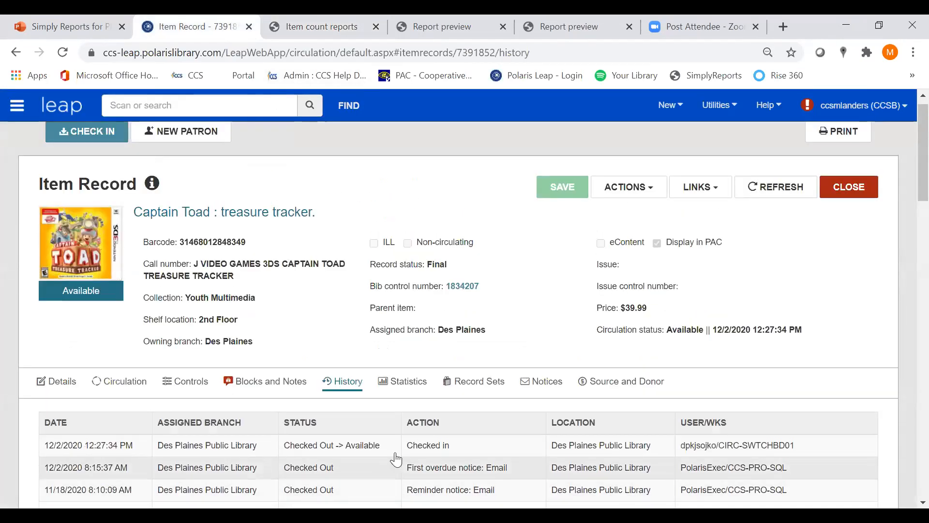
{"action": "scroll", "coordinate": [523, 400], "scroll_direction": "down", "scroll_amount": 1}
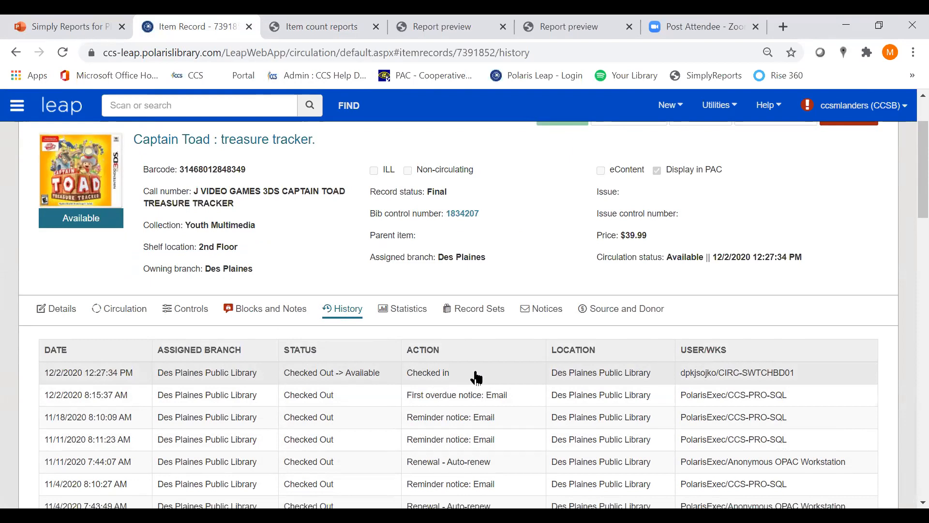
{"action": "left_click", "coordinate": [319, 24]}
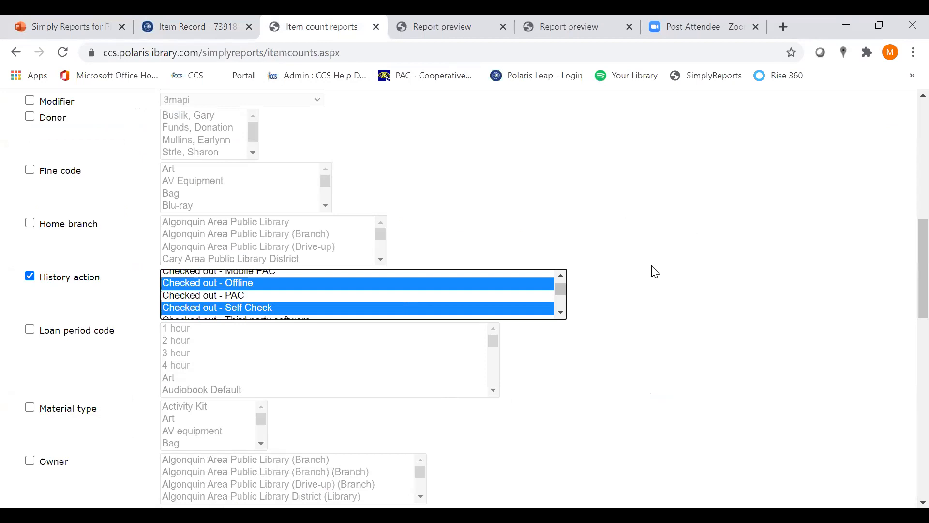
{"action": "scroll", "coordinate": [560, 291], "scroll_direction": "down", "scroll_amount": 1}
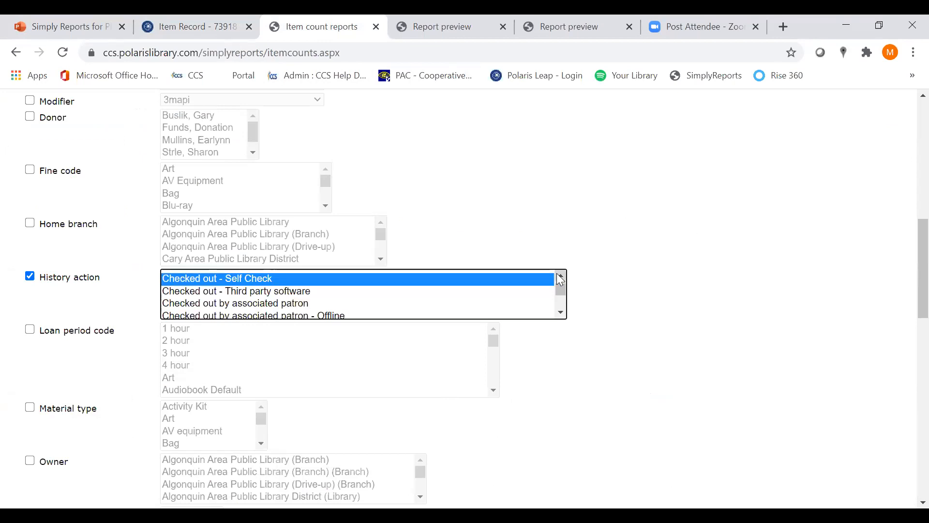
{"action": "scroll", "coordinate": [561, 280], "scroll_direction": "up", "scroll_amount": 1}
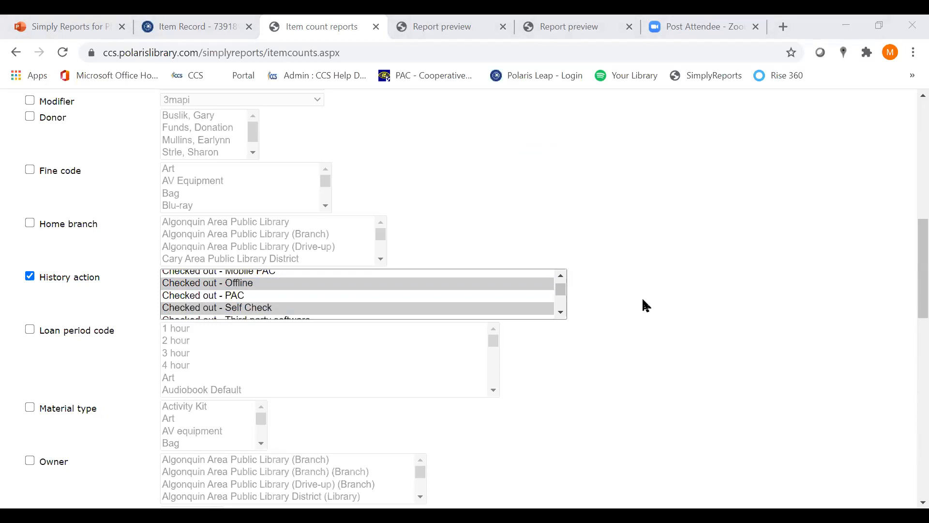
{"action": "left_click", "coordinate": [562, 276]}
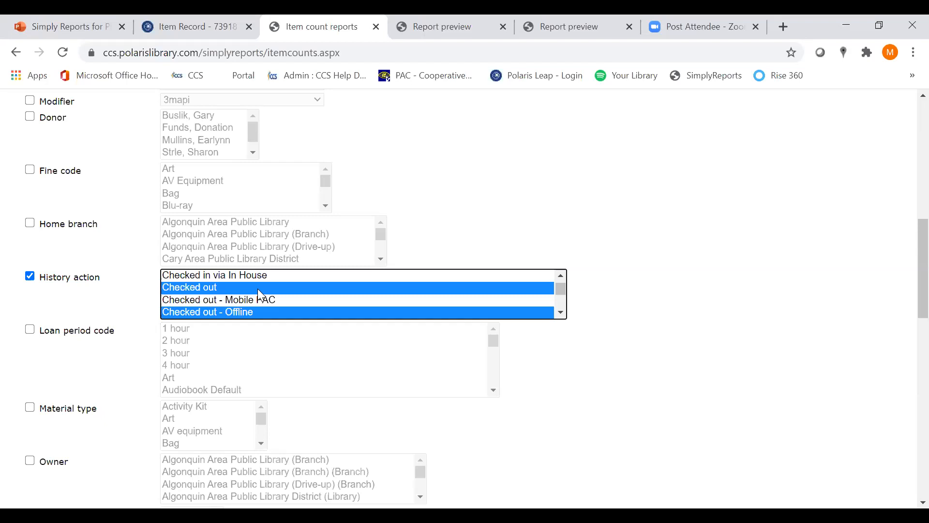
Expand the item date filters of the count report and enable the Item record history transaction date filter
{"action": "scroll", "coordinate": [729, 353], "scroll_direction": "down", "scroll_amount": 1}
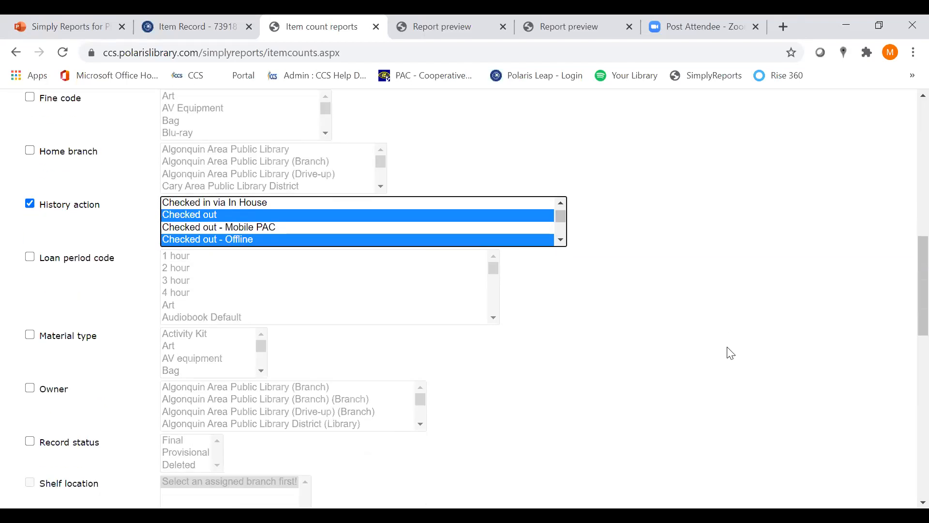
{"action": "scroll", "coordinate": [731, 354], "scroll_direction": "down", "scroll_amount": 2}
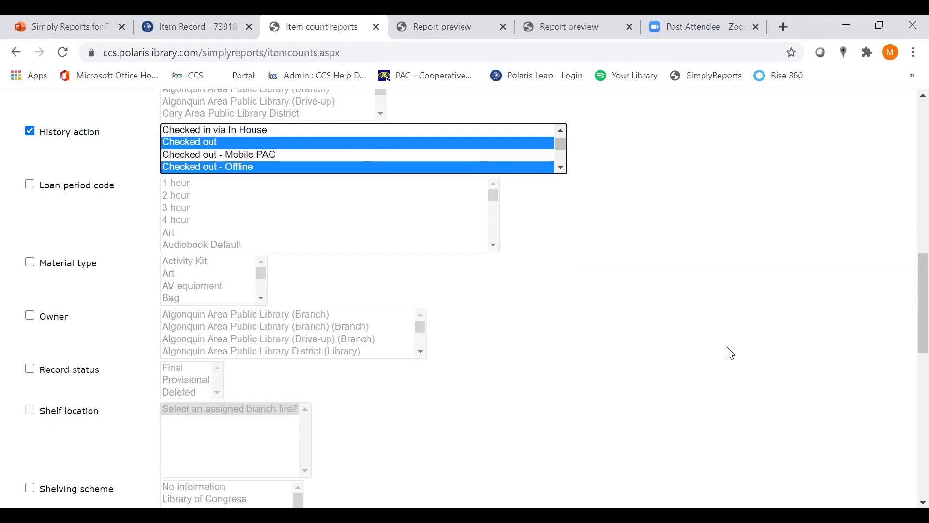
{"action": "scroll", "coordinate": [731, 353], "scroll_direction": "down", "scroll_amount": 4}
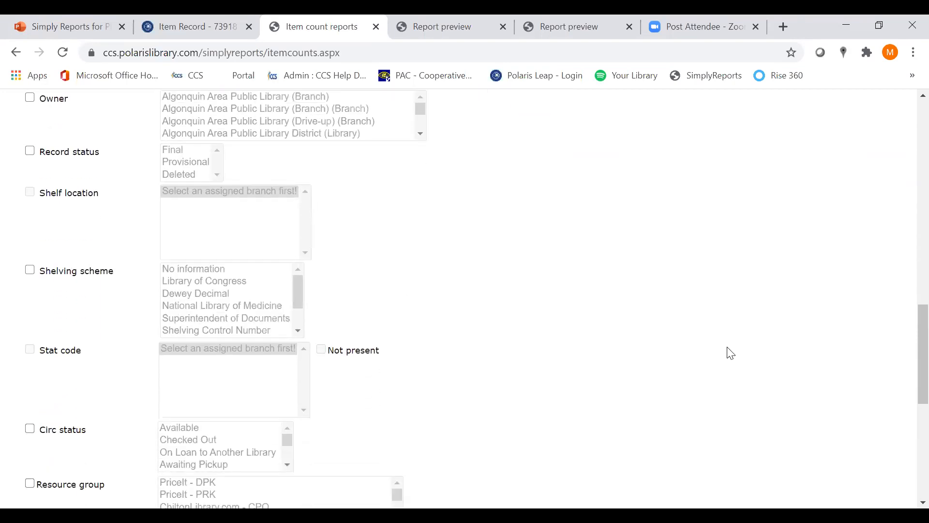
{"action": "scroll", "coordinate": [731, 354], "scroll_direction": "down", "scroll_amount": 3}
{"action": "scroll", "coordinate": [731, 354], "scroll_direction": "down", "scroll_amount": 1}
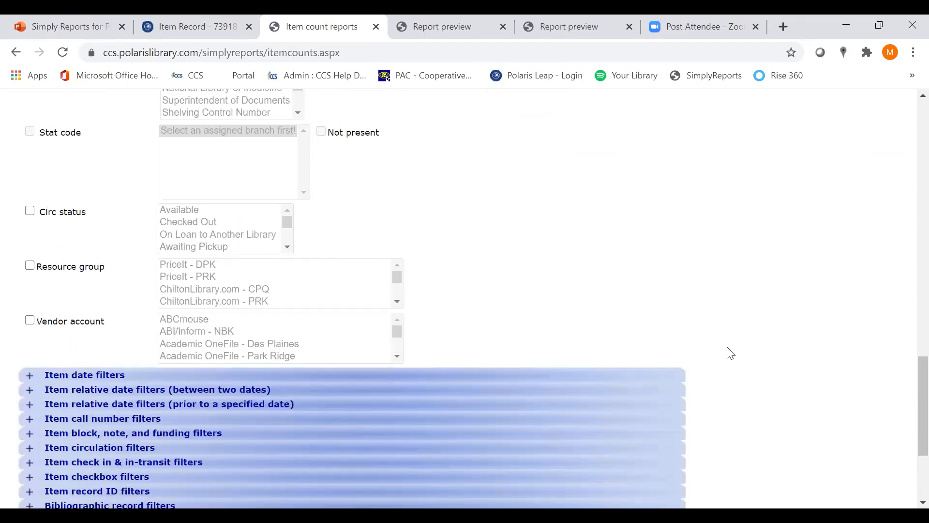
{"action": "scroll", "coordinate": [731, 353], "scroll_direction": "down", "scroll_amount": 3}
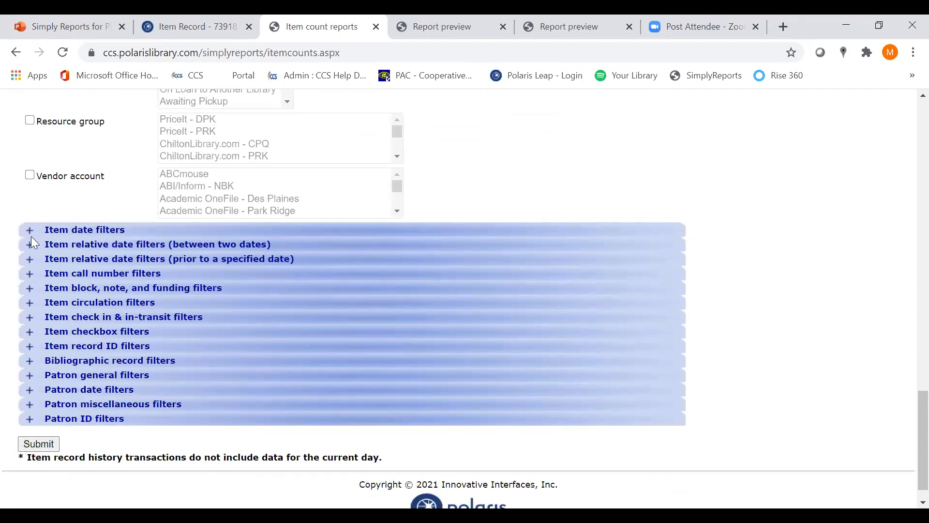
{"action": "left_click", "coordinate": [29, 232]}
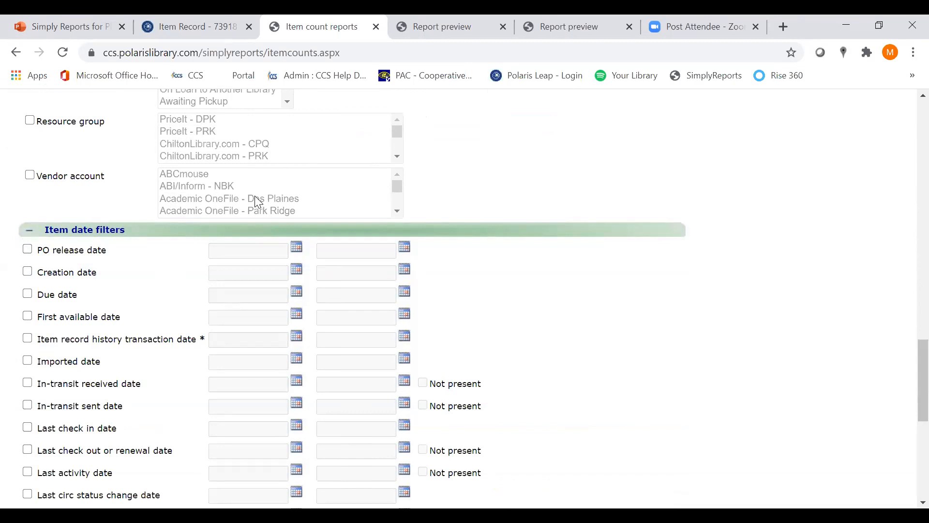
{"action": "left_click", "coordinate": [27, 338]}
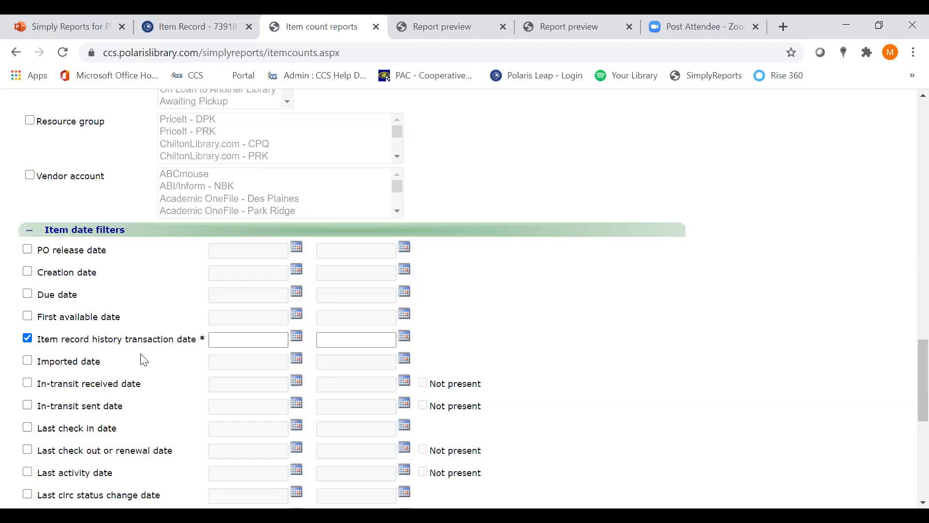
Set the start of the Item record history transaction date range to 1/1/2020
{"action": "left_click", "coordinate": [297, 347]}
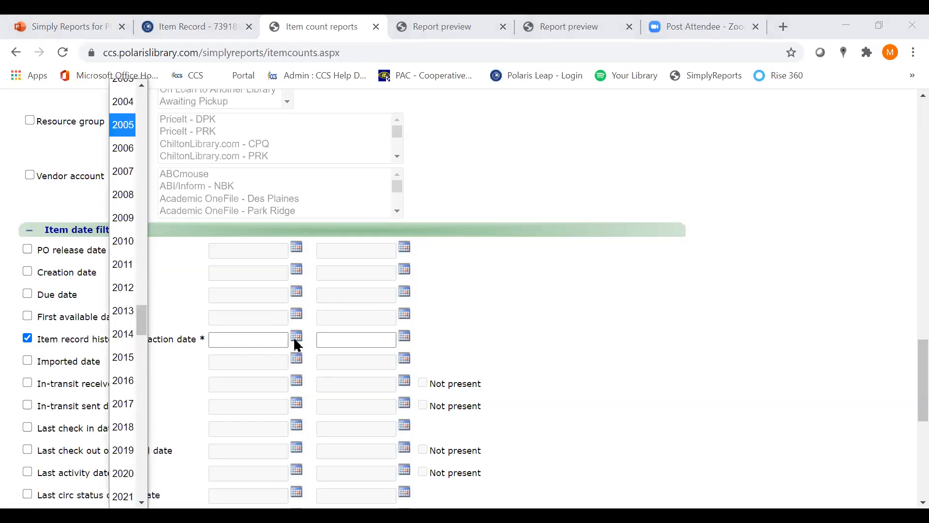
{"action": "left_click", "coordinate": [123, 473]}
{"action": "left_click", "coordinate": [51, 66]}
{"action": "left_click", "coordinate": [45, 91]}
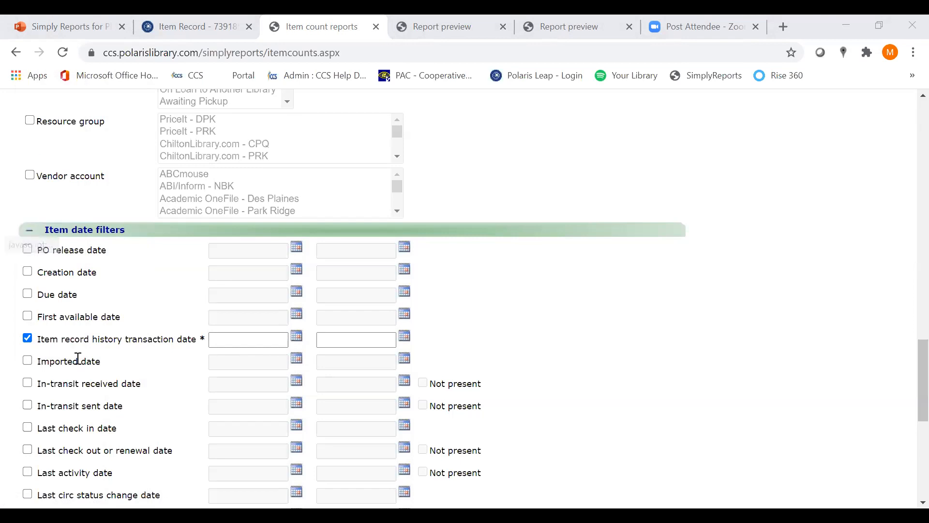
{"action": "left_click", "coordinate": [78, 358]}
Set the end of the Item record history transaction date range to 12/31/2020
{"action": "left_click", "coordinate": [408, 336]}
{"action": "left_click", "coordinate": [127, 67]}
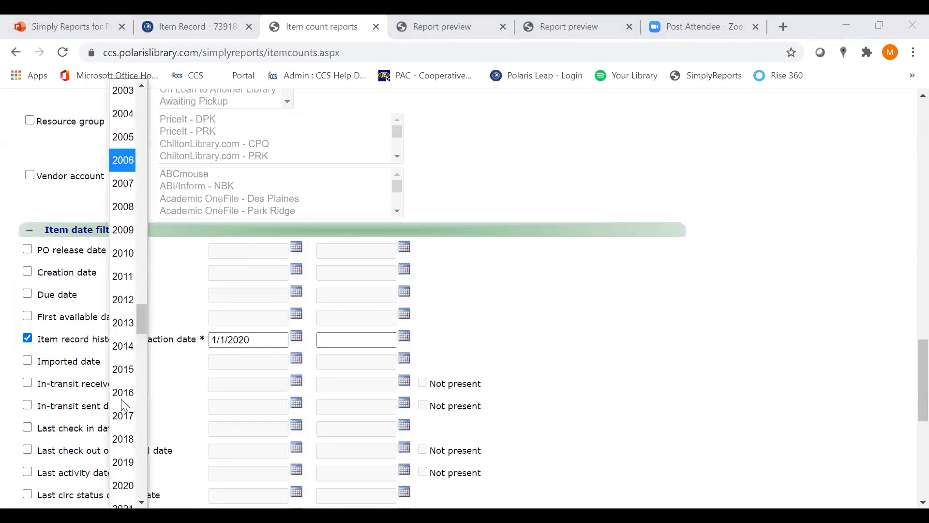
{"action": "left_click", "coordinate": [119, 482]}
{"action": "left_click", "coordinate": [55, 67]}
{"action": "left_click", "coordinate": [51, 351]}
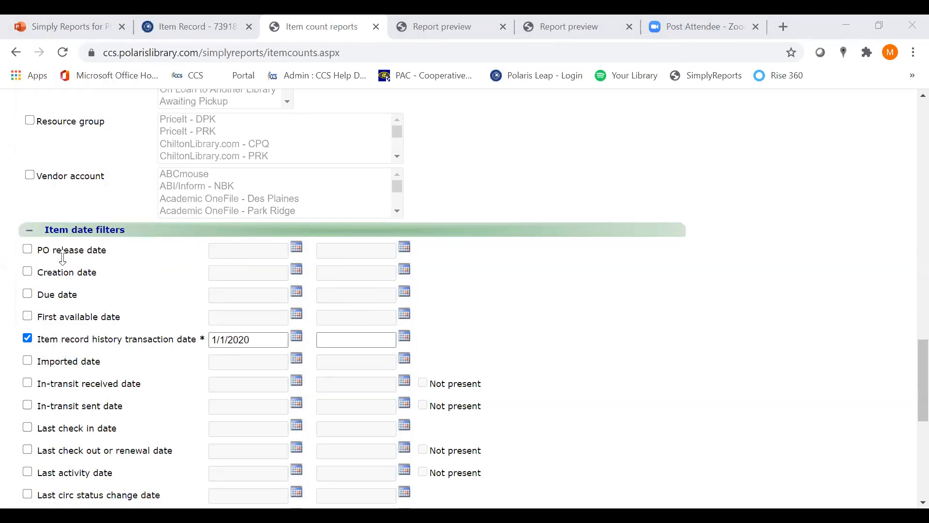
{"action": "left_click", "coordinate": [63, 258]}
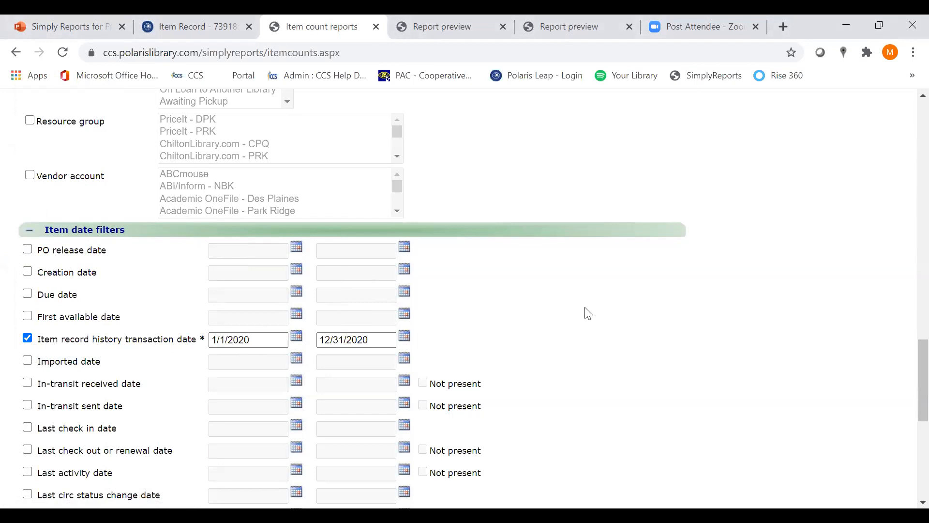
Submit the item count report and highlight the ActionTaken and NumberOfItems column headings in the preview
{"action": "scroll", "coordinate": [610, 324], "scroll_direction": "down", "scroll_amount": 3}
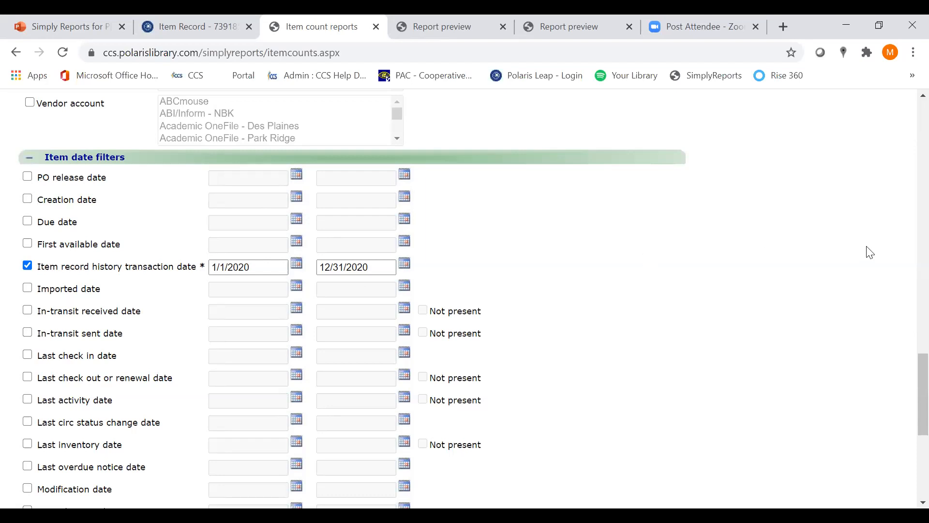
{"action": "left_click_drag", "start_coordinate": [905, 375], "coordinate": [907, 450]}
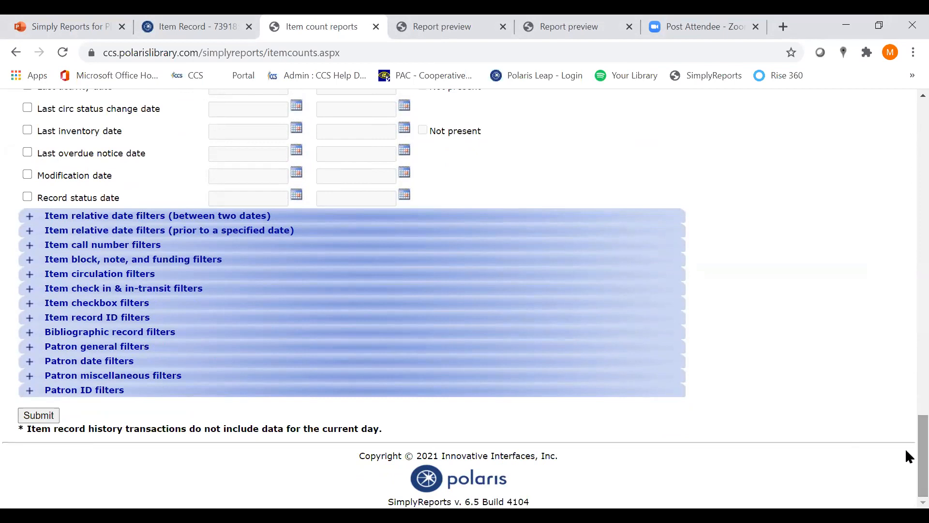
{"action": "left_click", "coordinate": [39, 415]}
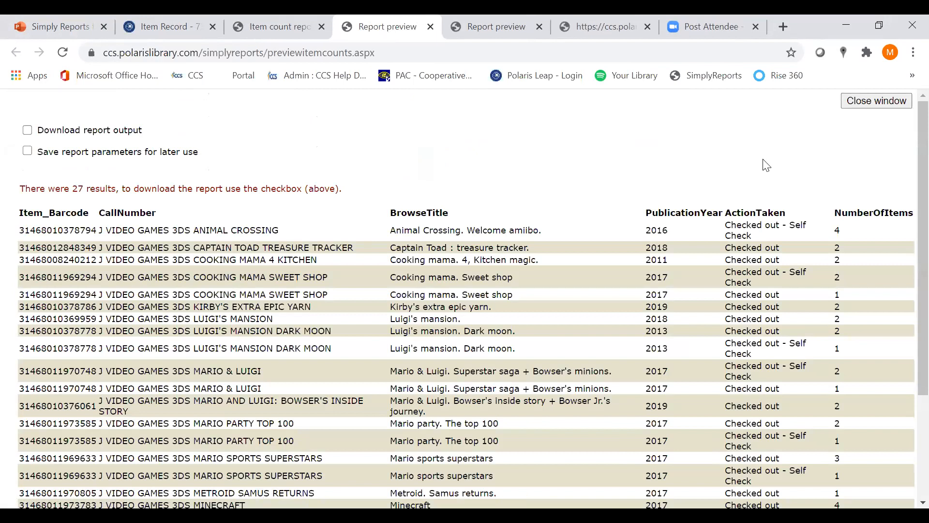
{"action": "left_click_drag", "start_coordinate": [730, 215], "coordinate": [786, 219]}
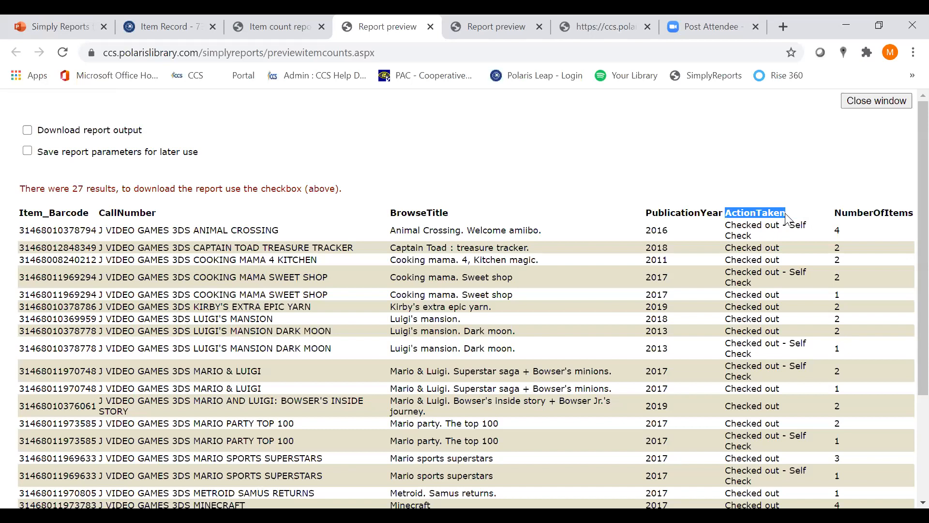
{"action": "left_click_drag", "start_coordinate": [834, 217], "coordinate": [913, 214]}
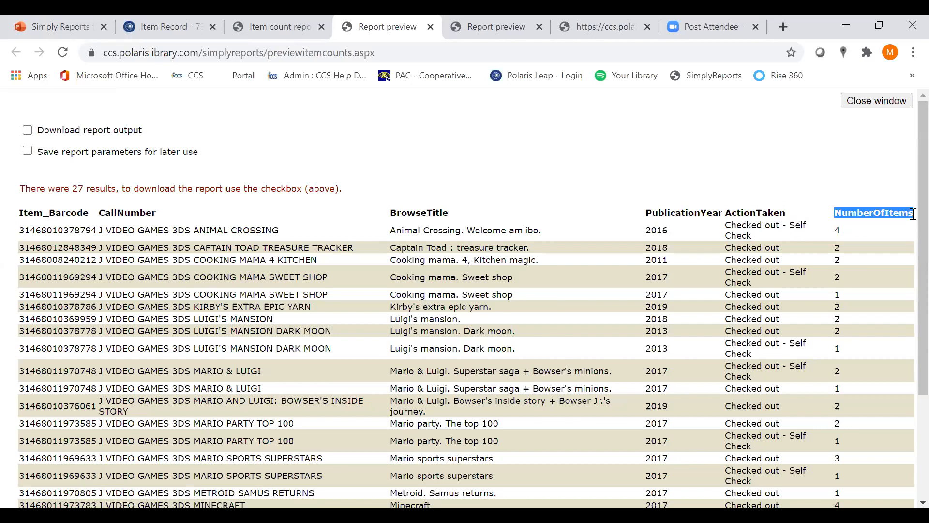
Highlight the two Luigi's mansion. Dark moon rows one after the other, and the Captain Toad : treasure tracker row in the report preview
{"action": "left_click_drag", "start_coordinate": [391, 333], "coordinate": [857, 331]}
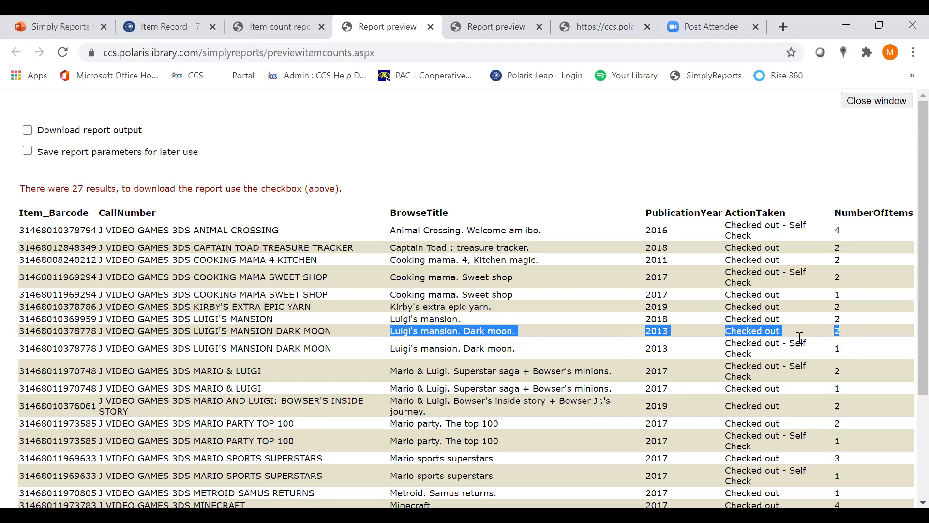
{"action": "left_click_drag", "start_coordinate": [390, 348], "coordinate": [482, 355]}
{"action": "left_click_drag", "start_coordinate": [571, 356], "coordinate": [845, 354]}
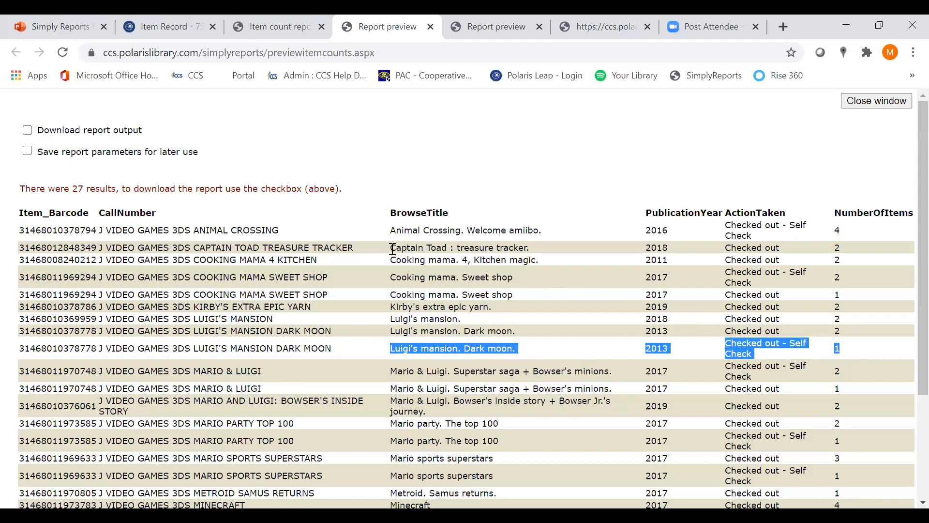
{"action": "left_click_drag", "start_coordinate": [393, 249], "coordinate": [859, 251]}
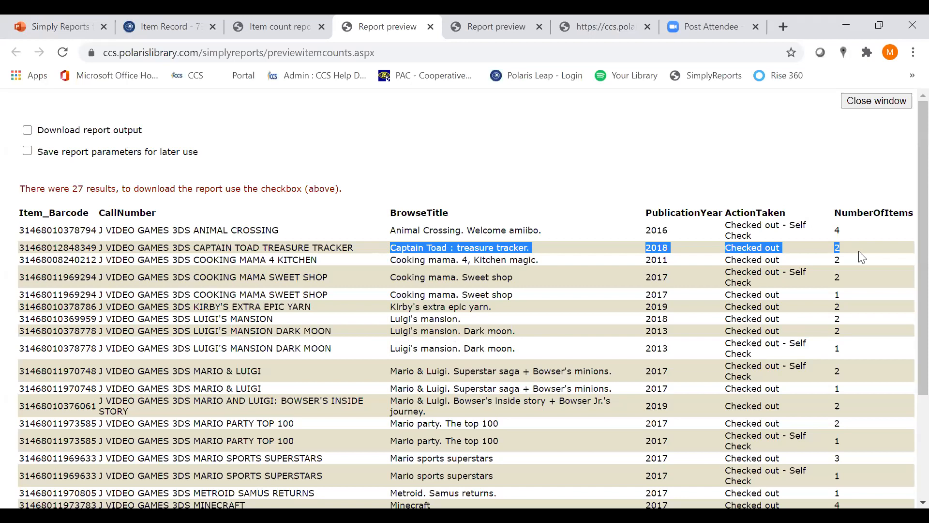
Open the item list reports page and look through the available report output columns down to the item last-activity dates
{"action": "left_click", "coordinate": [285, 27]}
{"action": "left_click_drag", "start_coordinate": [921, 456], "coordinate": [903, 135]}
{"action": "left_click", "coordinate": [274, 160]}
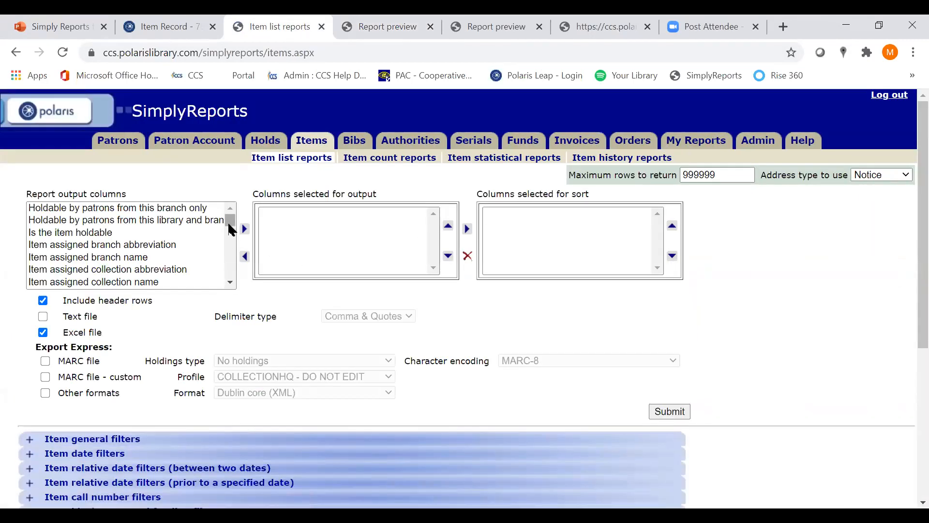
{"action": "left_click", "coordinate": [231, 282]}
{"action": "left_click_drag", "start_coordinate": [232, 283], "coordinate": [232, 286]}
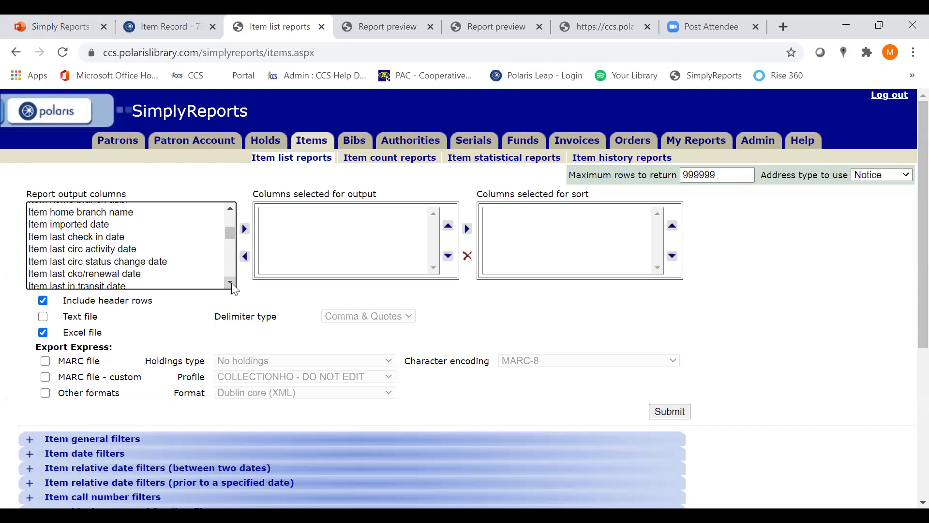
Return to the item count report preview, and switch to the Simply Reports for Public Services presentation in PowerPoint
{"action": "left_click", "coordinate": [394, 21]}
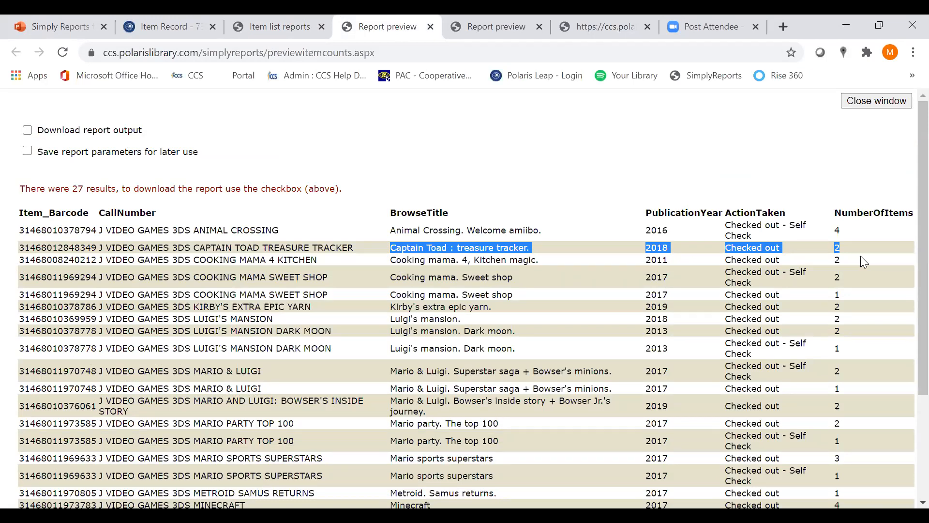
{"action": "left_click", "coordinate": [58, 26]}
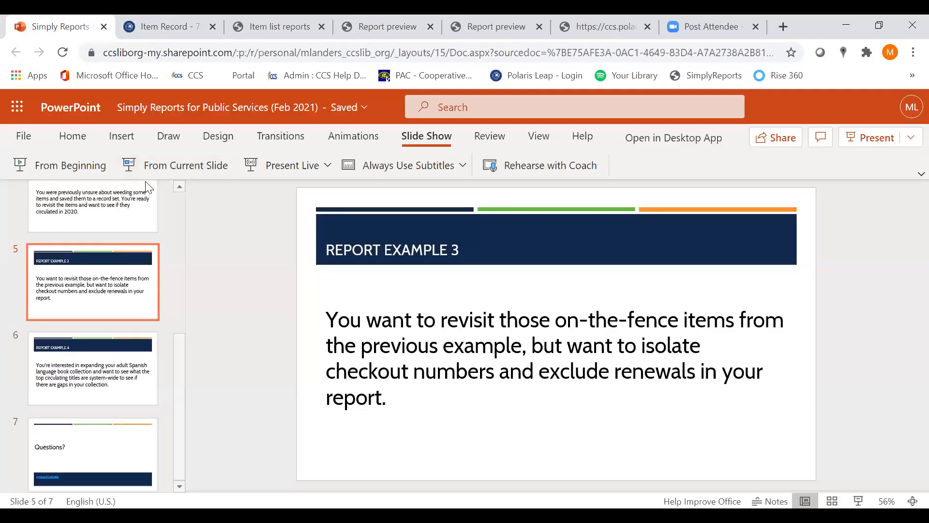
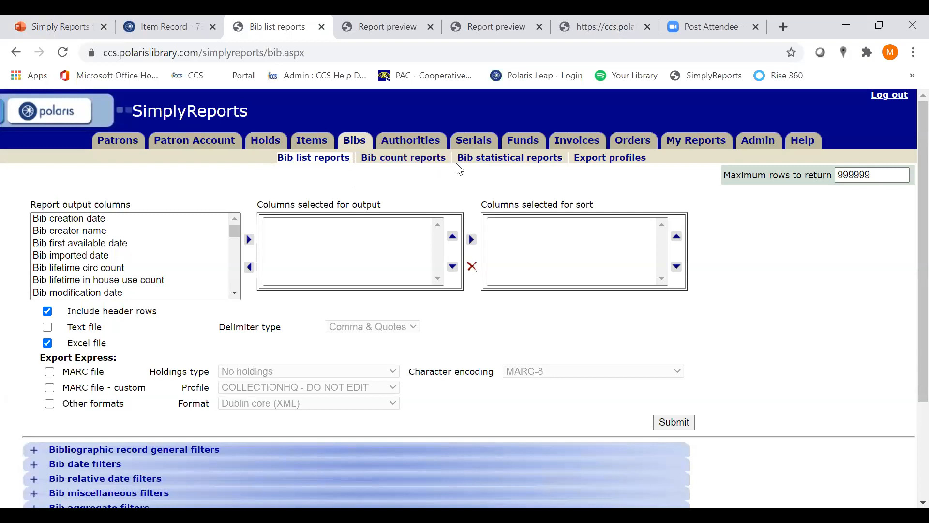
Open the bib count reports page and add MARC author and MARC Bibliographic Record ID to the output columns
{"action": "left_click", "coordinate": [426, 161]}
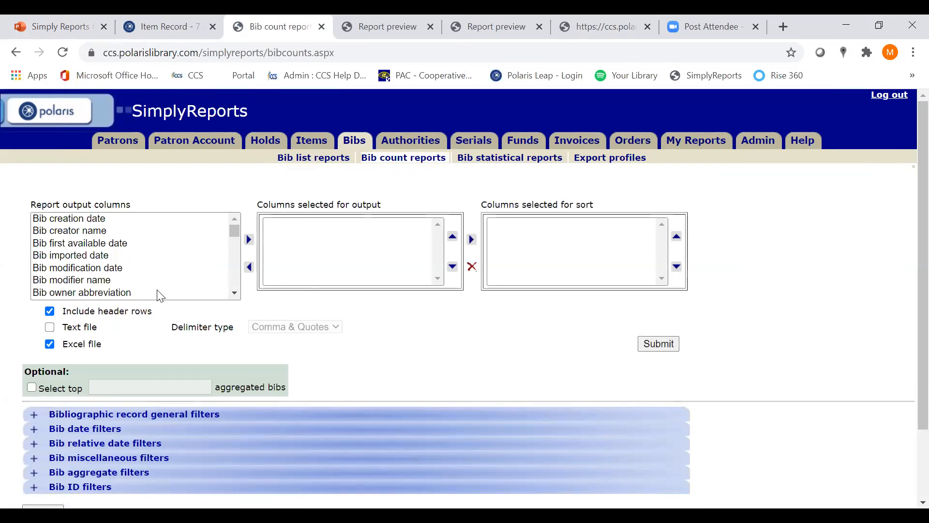
{"action": "left_click_drag", "start_coordinate": [231, 229], "coordinate": [233, 216]}
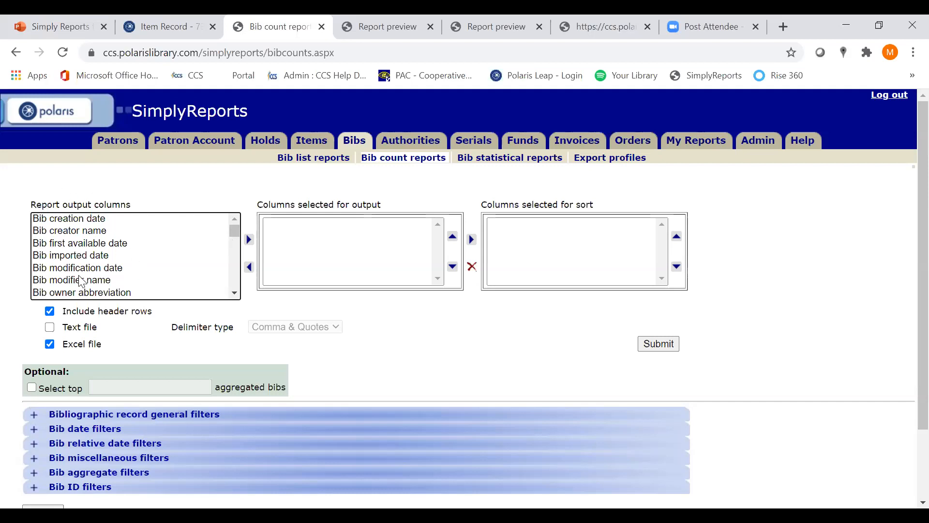
{"action": "left_click_drag", "start_coordinate": [234, 234], "coordinate": [229, 244]}
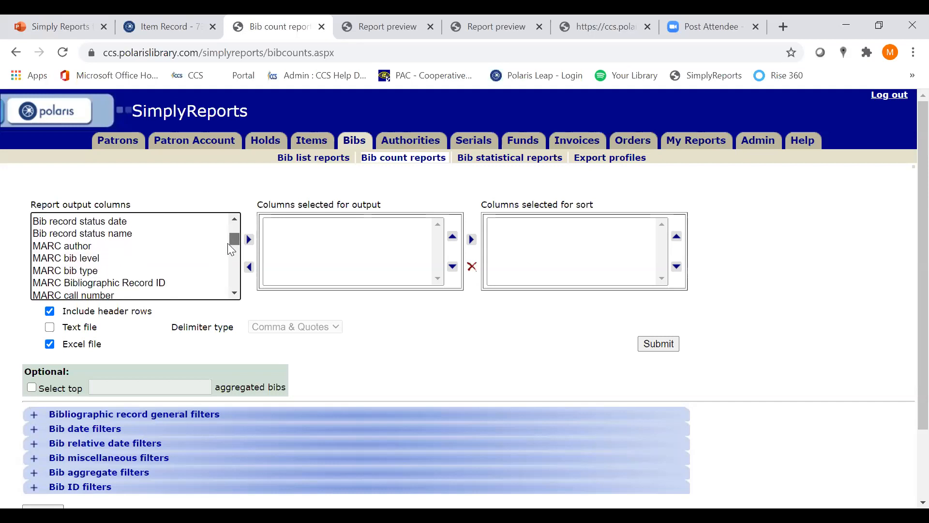
{"action": "left_click", "coordinate": [235, 294]}
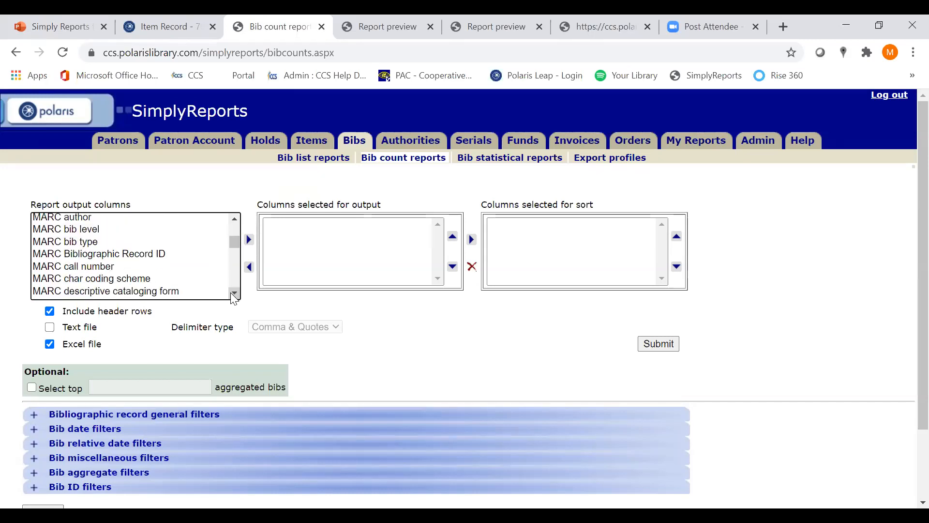
{"action": "left_click", "coordinate": [86, 219]}
{"action": "left_click", "coordinate": [251, 242]}
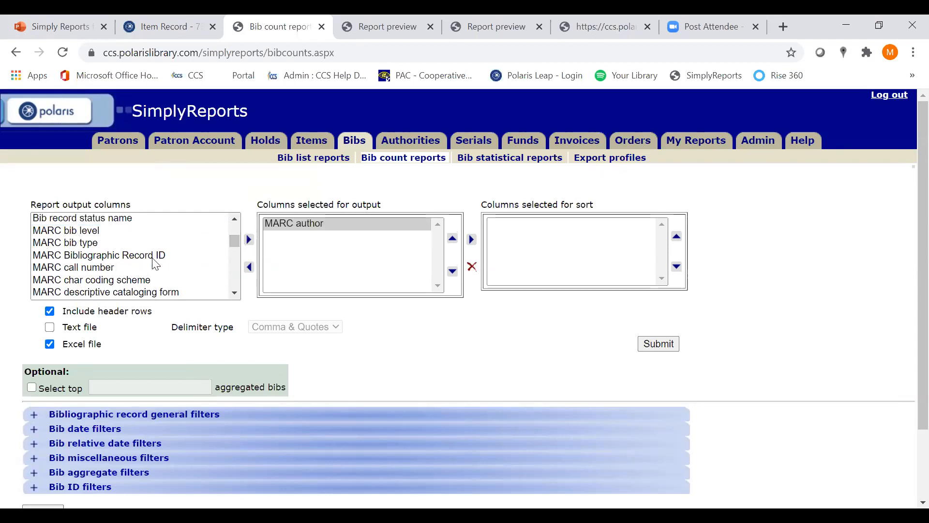
{"action": "left_click", "coordinate": [111, 253]}
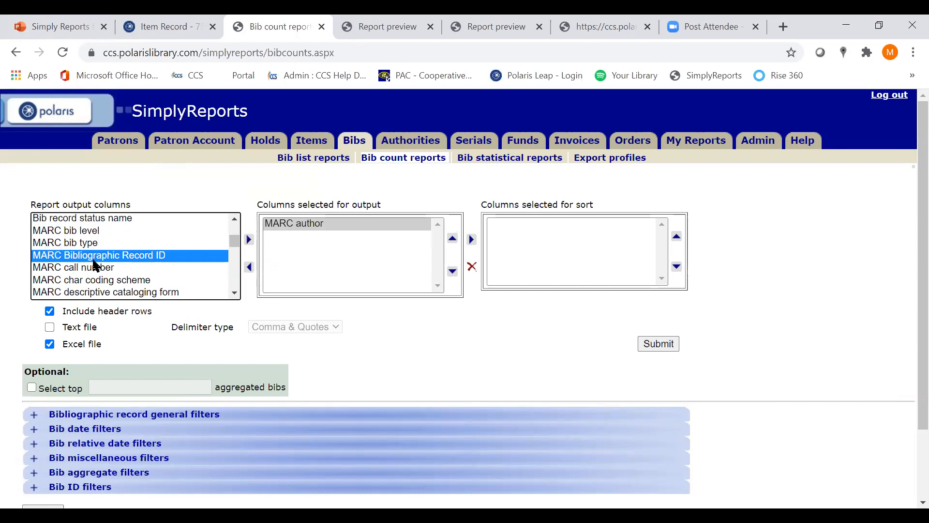
{"action": "left_click", "coordinate": [250, 240]}
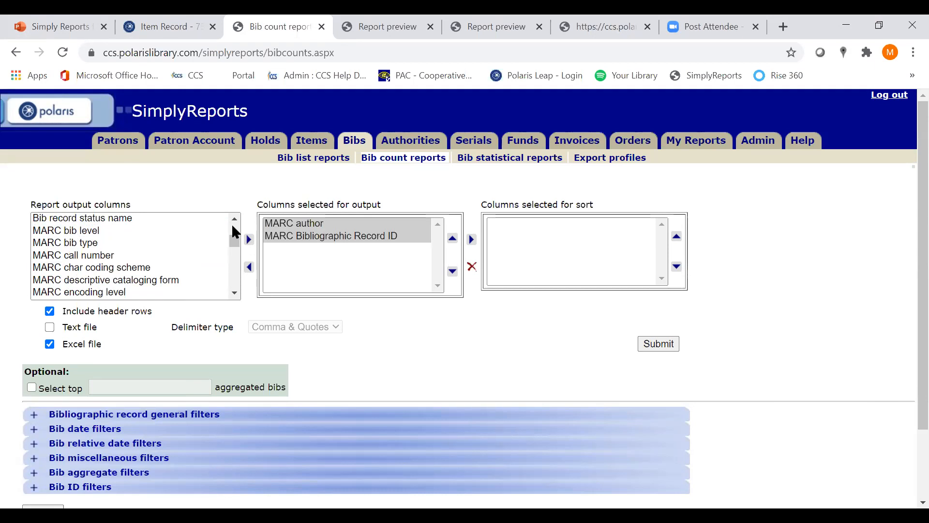
Add MARC publication year and MARC sort title to the output columns, and place MARC Bibliographic Record ID first
{"action": "left_click", "coordinate": [231, 293]}
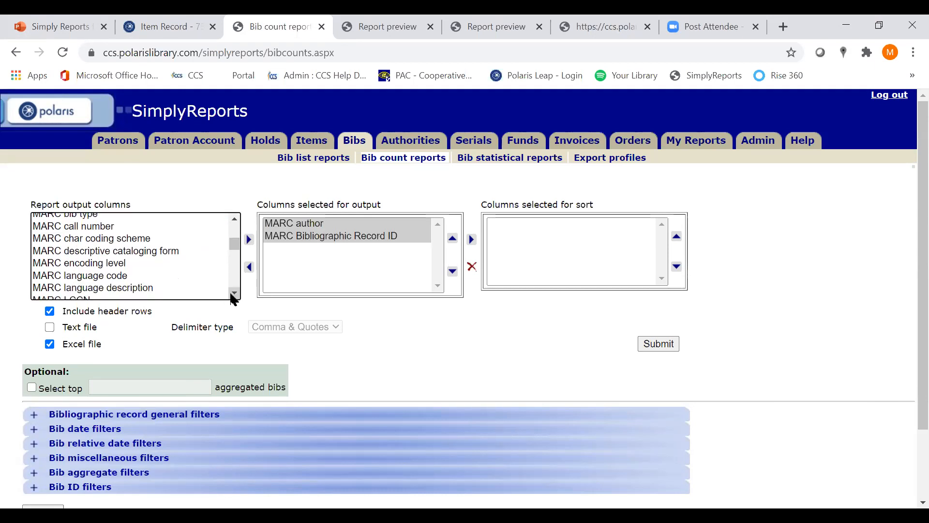
{"action": "left_click", "coordinate": [231, 293]}
{"action": "left_click", "coordinate": [234, 294]}
{"action": "left_click", "coordinate": [234, 294]}
{"action": "left_click", "coordinate": [235, 293]}
{"action": "left_click", "coordinate": [107, 270]}
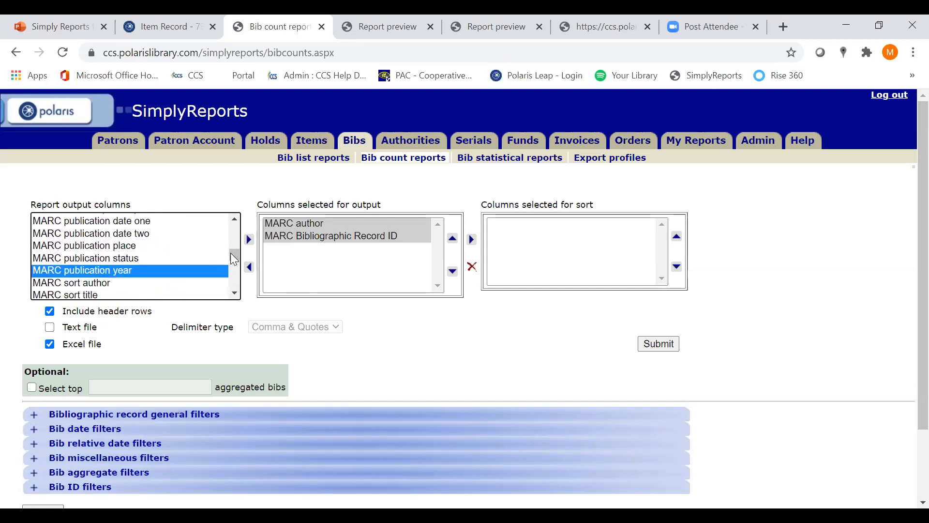
{"action": "left_click", "coordinate": [248, 240]}
{"action": "left_click", "coordinate": [106, 283]}
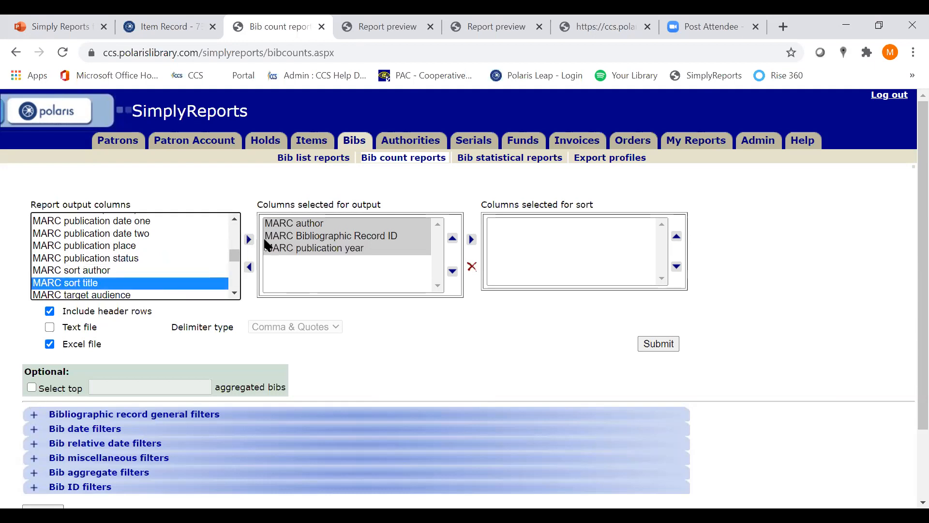
{"action": "left_click", "coordinate": [249, 239]}
{"action": "left_click", "coordinate": [341, 237]}
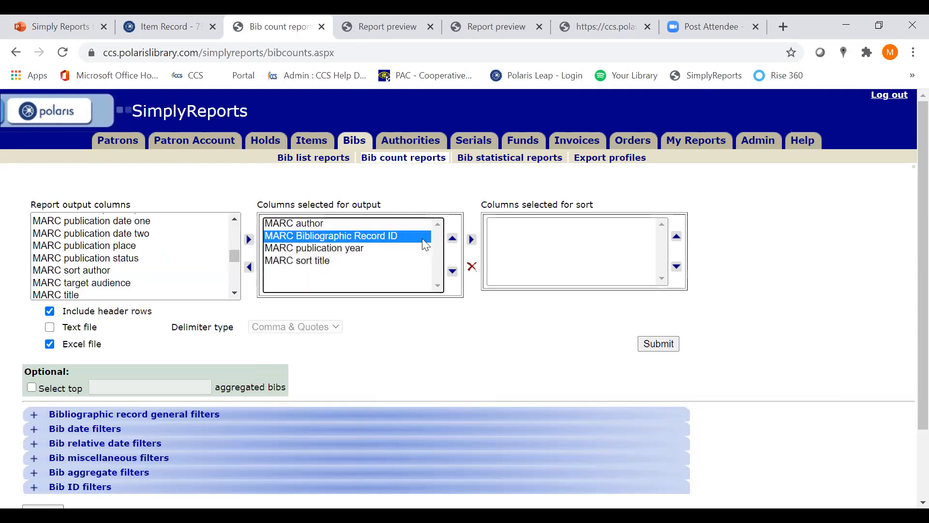
{"action": "left_click", "coordinate": [453, 239]}
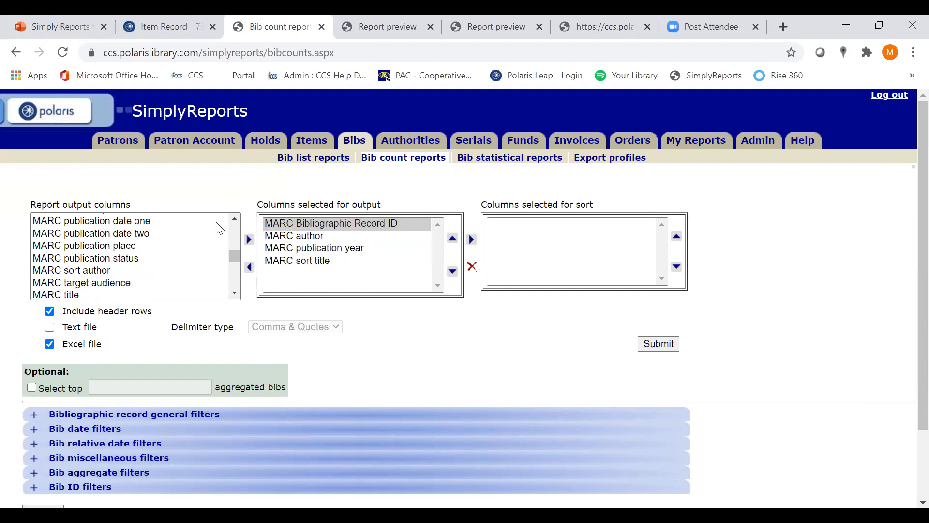
Add Sum bib lifetime circ count to the output columns and use it as the report's sort column
{"action": "scroll", "coordinate": [232, 256], "scroll_direction": "down", "scroll_amount": 4}
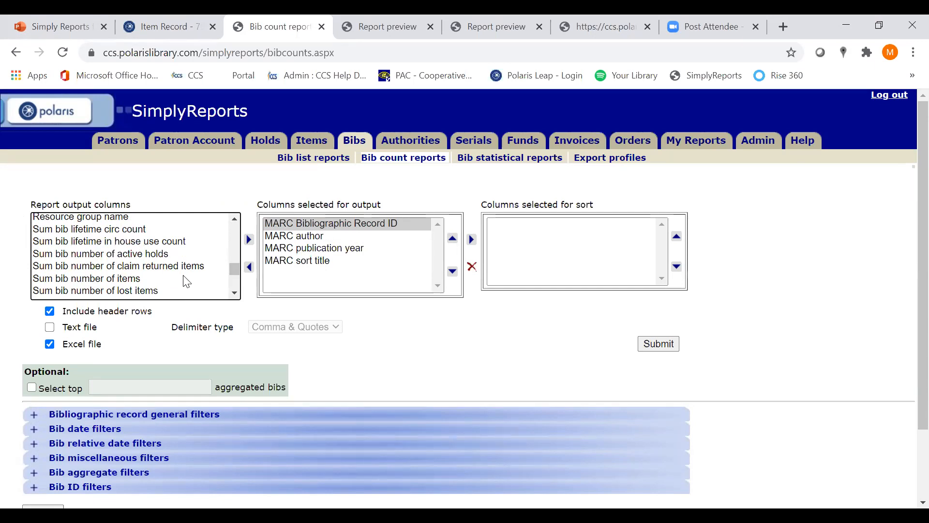
{"action": "left_click", "coordinate": [114, 231]}
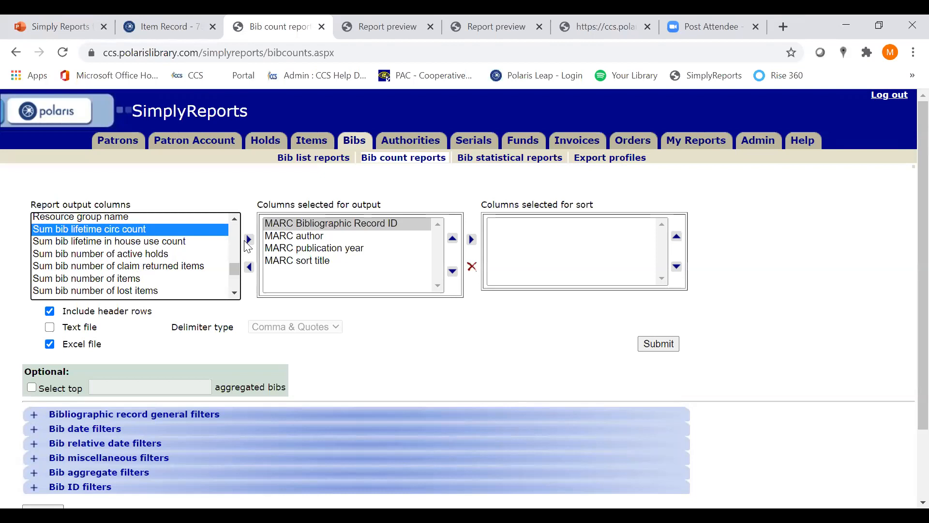
{"action": "left_click", "coordinate": [250, 240]}
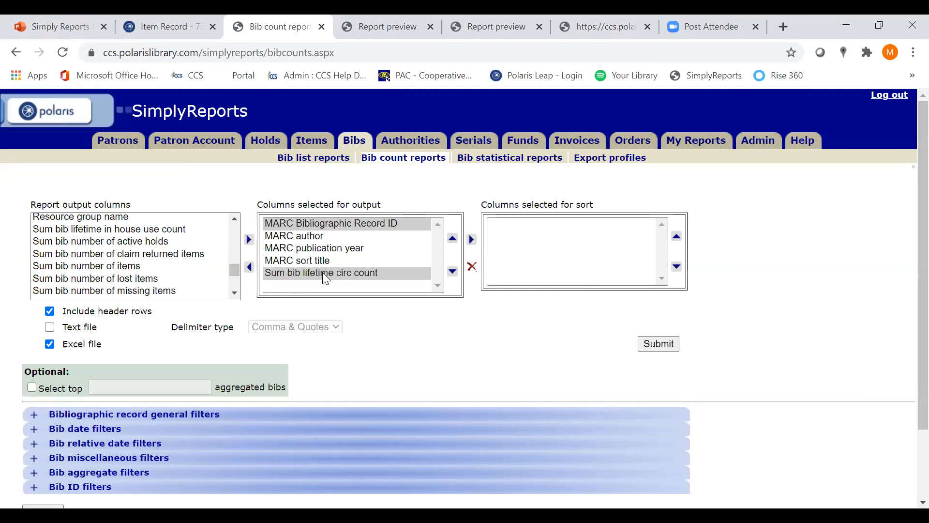
{"action": "left_click", "coordinate": [353, 273]}
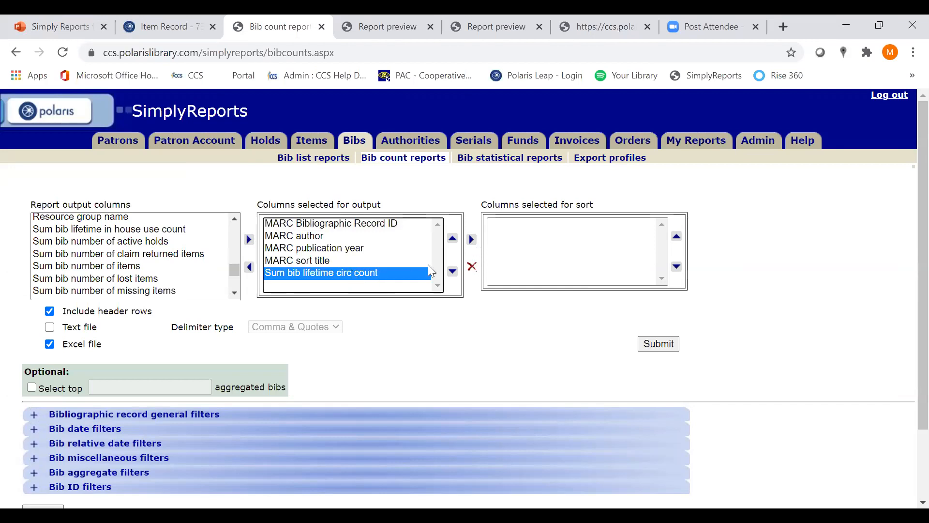
{"action": "left_click", "coordinate": [472, 239]}
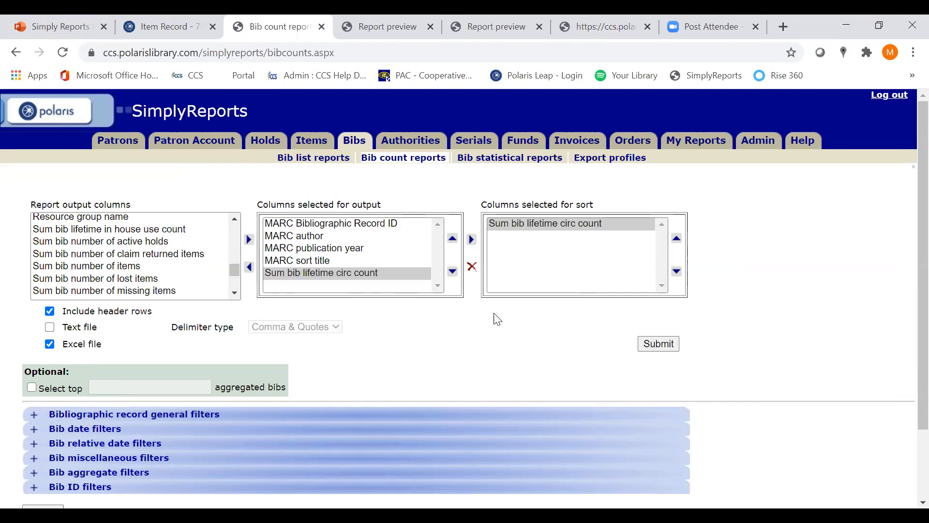
Limit the report to the top 100 aggregated bibs
{"action": "scroll", "coordinate": [165, 366], "scroll_direction": "down", "scroll_amount": 3}
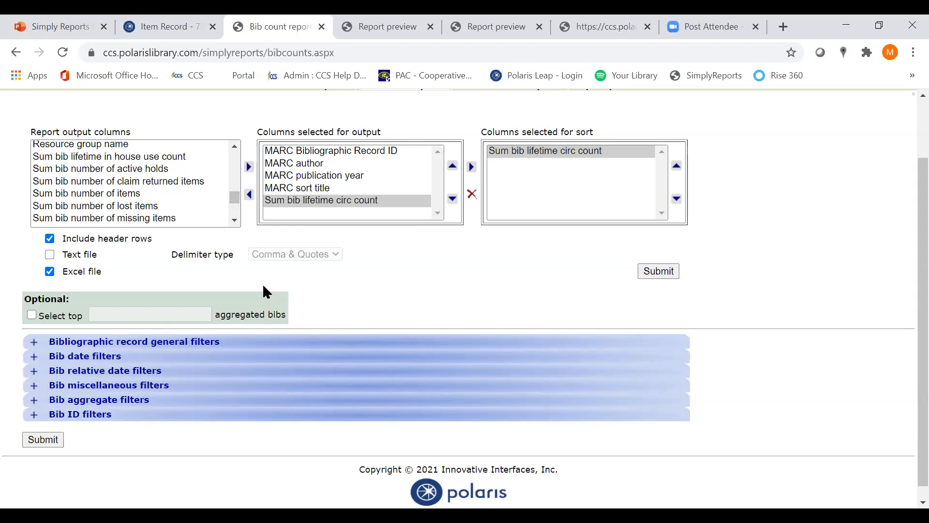
{"action": "left_click", "coordinate": [31, 319]}
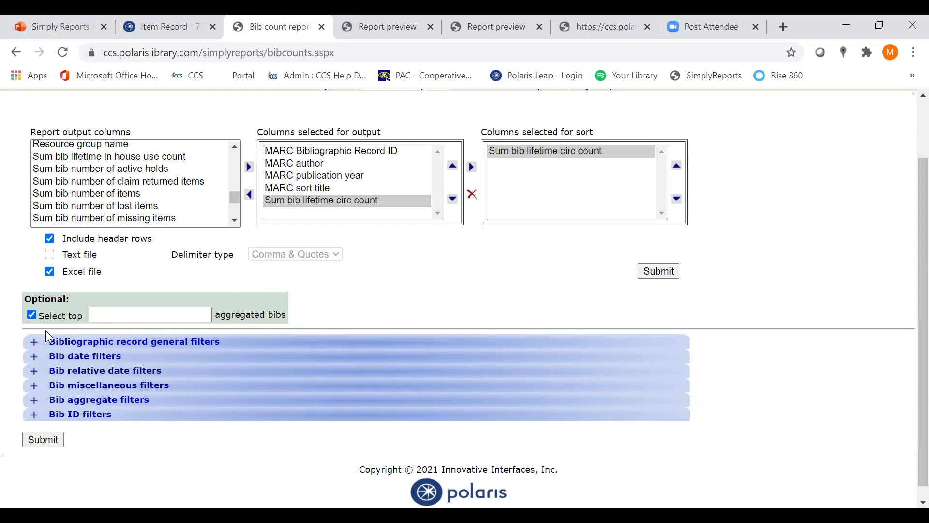
{"action": "left_click", "coordinate": [132, 318]}
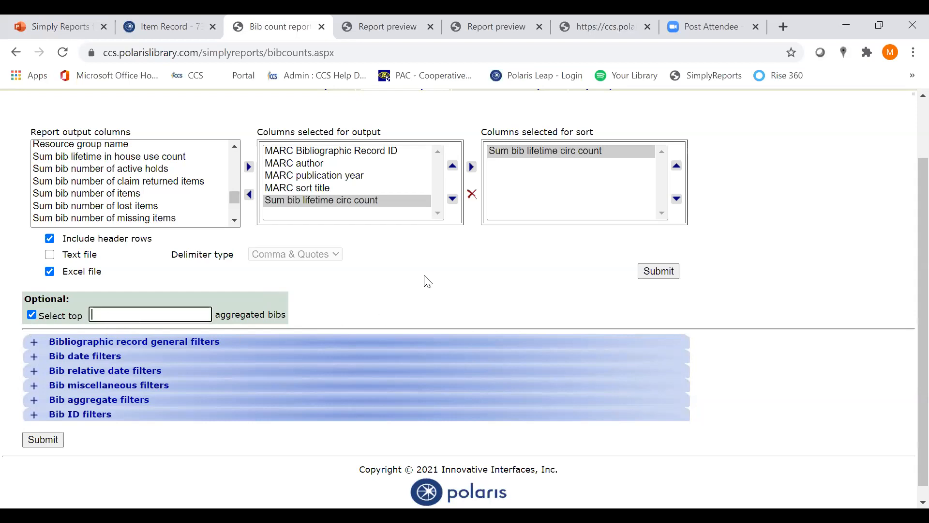
{"action": "type", "text": "100"}
{"action": "left_click", "coordinate": [323, 312]}
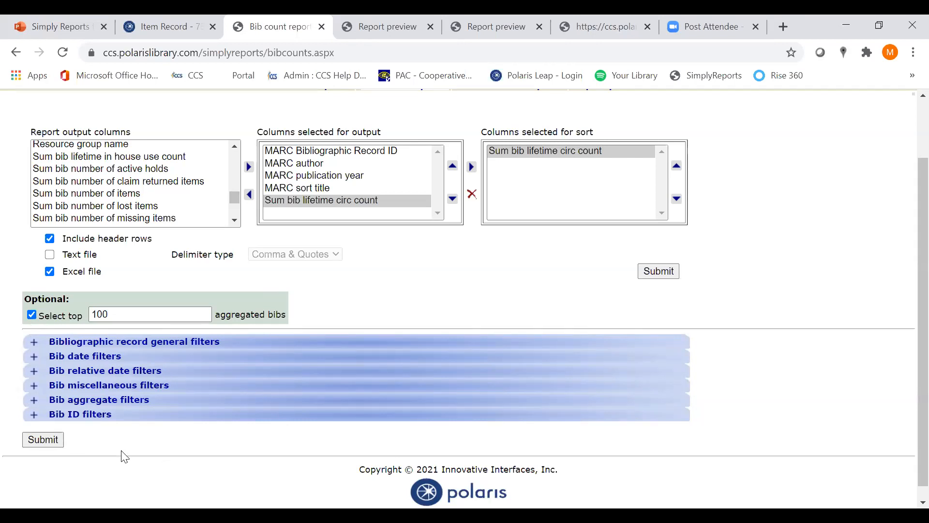
In the bibliographic record general filters, enable the MARC language filter and set it to Spanish - spa
{"action": "left_click", "coordinate": [35, 344]}
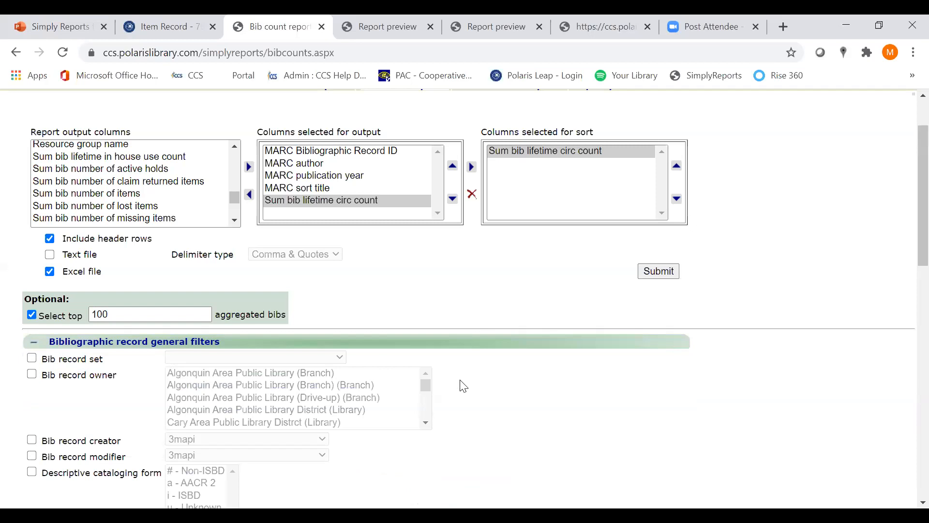
{"action": "scroll", "coordinate": [463, 386], "scroll_direction": "down", "scroll_amount": 1}
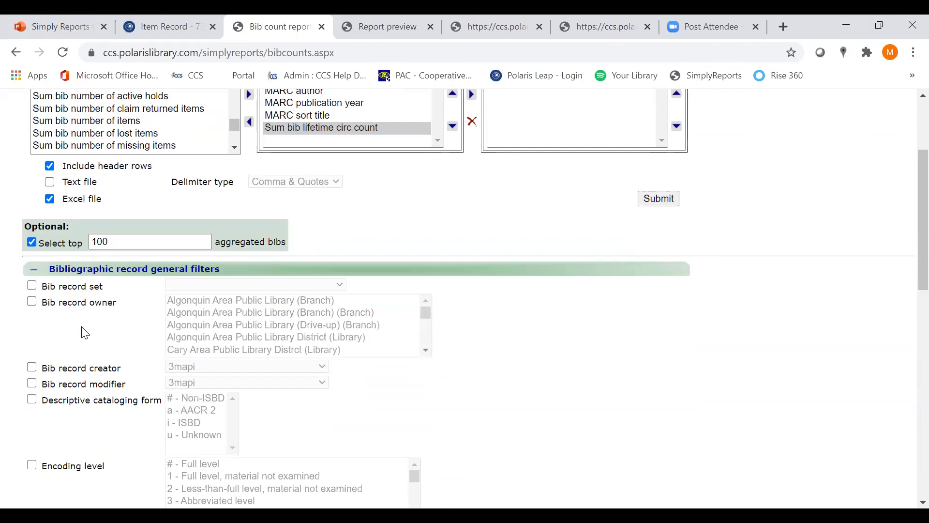
{"action": "scroll", "coordinate": [85, 333], "scroll_direction": "down", "scroll_amount": 3}
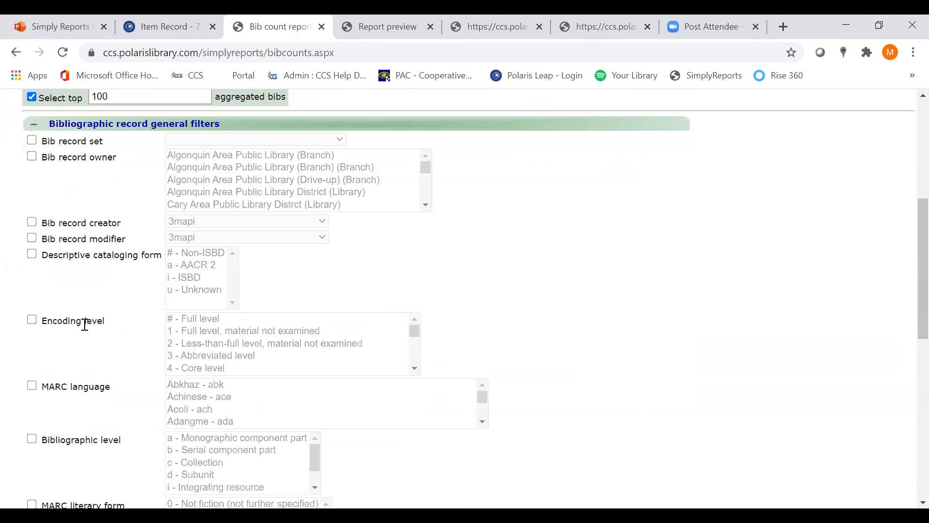
{"action": "scroll", "coordinate": [84, 324], "scroll_direction": "down", "scroll_amount": 3}
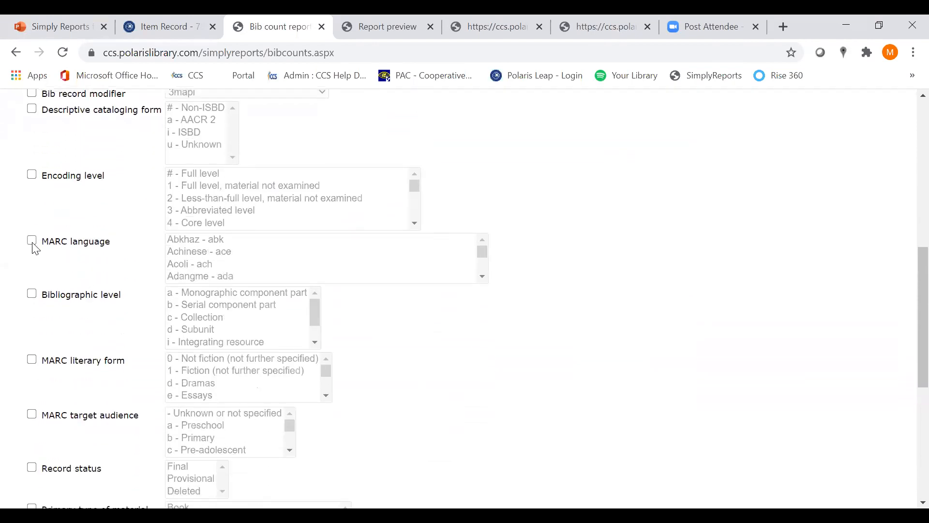
{"action": "left_click", "coordinate": [32, 240]}
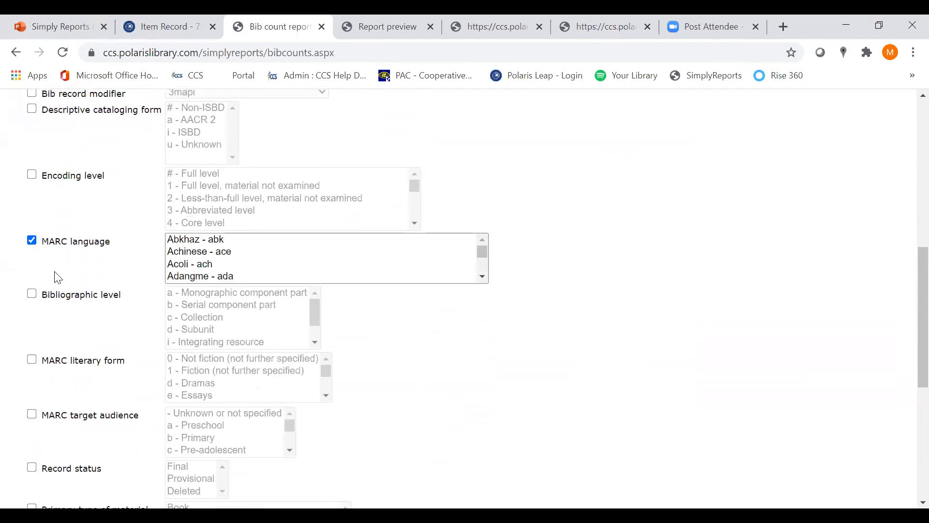
{"action": "scroll", "coordinate": [483, 280], "scroll_direction": "down", "scroll_amount": 1}
{"action": "scroll", "coordinate": [486, 285], "scroll_direction": "down", "scroll_amount": 6}
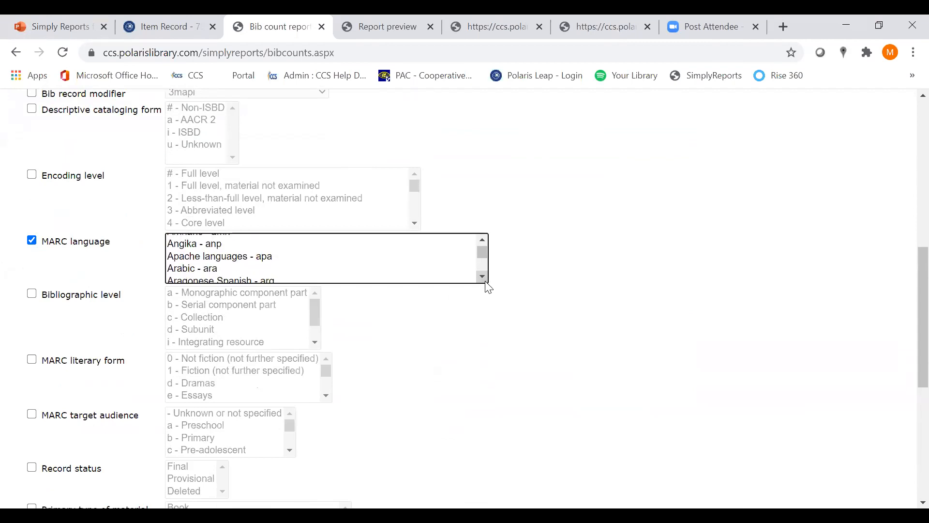
{"action": "scroll", "coordinate": [488, 287], "scroll_direction": "down", "scroll_amount": 2}
{"action": "left_click", "coordinate": [482, 277]}
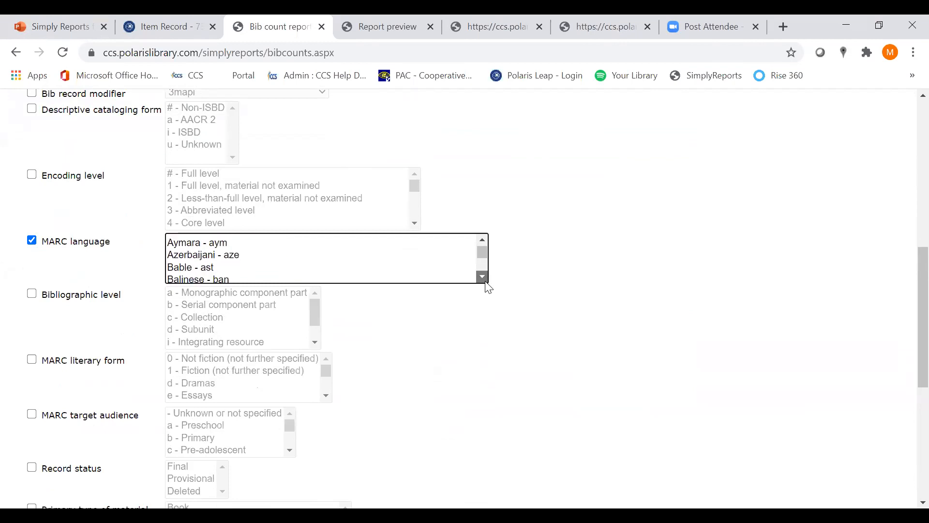
{"action": "left_click", "coordinate": [483, 277]}
{"action": "left_click_drag", "start_coordinate": [486, 259], "coordinate": [483, 277]}
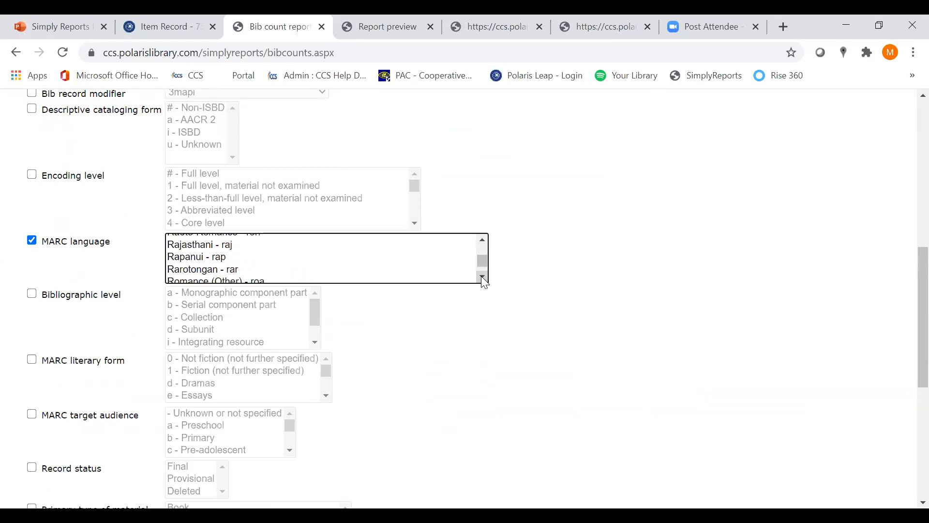
{"action": "left_click_drag", "start_coordinate": [483, 277], "coordinate": [483, 277]}
{"action": "scroll", "coordinate": [412, 259], "scroll_direction": "up", "scroll_amount": 1}
{"action": "left_click", "coordinate": [183, 255]}
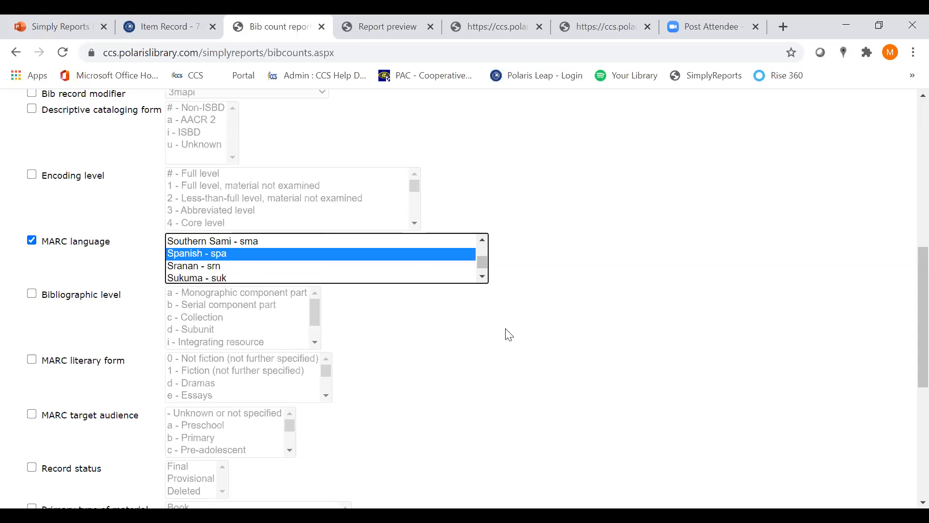
Enable the MARC target audience filter and set it to e - Adult
{"action": "scroll", "coordinate": [378, 363], "scroll_direction": "down", "scroll_amount": 3}
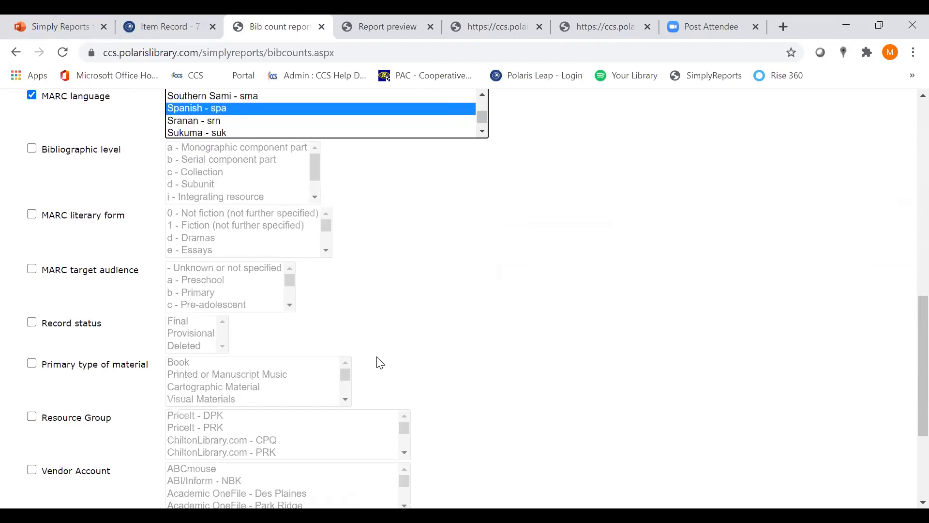
{"action": "left_click", "coordinate": [31, 273]}
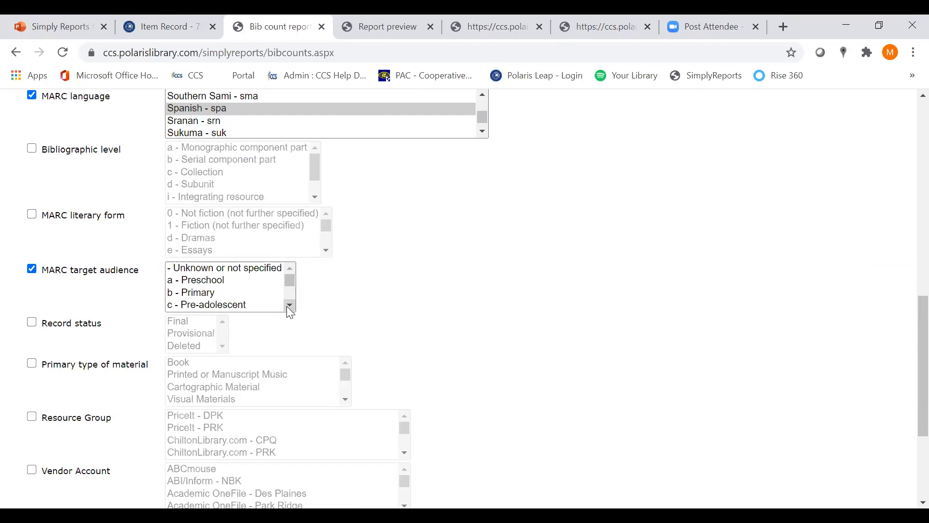
{"action": "left_click", "coordinate": [289, 306]}
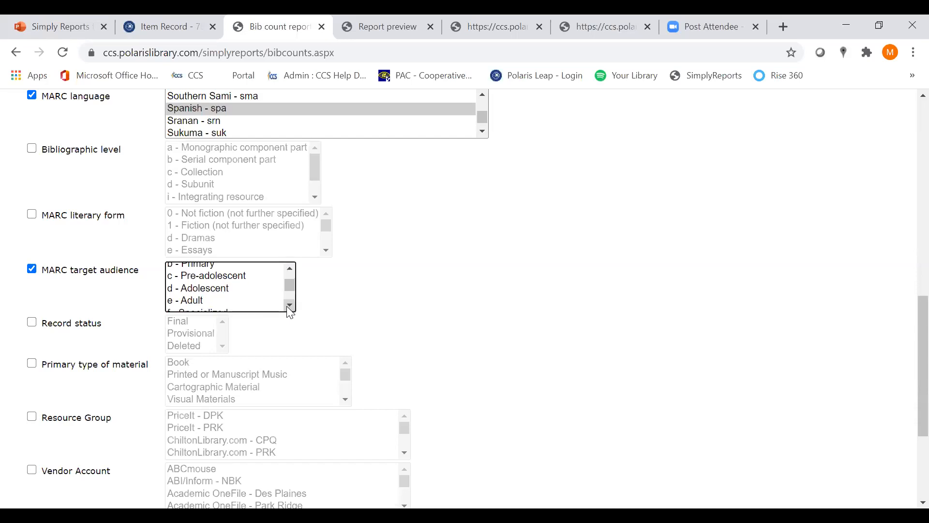
{"action": "left_click", "coordinate": [234, 302]}
{"action": "scroll", "coordinate": [289, 303], "scroll_direction": "down", "scroll_amount": 1}
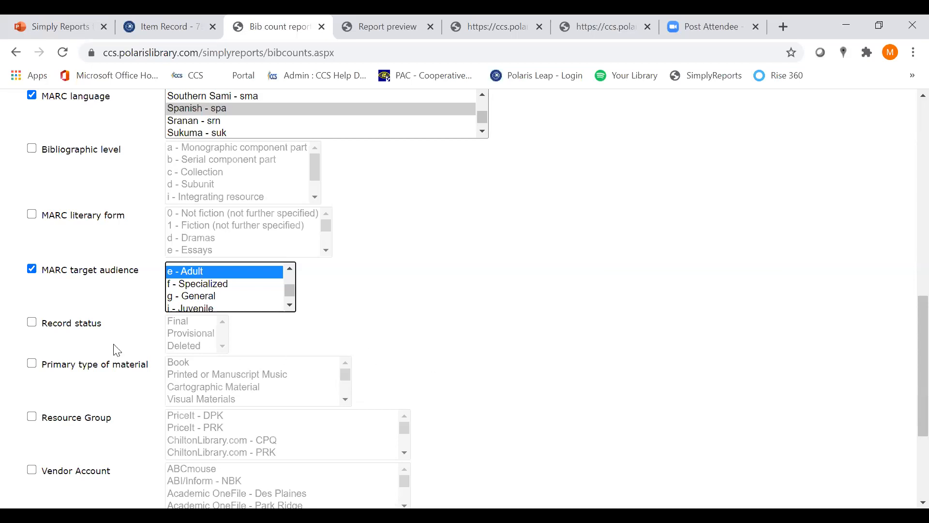
Enable the Primary type of material filter and set it to Book
{"action": "left_click", "coordinate": [30, 367]}
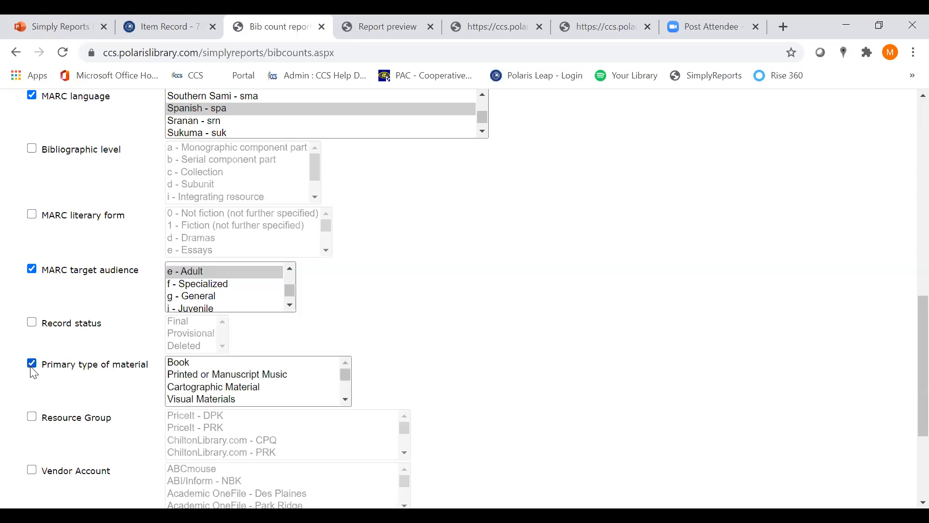
{"action": "left_click", "coordinate": [190, 364]}
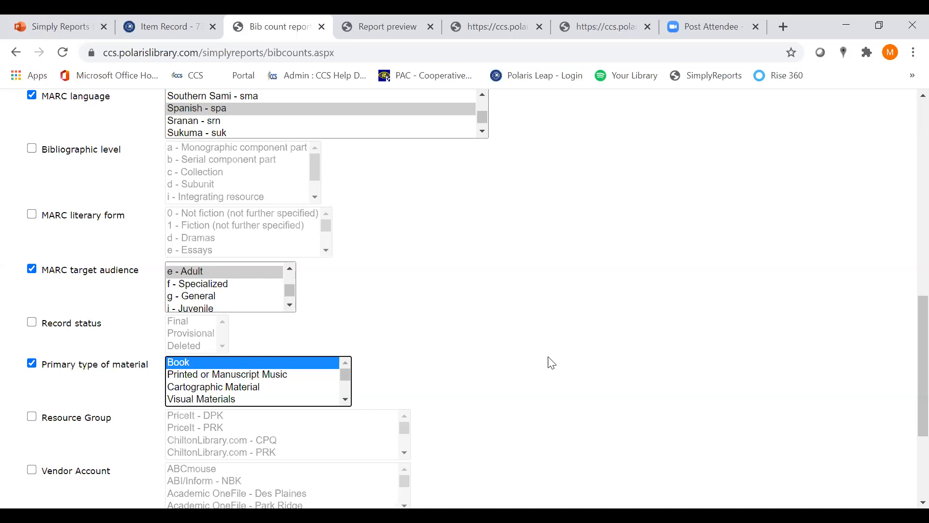
In the bib date filters, enable the MARC publication year filter and set its range from 2020 to 2020
{"action": "scroll", "coordinate": [549, 370], "scroll_direction": "down", "scroll_amount": 3}
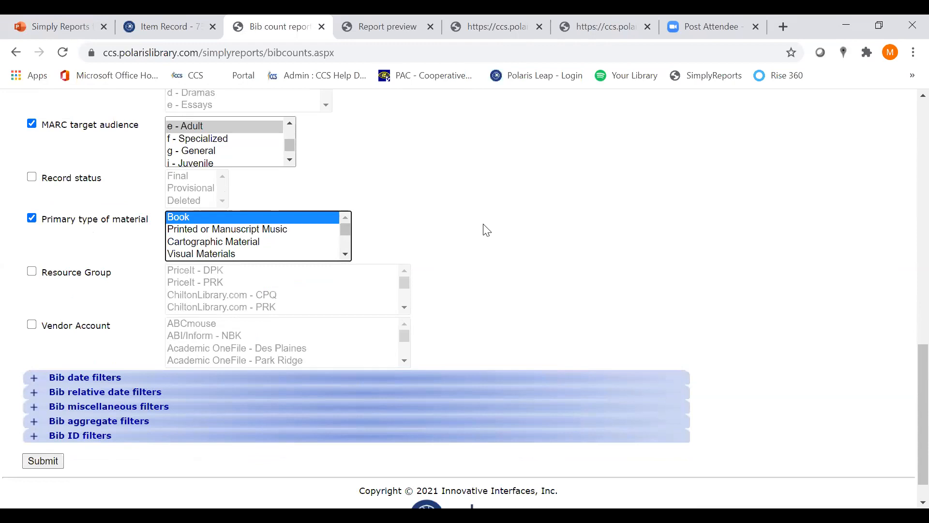
{"action": "left_click", "coordinate": [33, 384]}
{"action": "scroll", "coordinate": [56, 373], "scroll_direction": "down", "scroll_amount": 1}
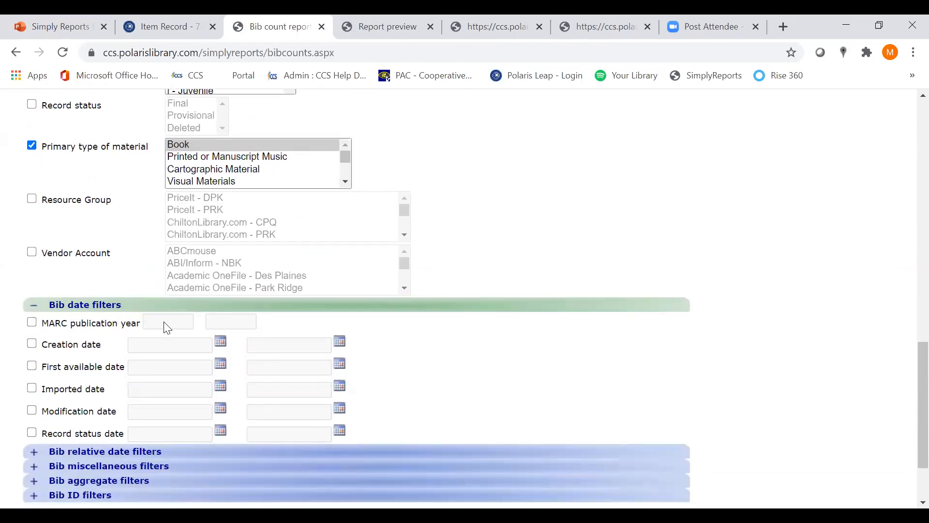
{"action": "left_click", "coordinate": [32, 323]}
{"action": "left_click", "coordinate": [161, 323]}
{"action": "type", "text": "2020"}
{"action": "left_click", "coordinate": [222, 318]}
{"action": "type", "text": "2020"}
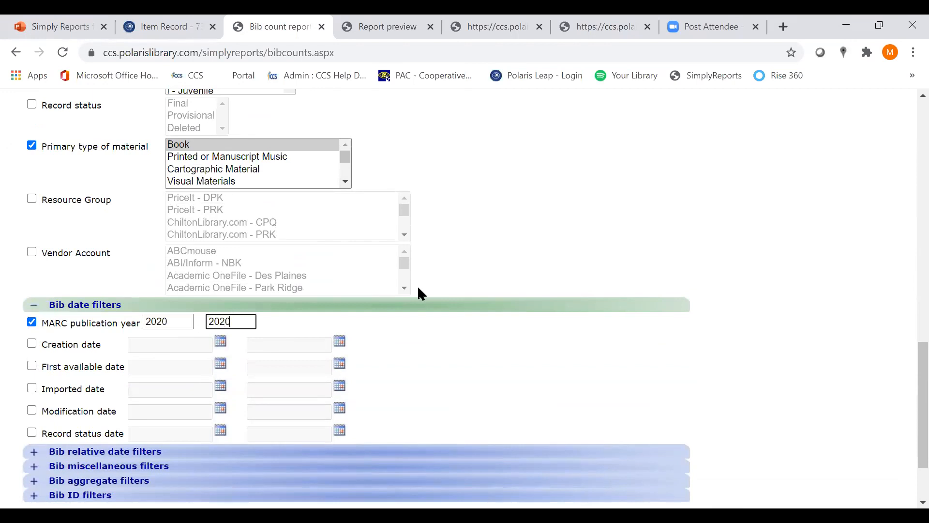
{"action": "left_click", "coordinate": [432, 357]}
Submit the bib count report, dismiss the translation prompt, and highlight the first bibliographic record ID in the preview
{"action": "scroll", "coordinate": [436, 353], "scroll_direction": "down", "scroll_amount": 2}
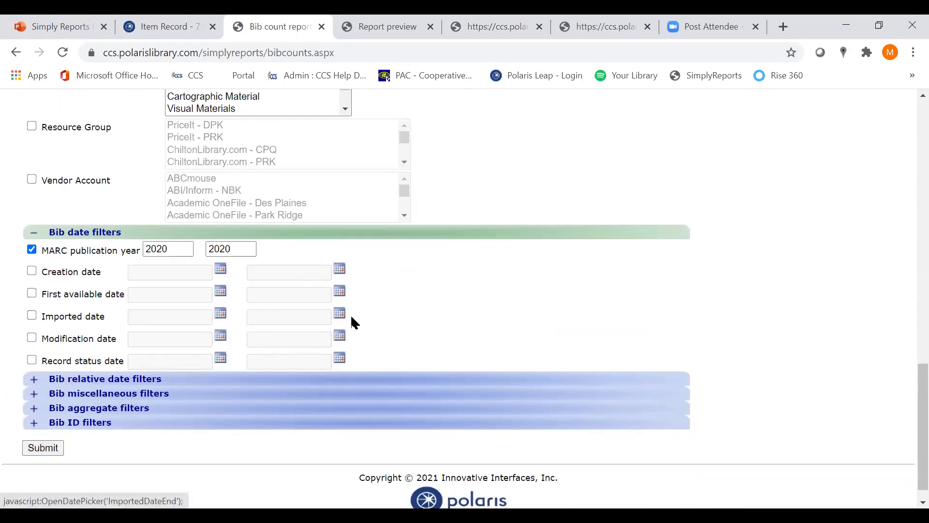
{"action": "left_click_drag", "start_coordinate": [906, 381], "coordinate": [747, 423]}
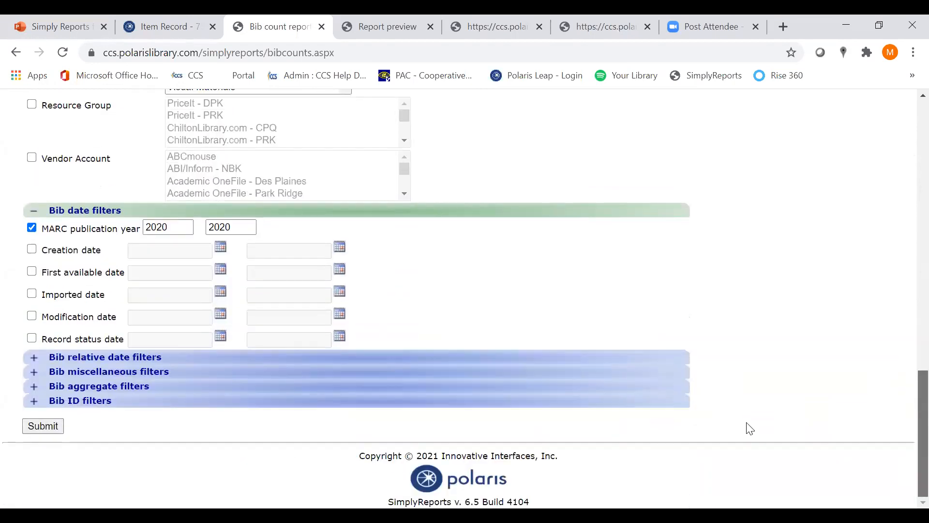
{"action": "left_click", "coordinate": [43, 426]}
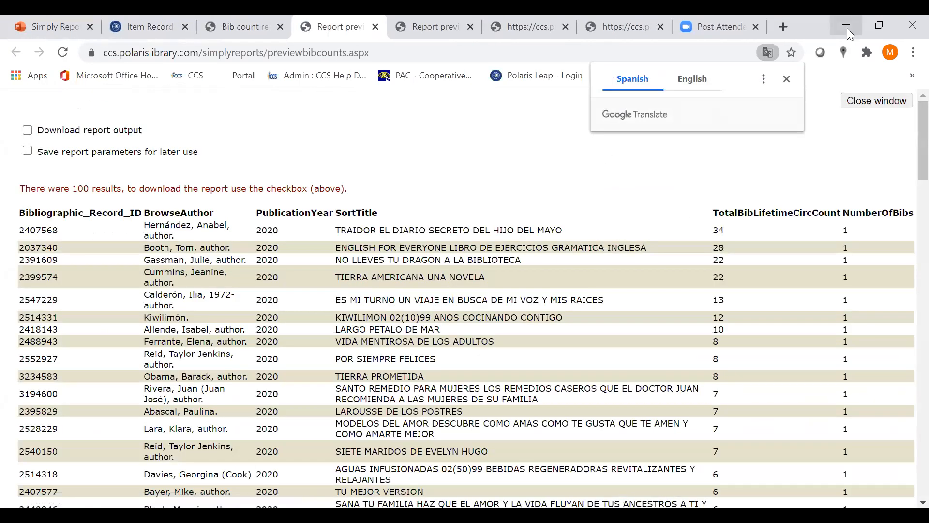
{"action": "left_click", "coordinate": [788, 79]}
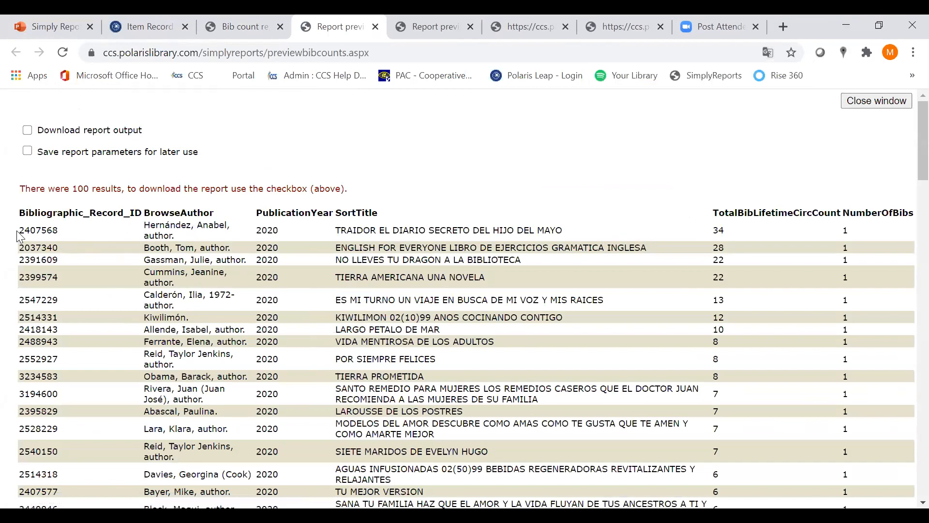
{"action": "left_click_drag", "start_coordinate": [19, 230], "coordinate": [57, 227]}
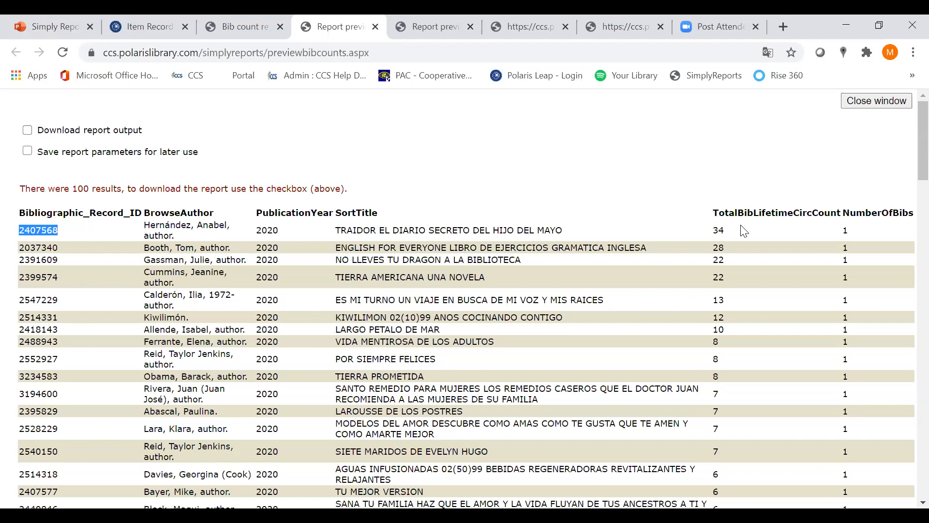
Turn off the MARC publication year filter and resubmit the bib count report, dismissing the translation prompt on its preview
{"action": "left_click", "coordinate": [251, 25]}
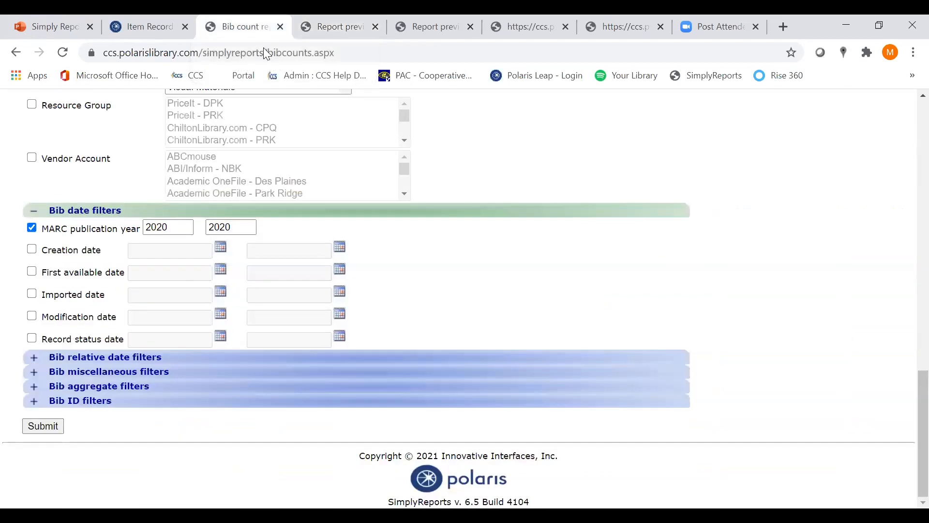
{"action": "left_click", "coordinate": [32, 228]}
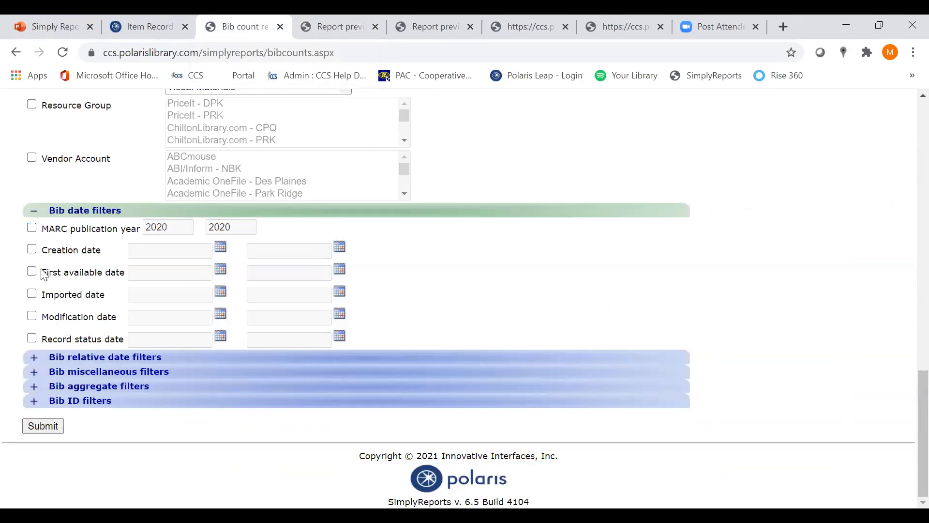
{"action": "left_click", "coordinate": [57, 433]}
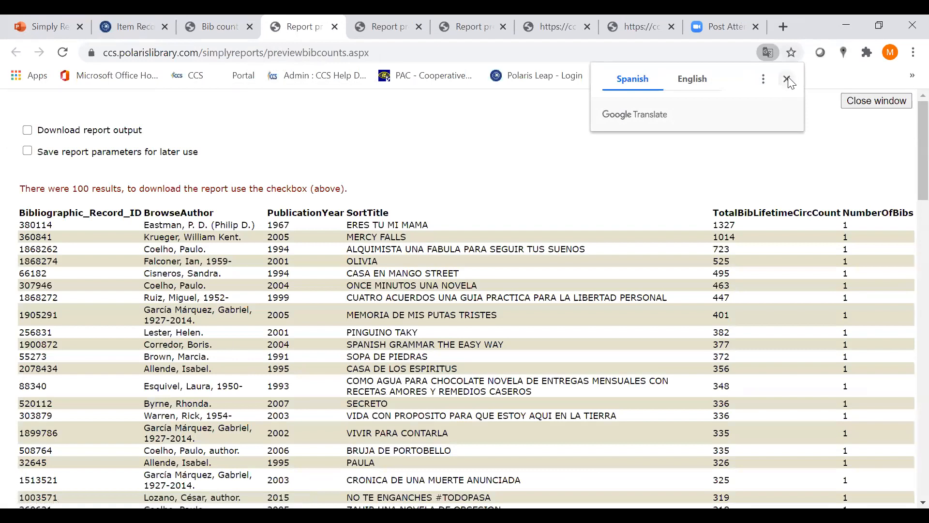
{"action": "left_click", "coordinate": [788, 80]}
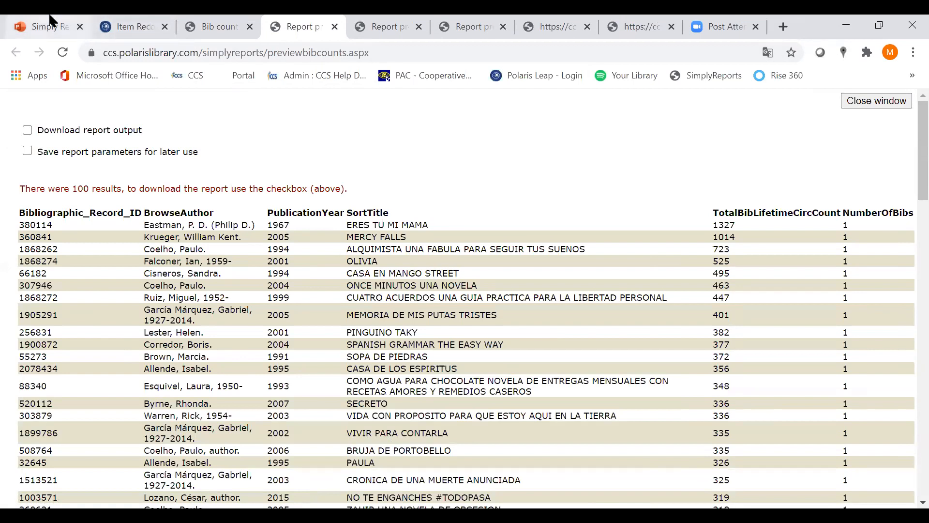
Go back to the preview of the report limited to 2020 publications and highlight the first row's title
{"action": "left_click", "coordinate": [217, 27]}
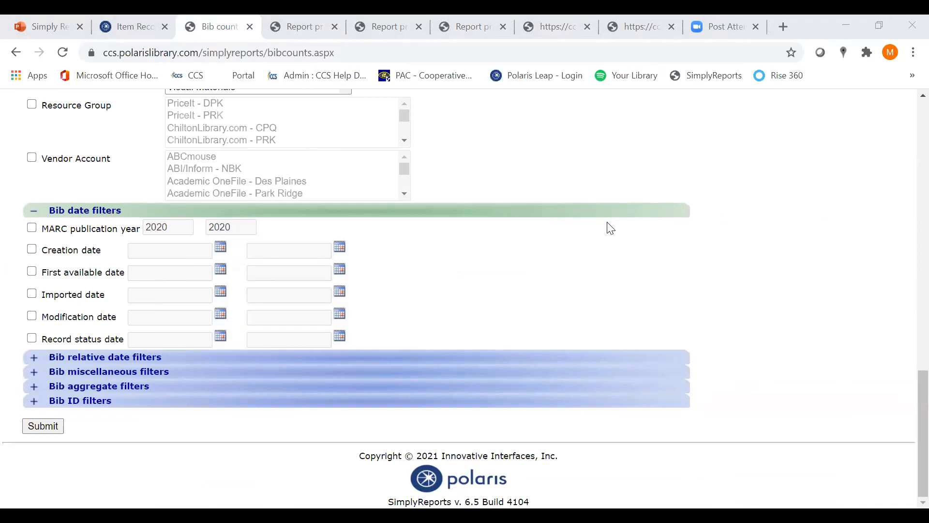
{"action": "left_click", "coordinate": [375, 15]}
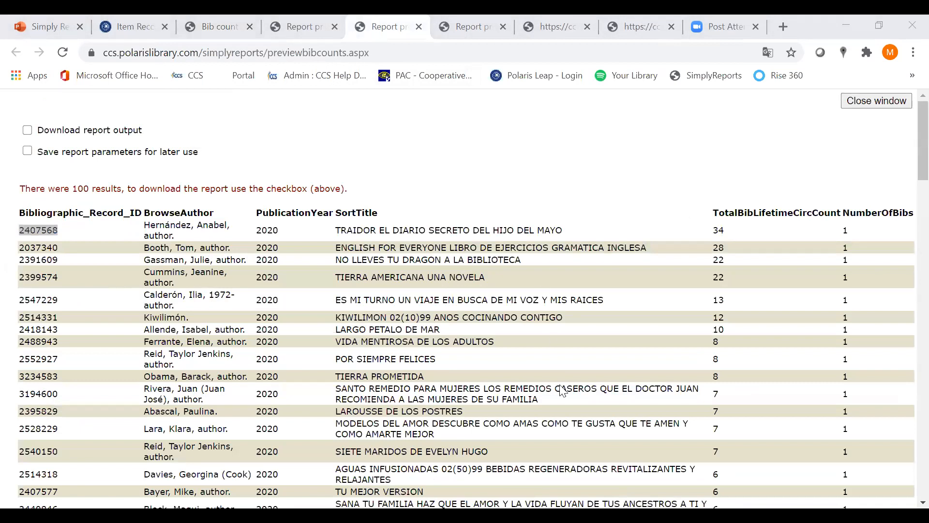
{"action": "left_click", "coordinate": [579, 148]}
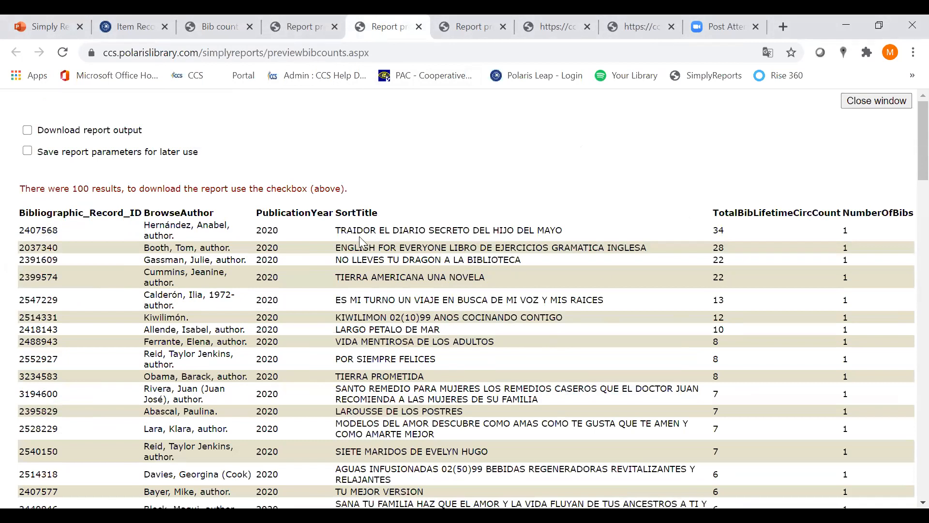
{"action": "left_click_drag", "start_coordinate": [335, 230], "coordinate": [564, 230]}
{"action": "left_click", "coordinate": [784, 226]}
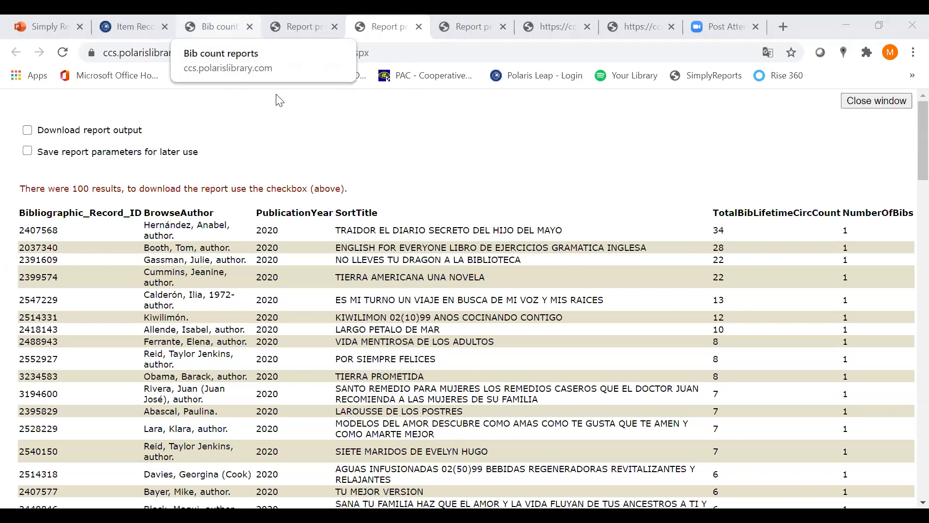
Open the item list reports page and look over its available filter groups
{"action": "left_click", "coordinate": [221, 21]}
{"action": "scroll", "coordinate": [329, 155], "scroll_direction": "up", "scroll_amount": 10}
{"action": "left_click", "coordinate": [298, 142]}
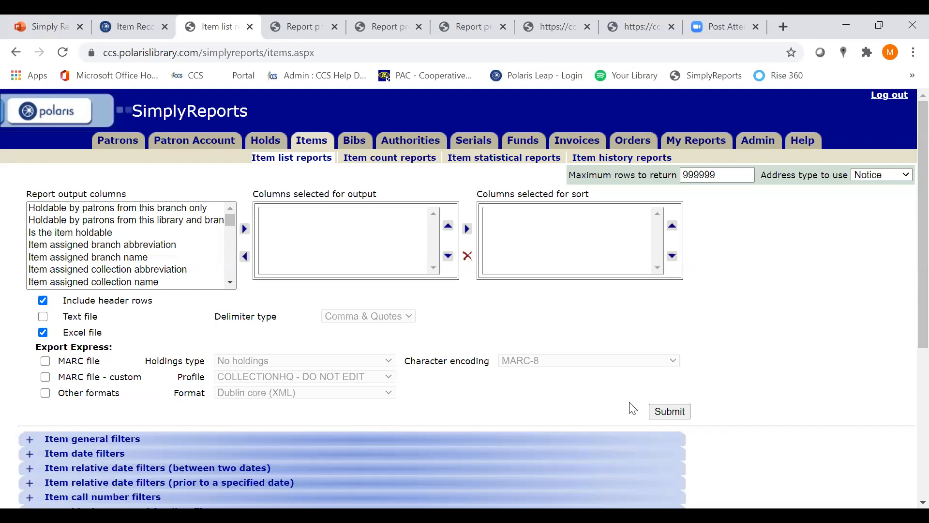
{"action": "scroll", "coordinate": [606, 398], "scroll_direction": "down", "scroll_amount": 5}
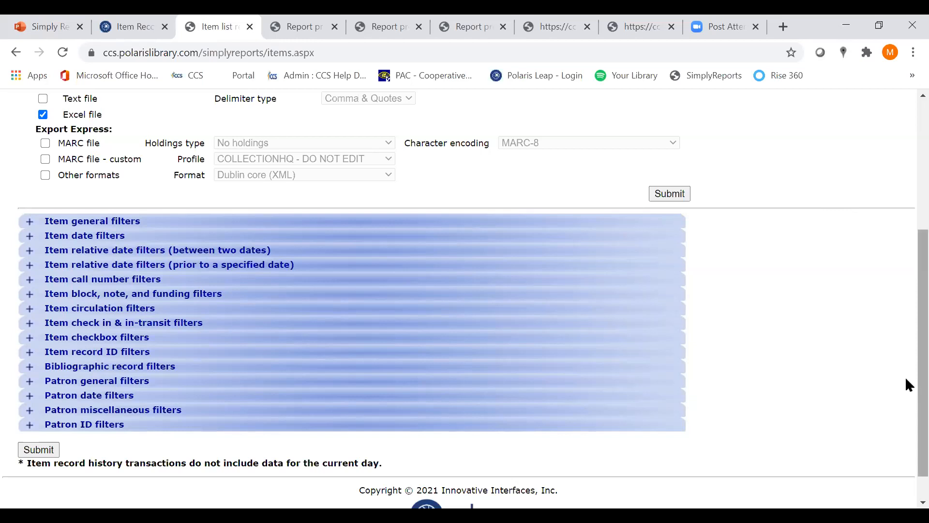
{"action": "scroll", "coordinate": [906, 385], "scroll_direction": "up", "scroll_amount": 3}
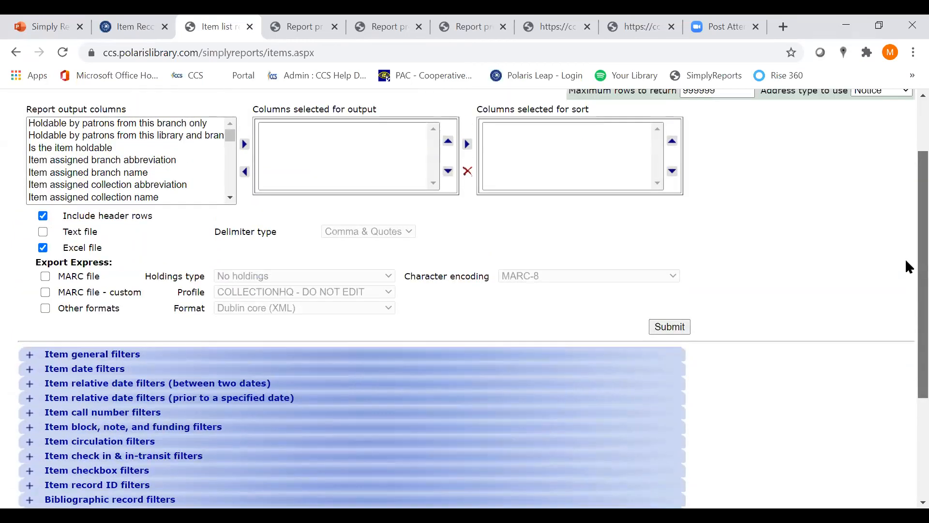
{"action": "scroll", "coordinate": [905, 257], "scroll_direction": "up", "scroll_amount": 2}
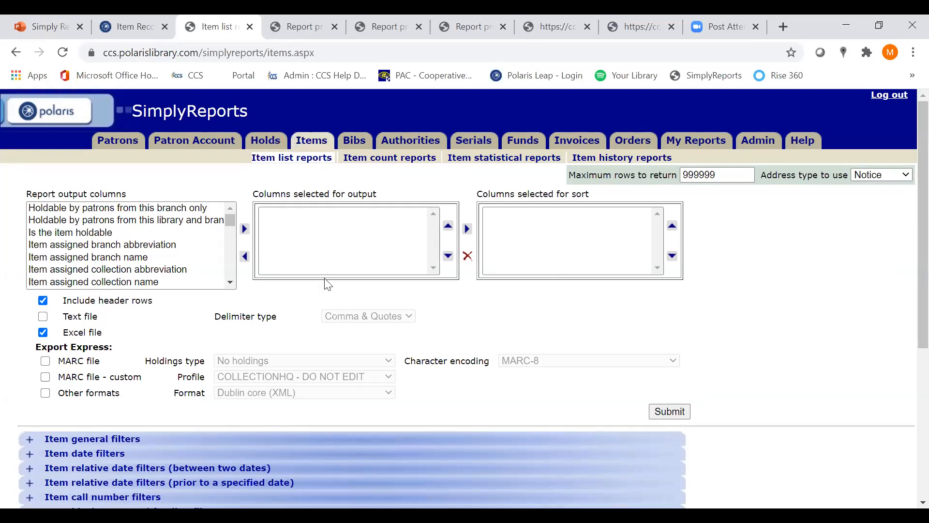
Open the bib list reports page, expand the bibliographic record general filters, and look through the available output columns
{"action": "left_click", "coordinate": [354, 139]}
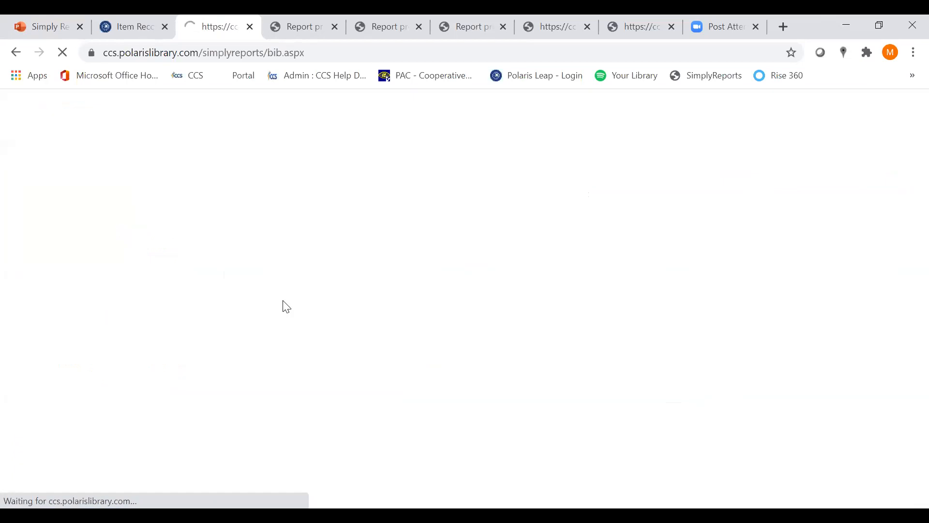
{"action": "scroll", "coordinate": [137, 314], "scroll_direction": "down", "scroll_amount": 3}
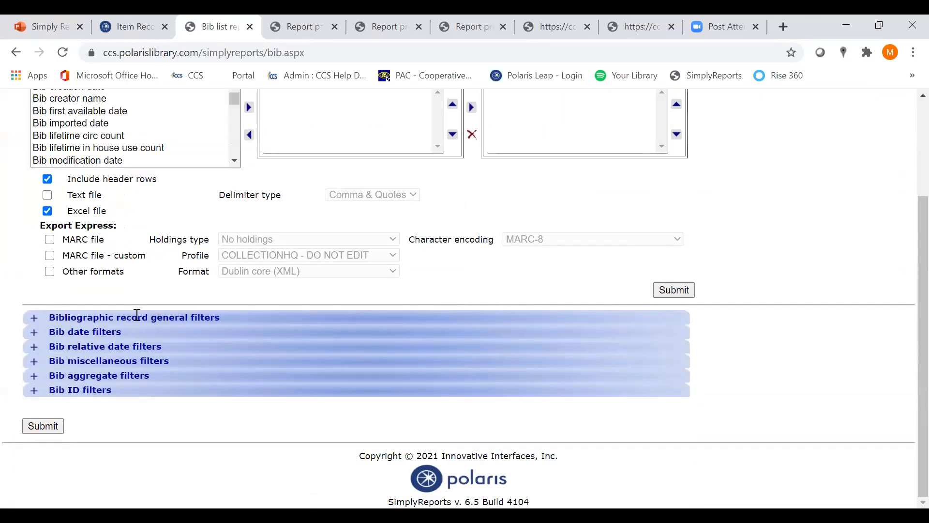
{"action": "left_click", "coordinate": [35, 318]}
{"action": "scroll", "coordinate": [474, 305], "scroll_direction": "up", "scroll_amount": 5}
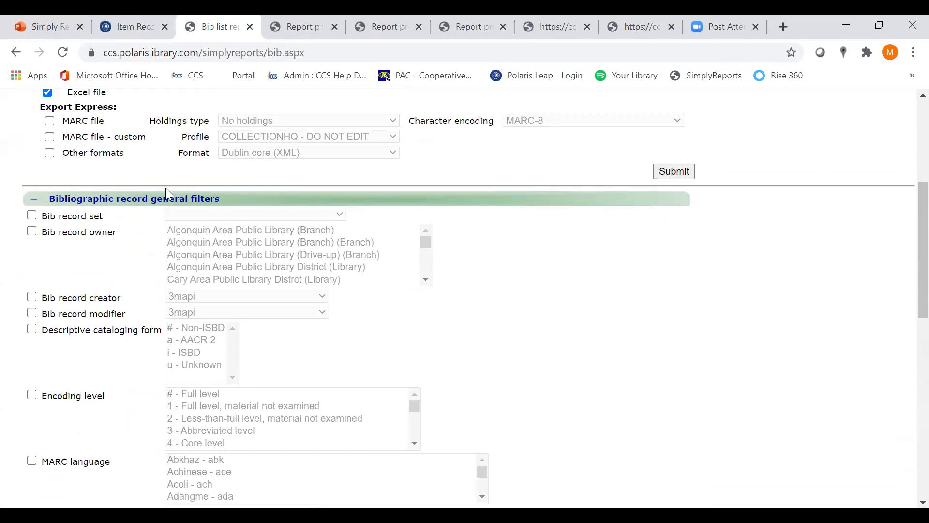
{"action": "scroll", "coordinate": [121, 191], "scroll_direction": "up", "scroll_amount": 5}
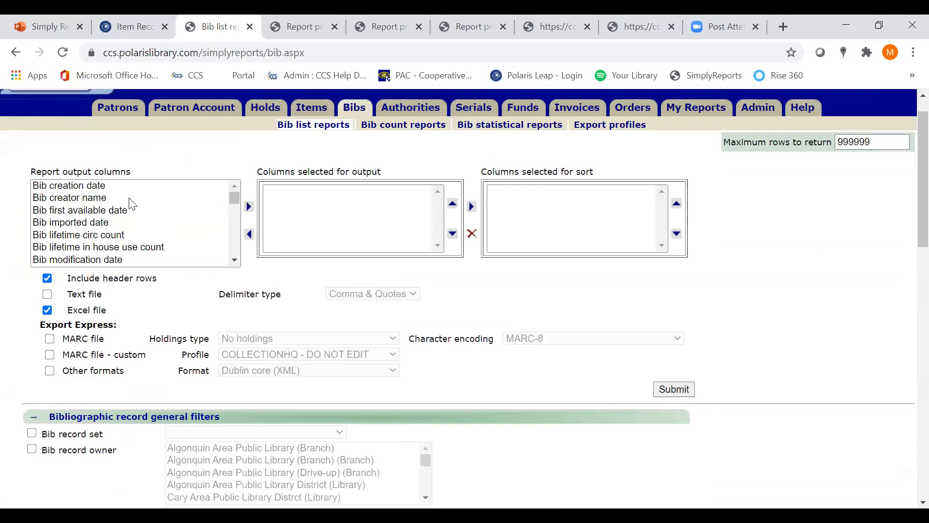
{"action": "scroll", "coordinate": [160, 223], "scroll_direction": "down", "scroll_amount": 2}
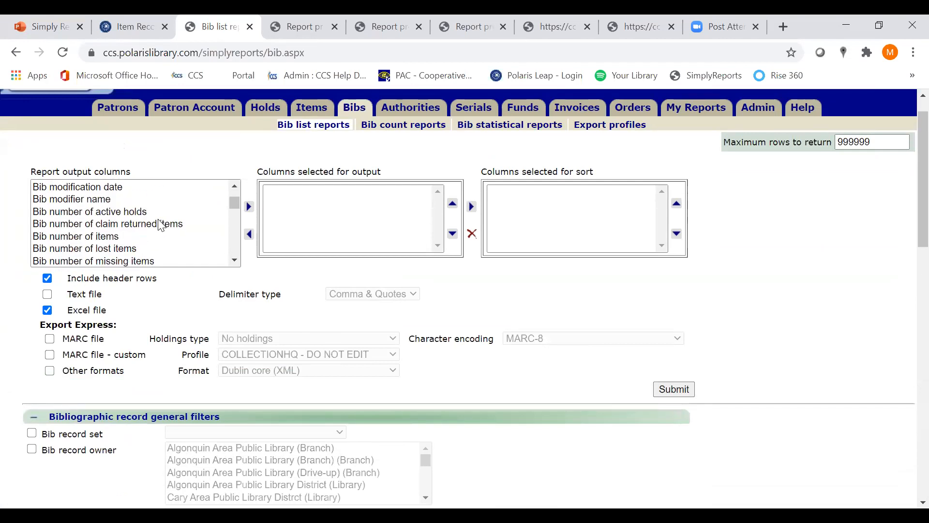
{"action": "scroll", "coordinate": [196, 261], "scroll_direction": "down", "scroll_amount": 4}
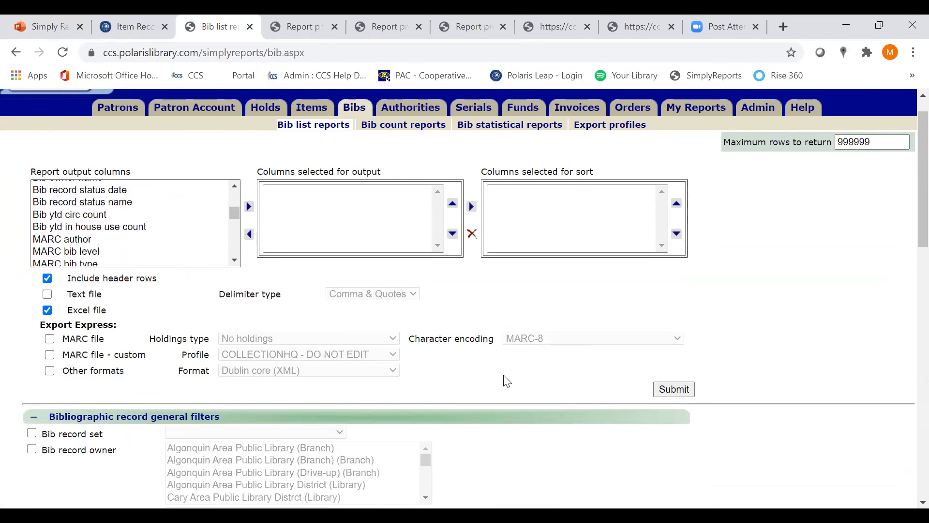
Examine the bibliographic record general filters and the bib miscellaneous filters for the bib list report
{"action": "scroll", "coordinate": [507, 381], "scroll_direction": "down", "scroll_amount": 8}
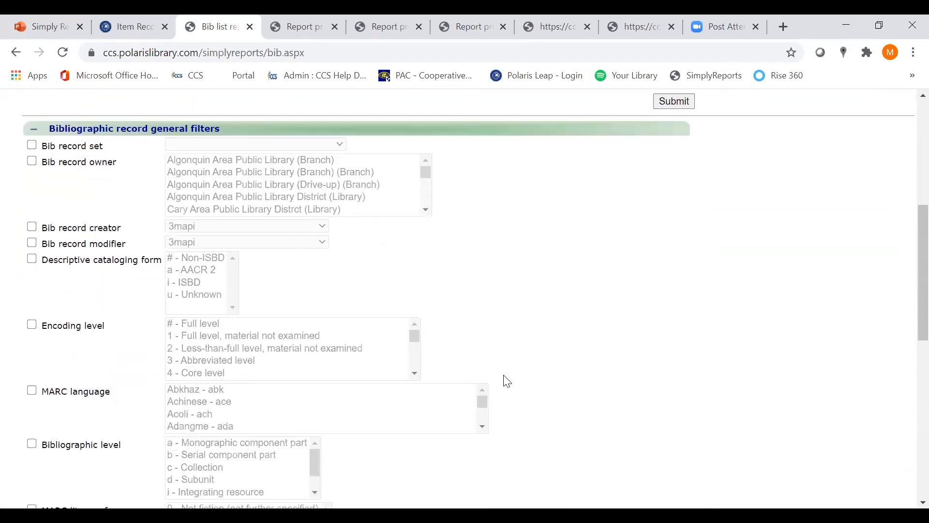
{"action": "scroll", "coordinate": [507, 382], "scroll_direction": "down", "scroll_amount": 5}
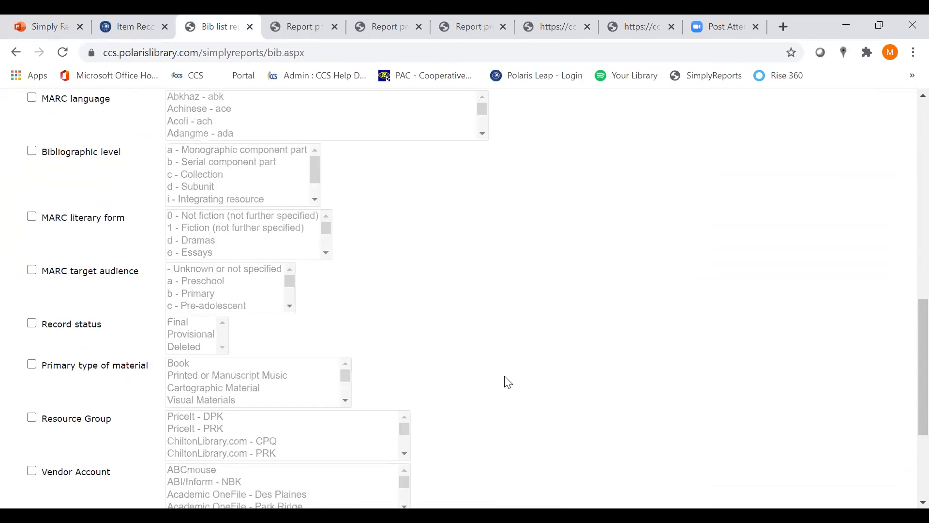
{"action": "scroll", "coordinate": [509, 383], "scroll_direction": "down", "scroll_amount": 4}
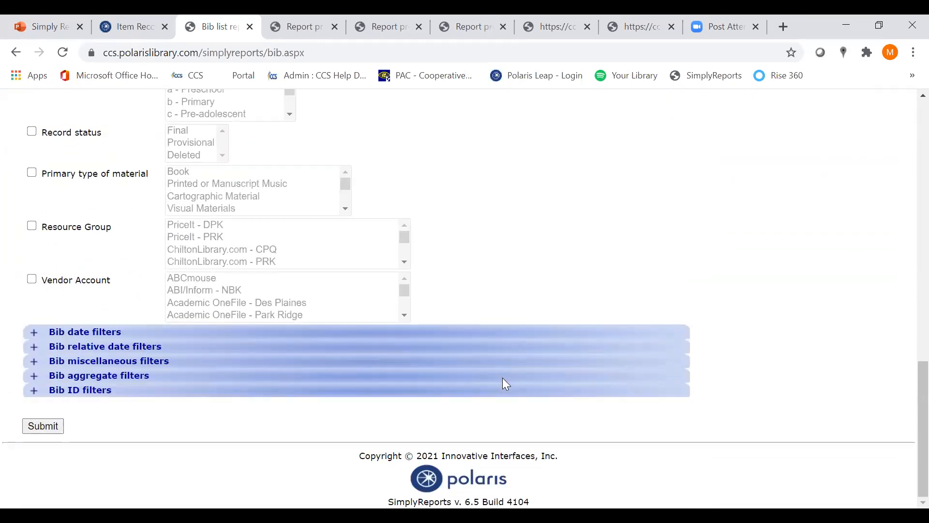
{"action": "left_click", "coordinate": [35, 364]}
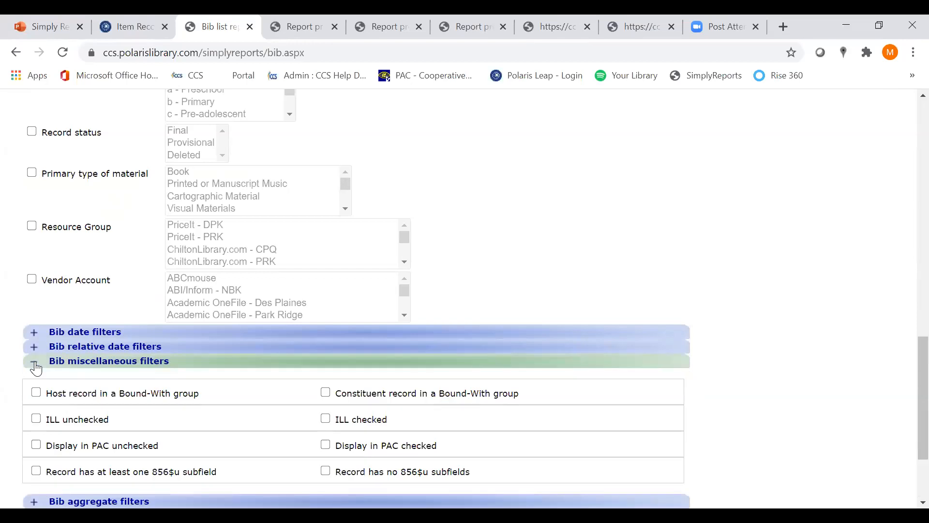
{"action": "left_click", "coordinate": [37, 369]}
{"action": "scroll", "coordinate": [608, 278], "scroll_direction": "up", "scroll_amount": 8}
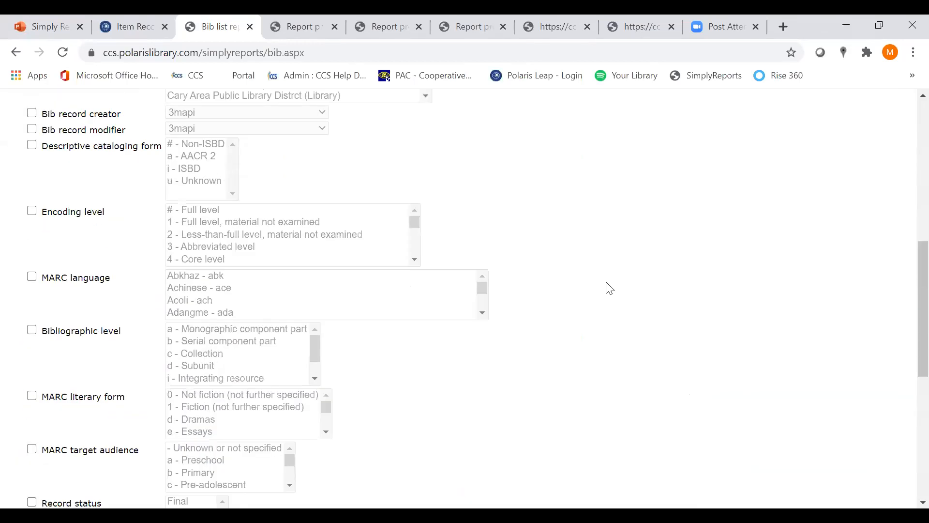
{"action": "scroll", "coordinate": [610, 288], "scroll_direction": "up", "scroll_amount": 5}
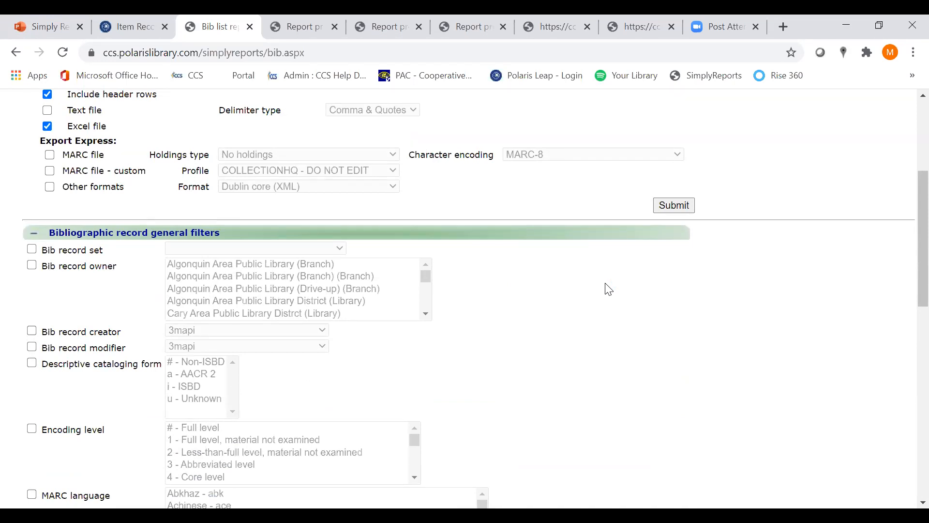
{"action": "scroll", "coordinate": [609, 289], "scroll_direction": "up", "scroll_amount": 1}
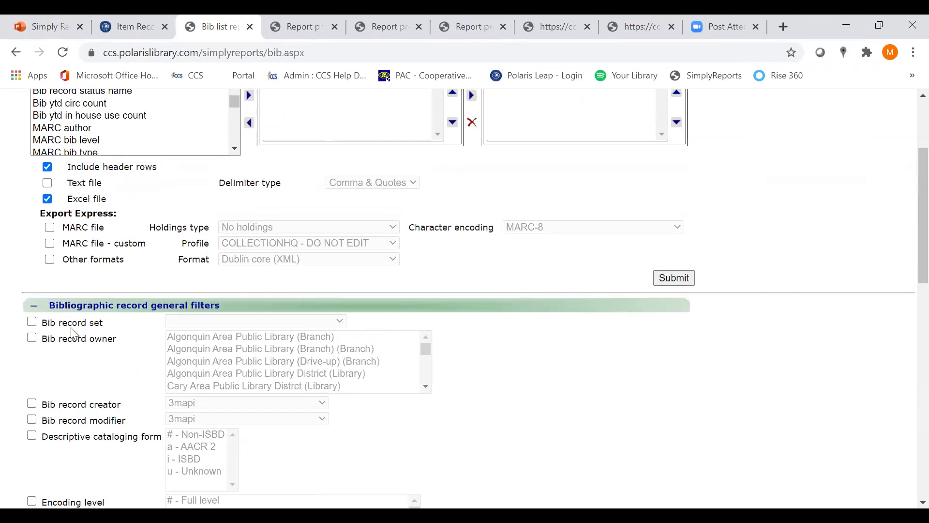
Switch to the item list reports page and back to the bib list reports page to compare their output columns and filter groups
{"action": "scroll", "coordinate": [286, 342], "scroll_direction": "up", "scroll_amount": 3}
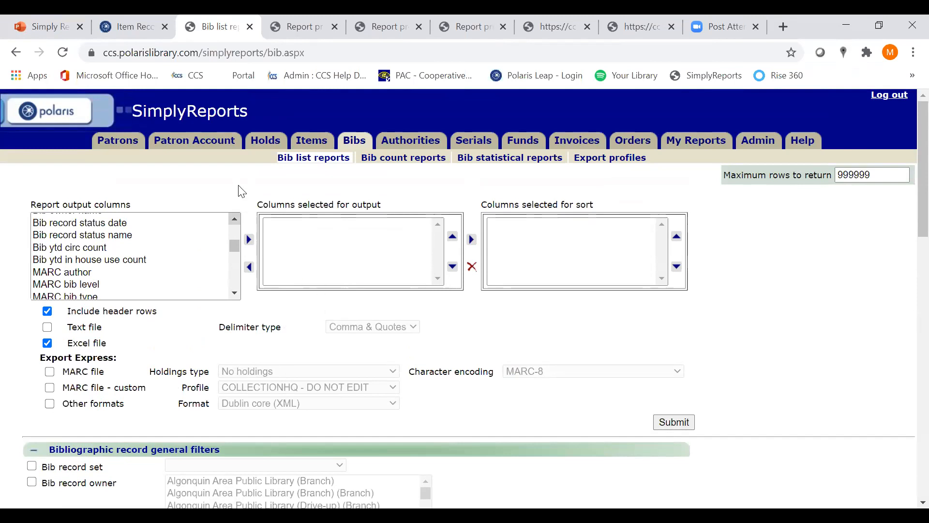
{"action": "left_click", "coordinate": [312, 141]}
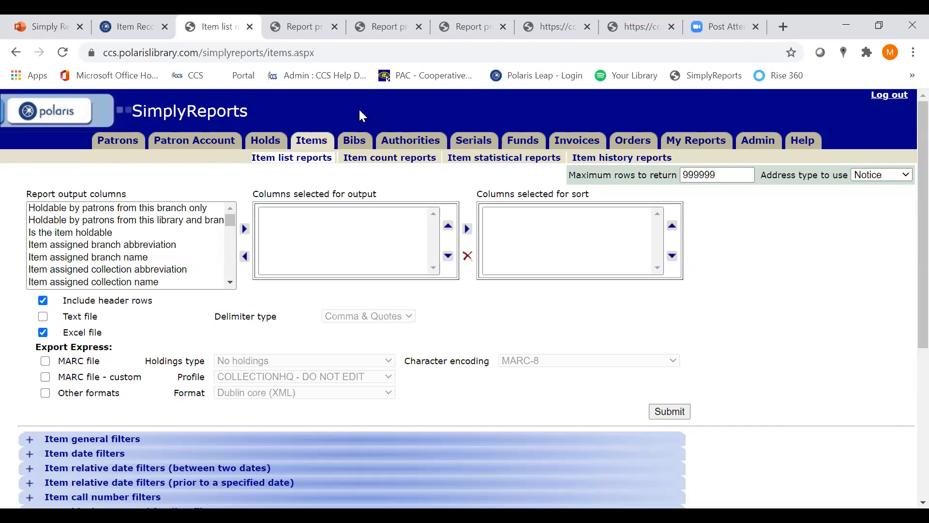
{"action": "left_click", "coordinate": [361, 147]}
{"action": "scroll", "coordinate": [345, 267], "scroll_direction": "down", "scroll_amount": 1}
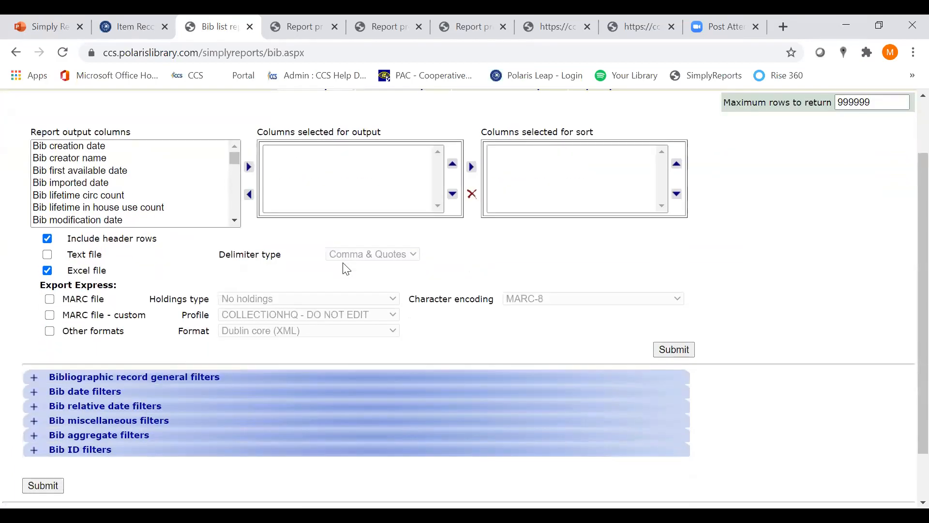
{"action": "scroll", "coordinate": [173, 346], "scroll_direction": "down", "scroll_amount": 1}
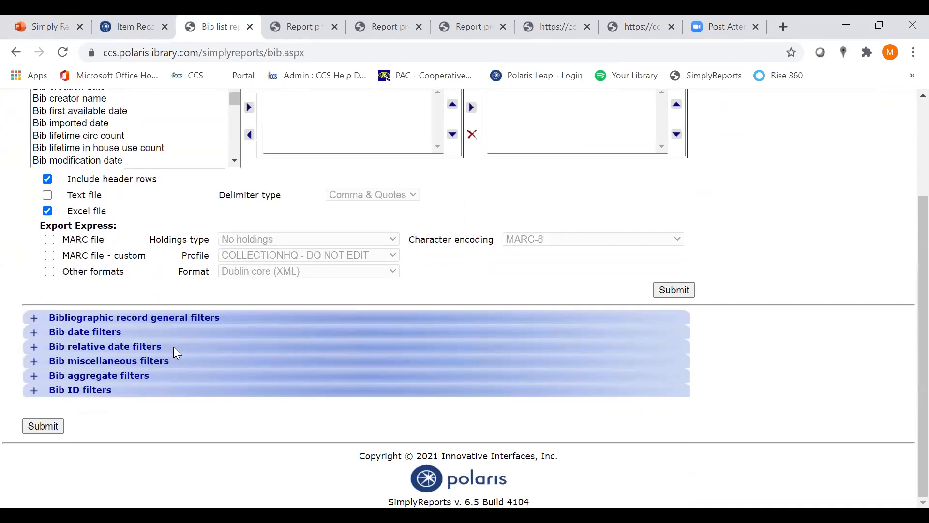
{"action": "scroll", "coordinate": [115, 335], "scroll_direction": "up", "scroll_amount": 2}
Open the item list reports page, expand the item general filters, and look through the available filter fields
{"action": "left_click", "coordinate": [307, 145]}
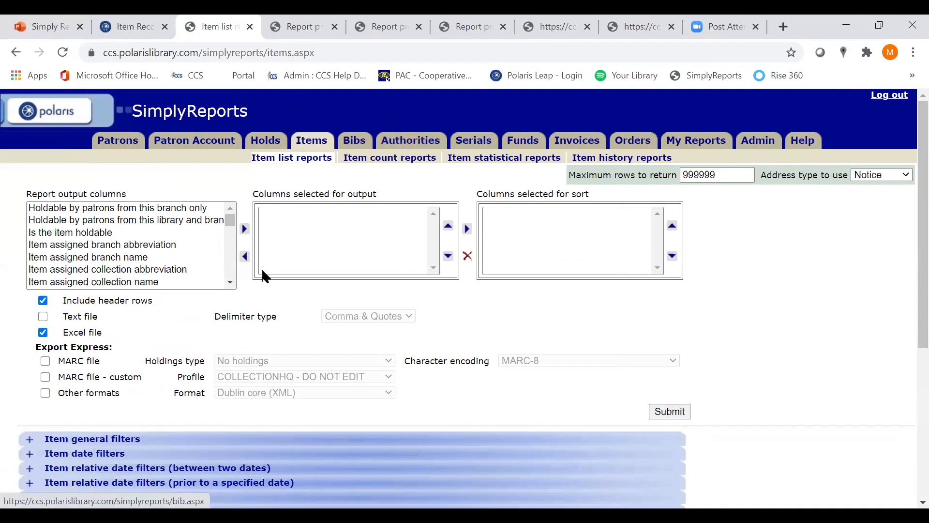
{"action": "scroll", "coordinate": [231, 319], "scroll_direction": "down", "scroll_amount": 1}
{"action": "scroll", "coordinate": [227, 326], "scroll_direction": "down", "scroll_amount": 1}
{"action": "scroll", "coordinate": [228, 330], "scroll_direction": "up", "scroll_amount": 1}
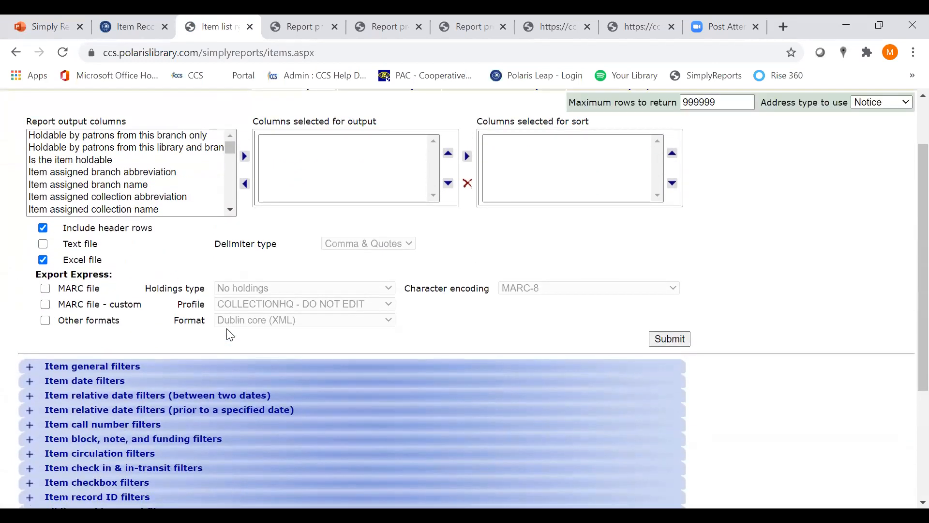
{"action": "left_click", "coordinate": [31, 371]}
{"action": "scroll", "coordinate": [104, 373], "scroll_direction": "down", "scroll_amount": 2}
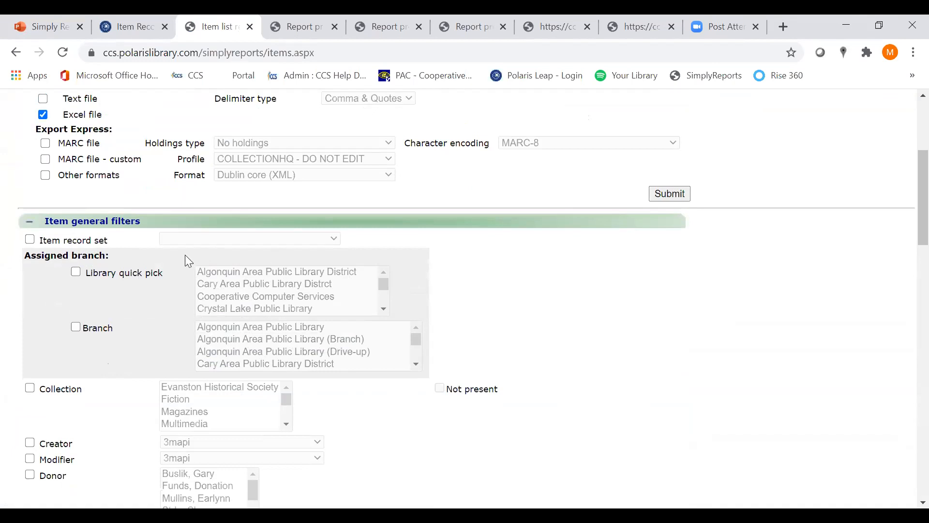
{"action": "scroll", "coordinate": [186, 264], "scroll_direction": "down", "scroll_amount": 4}
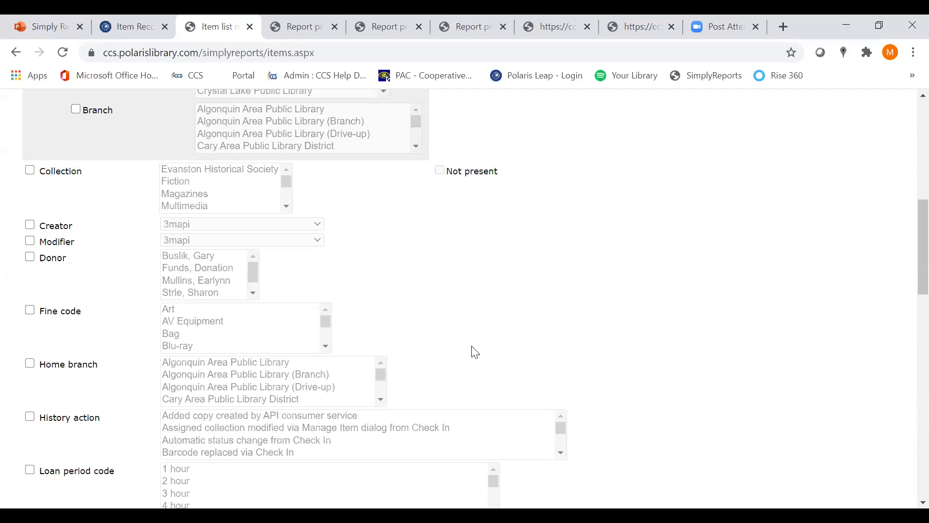
{"action": "scroll", "coordinate": [474, 352], "scroll_direction": "down", "scroll_amount": 10}
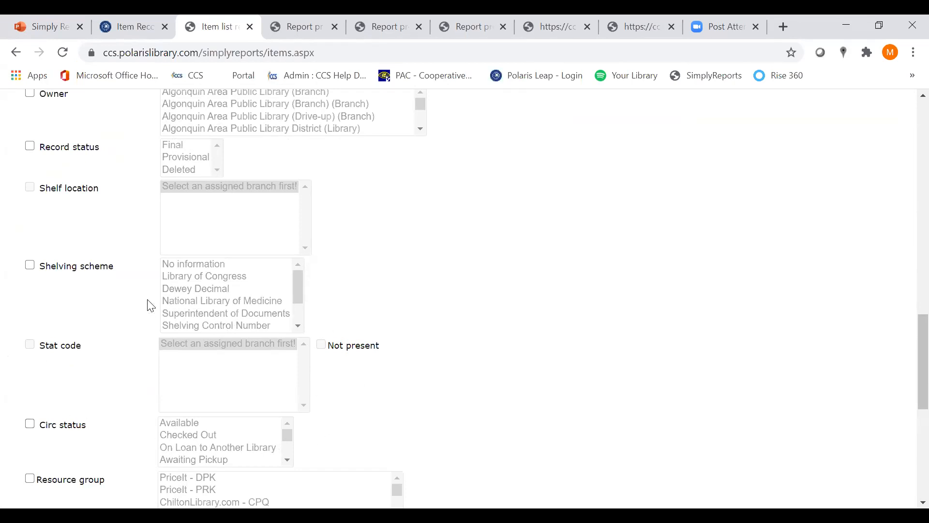
Enable the assigned branch library quick pick filter and select Algonquin Area Public Library District
{"action": "scroll", "coordinate": [385, 334], "scroll_direction": "up", "scroll_amount": 7}
{"action": "scroll", "coordinate": [385, 333], "scroll_direction": "up", "scroll_amount": 5}
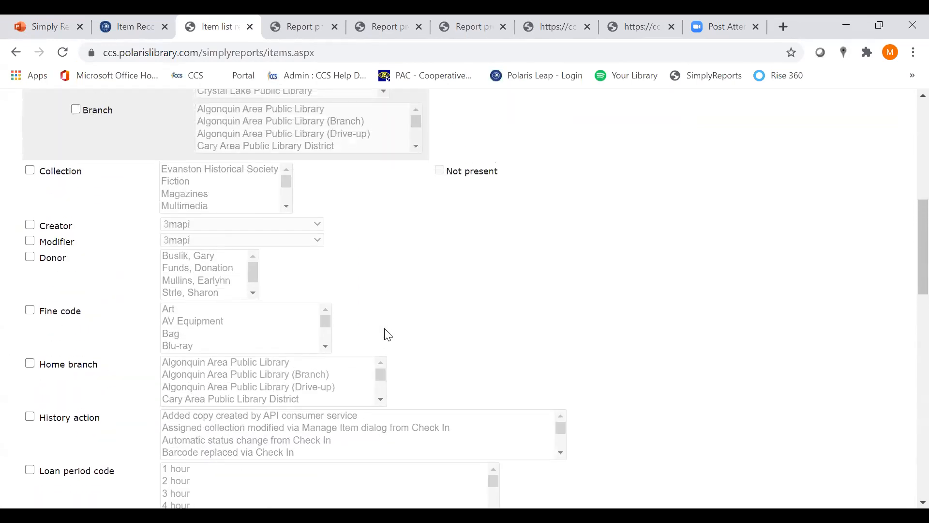
{"action": "left_click", "coordinate": [76, 127]}
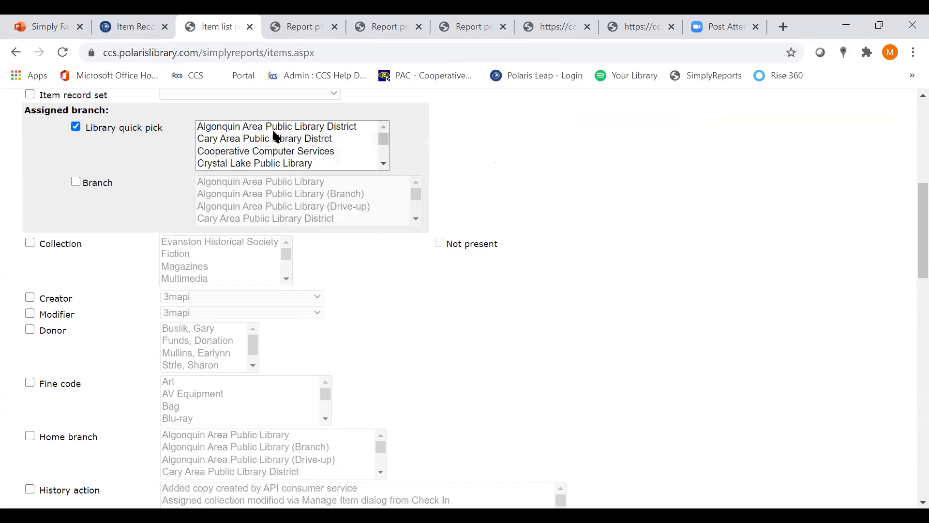
{"action": "left_click", "coordinate": [274, 127]}
Enable the stat code filter and select Parent-Teacher -- (Org: ALK)
{"action": "scroll", "coordinate": [448, 228], "scroll_direction": "down", "scroll_amount": 6}
{"action": "scroll", "coordinate": [448, 236], "scroll_direction": "down", "scroll_amount": 3}
{"action": "scroll", "coordinate": [566, 324], "scroll_direction": "down", "scroll_amount": 7}
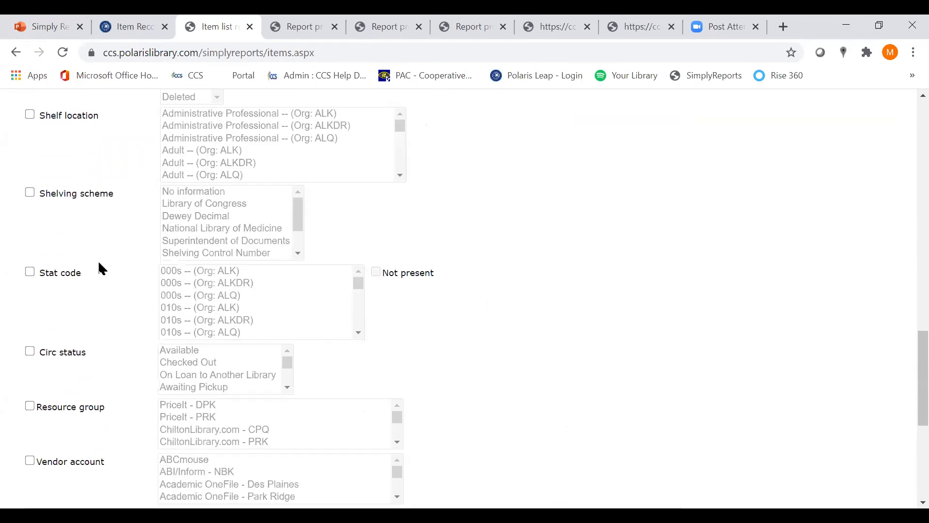
{"action": "left_click", "coordinate": [31, 271]}
{"action": "left_click_drag", "start_coordinate": [359, 286], "coordinate": [358, 298]}
{"action": "left_click", "coordinate": [359, 333]}
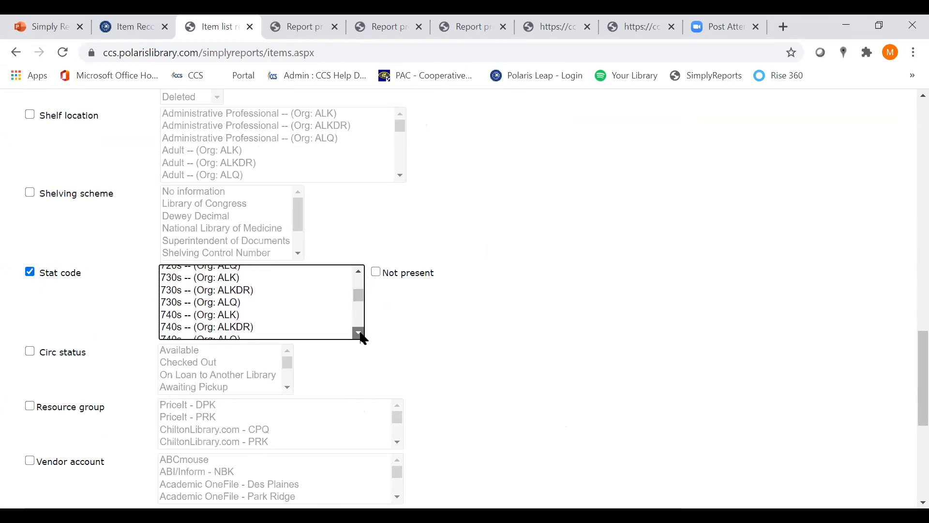
{"action": "left_click", "coordinate": [360, 333]}
{"action": "left_click", "coordinate": [359, 334]}
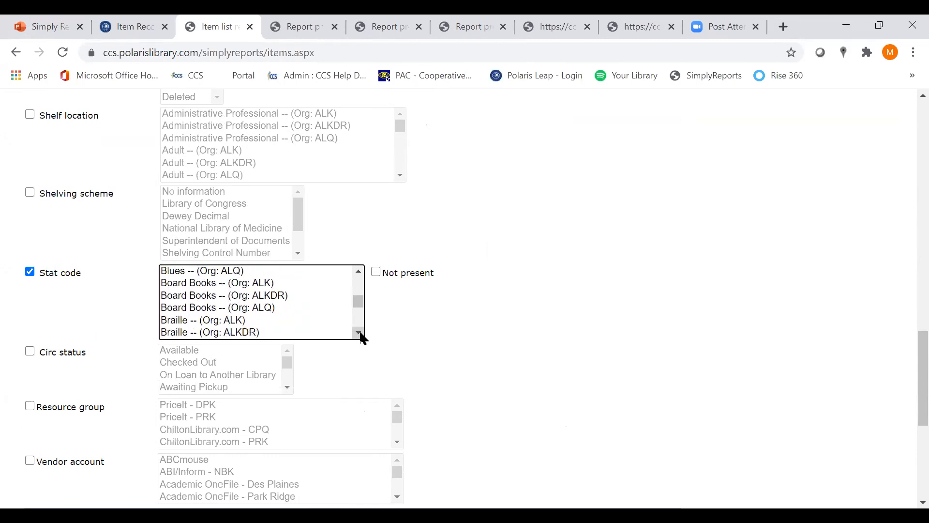
{"action": "left_click", "coordinate": [360, 333]}
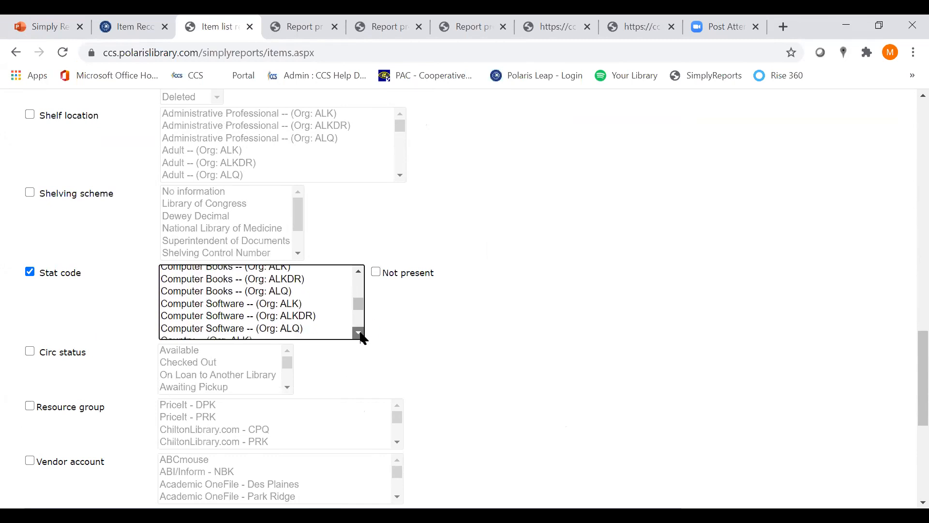
{"action": "left_click", "coordinate": [359, 333]}
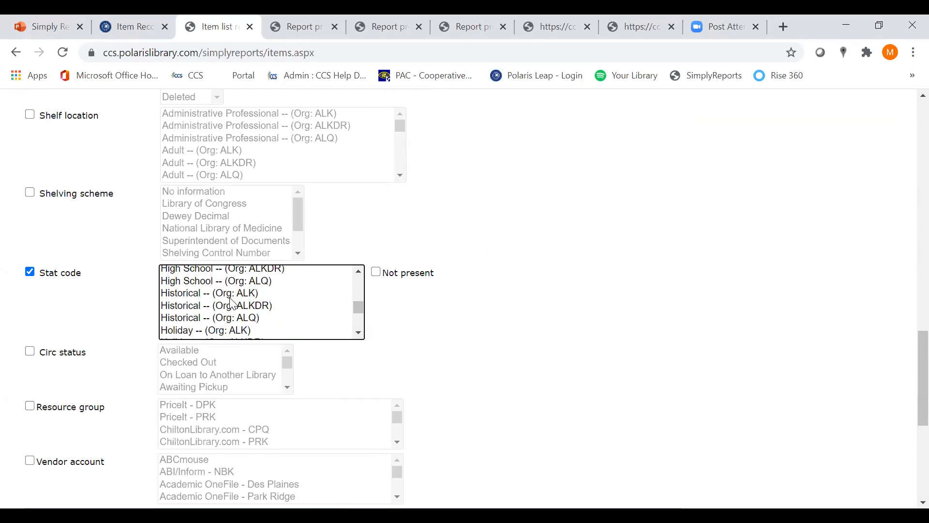
{"action": "left_click", "coordinate": [361, 333]}
{"action": "left_click", "coordinate": [361, 334]}
{"action": "left_click", "coordinate": [359, 333]}
{"action": "left_click", "coordinate": [359, 333]}
{"action": "left_click", "coordinate": [359, 333]}
{"action": "left_click", "coordinate": [359, 333]}
{"action": "left_click", "coordinate": [358, 333]}
{"action": "left_click", "coordinate": [359, 333]}
{"action": "left_click", "coordinate": [358, 333]}
{"action": "left_click", "coordinate": [359, 333]}
{"action": "left_click", "coordinate": [359, 333]}
{"action": "left_click", "coordinate": [358, 333]}
{"action": "left_click", "coordinate": [358, 333]}
{"action": "left_click", "coordinate": [359, 334]}
{"action": "left_click", "coordinate": [358, 333]}
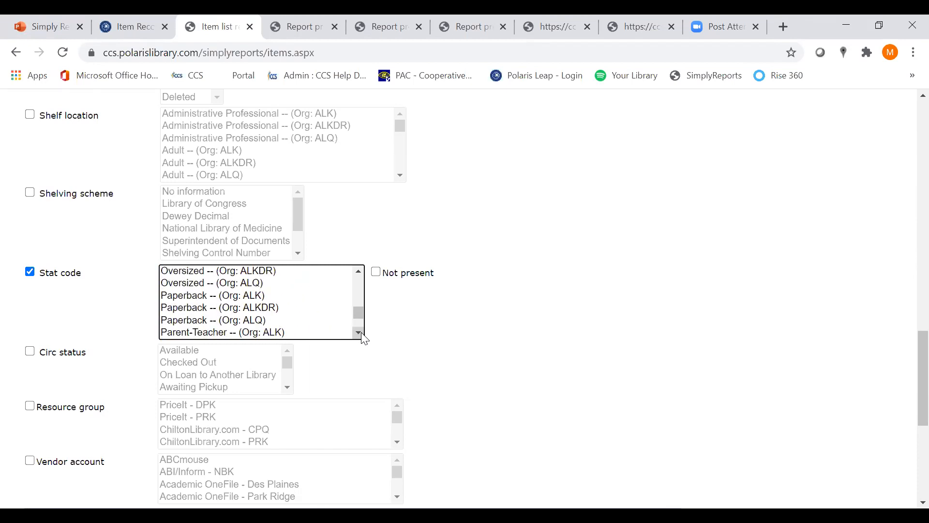
{"action": "left_click", "coordinate": [359, 333]}
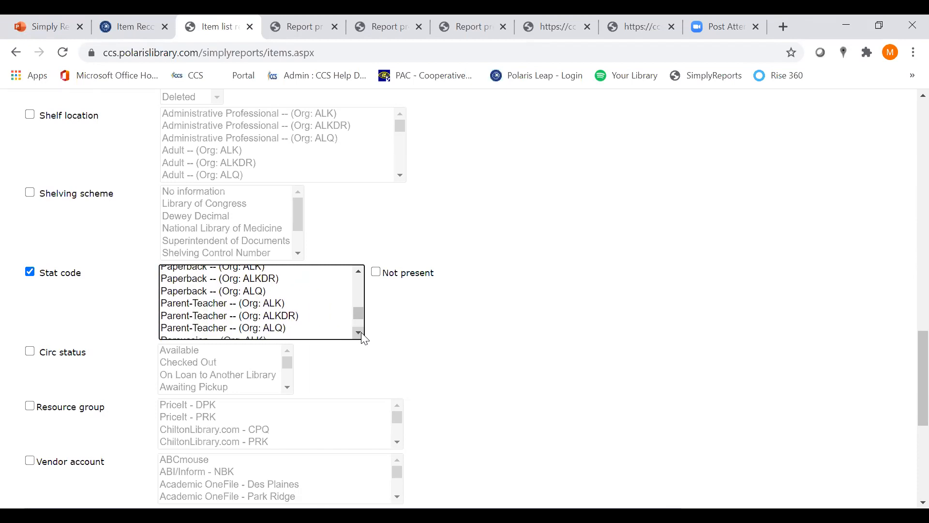
{"action": "left_click", "coordinate": [222, 305]}
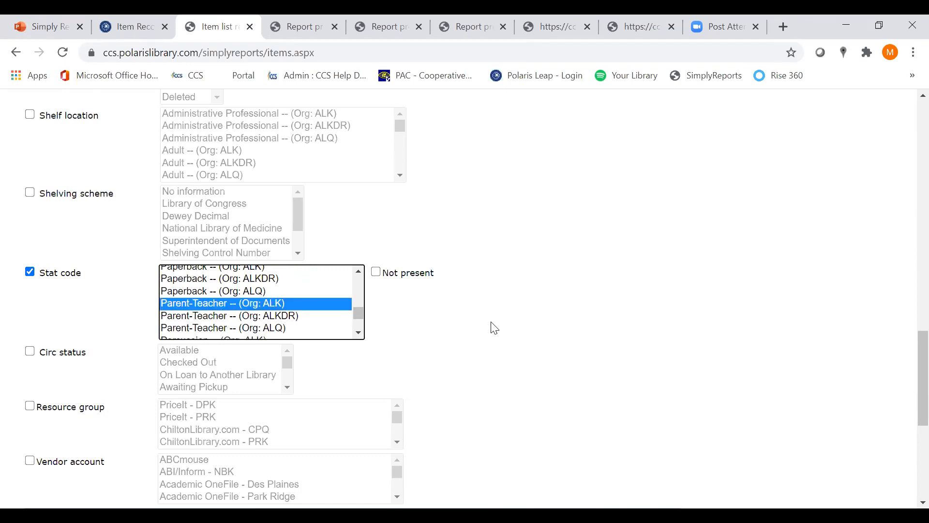